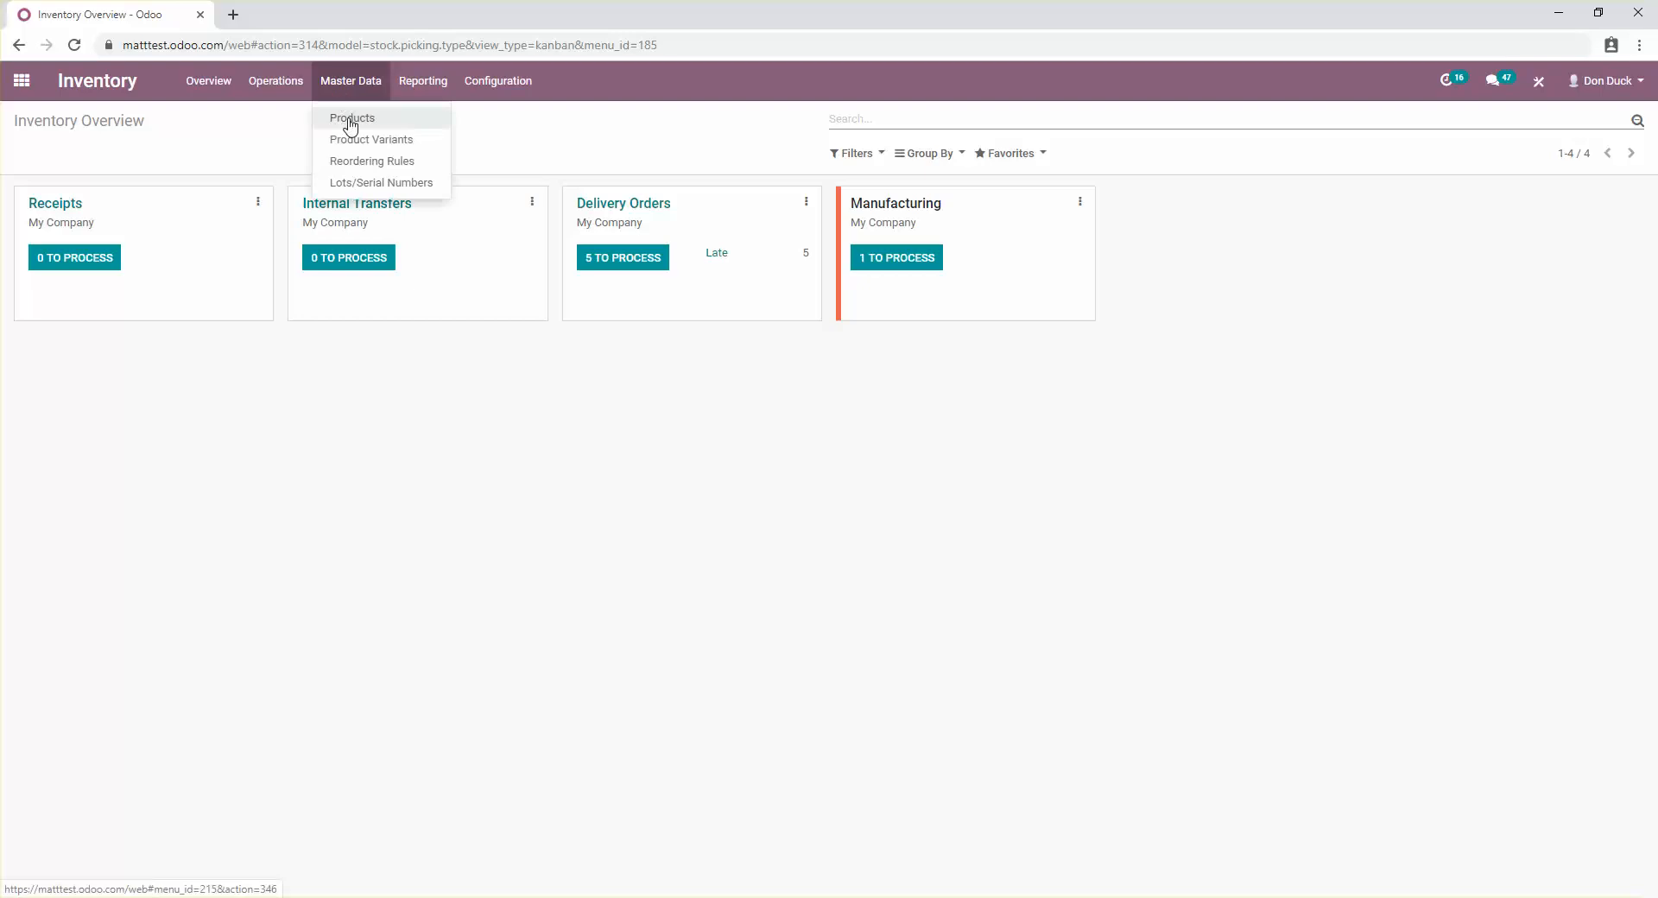
# - Create a new product named "Yellow Office Mug" and show its inventory route settings
pyautogui.click(348, 116)
pyautogui.click(29, 159)
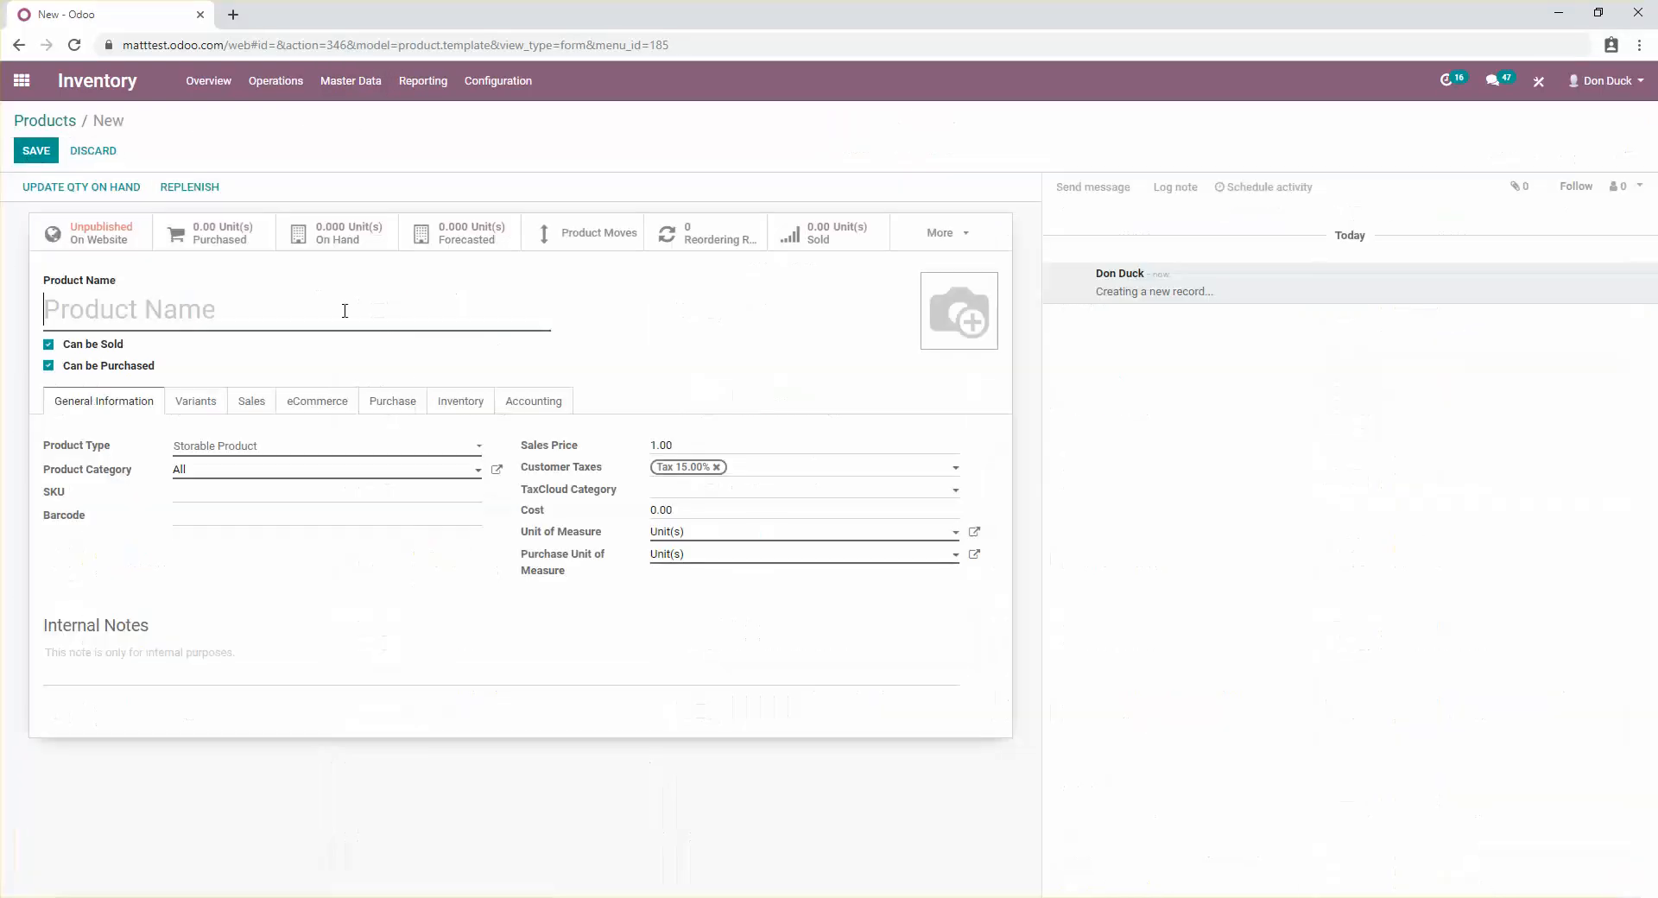
pyautogui.write('Y')
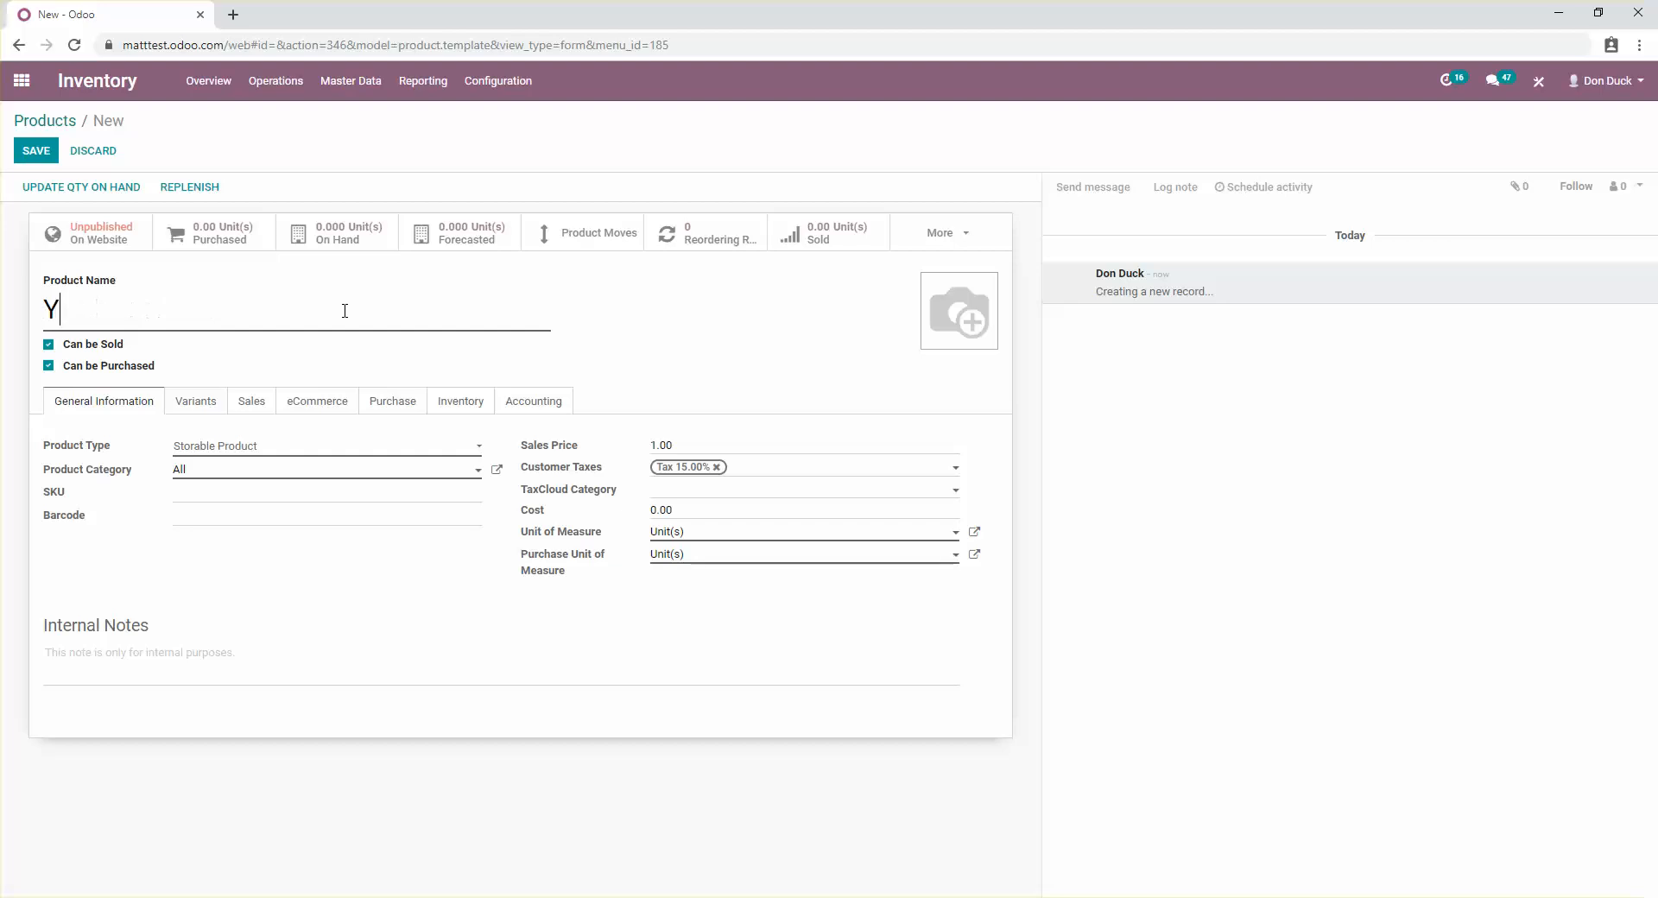
pyautogui.write('ellow Office Mug')
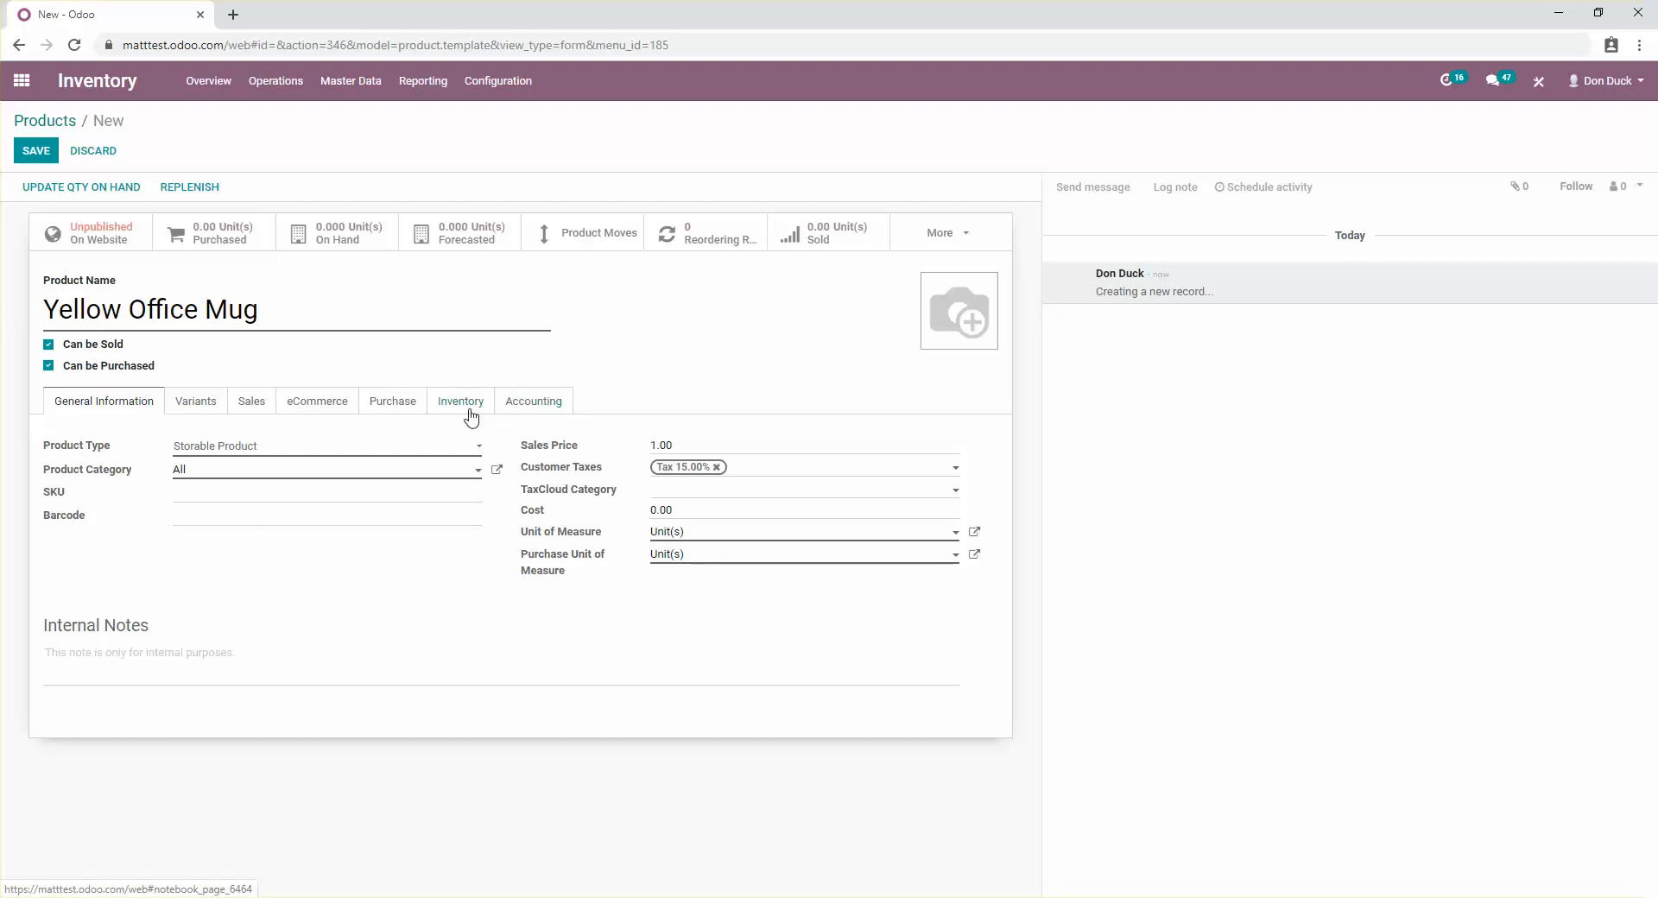
pyautogui.click(244, 463)
pyautogui.click(460, 400)
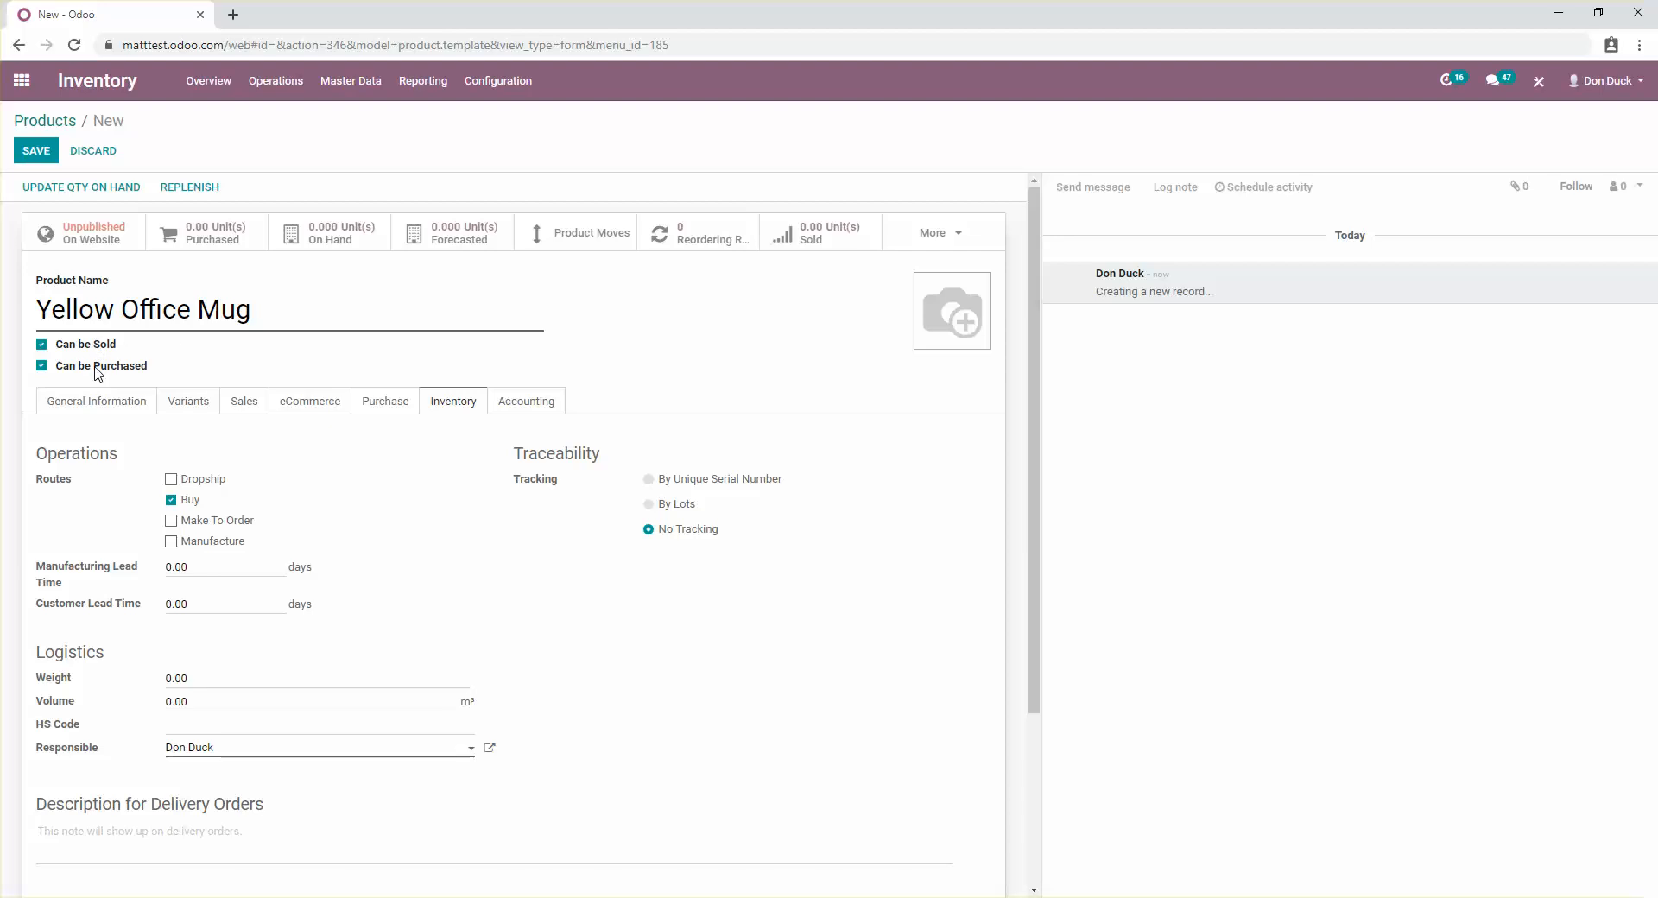
# - Add Officemugs4U as the mug's vendor at a price of 2 and save the product
pyautogui.click(368, 406)
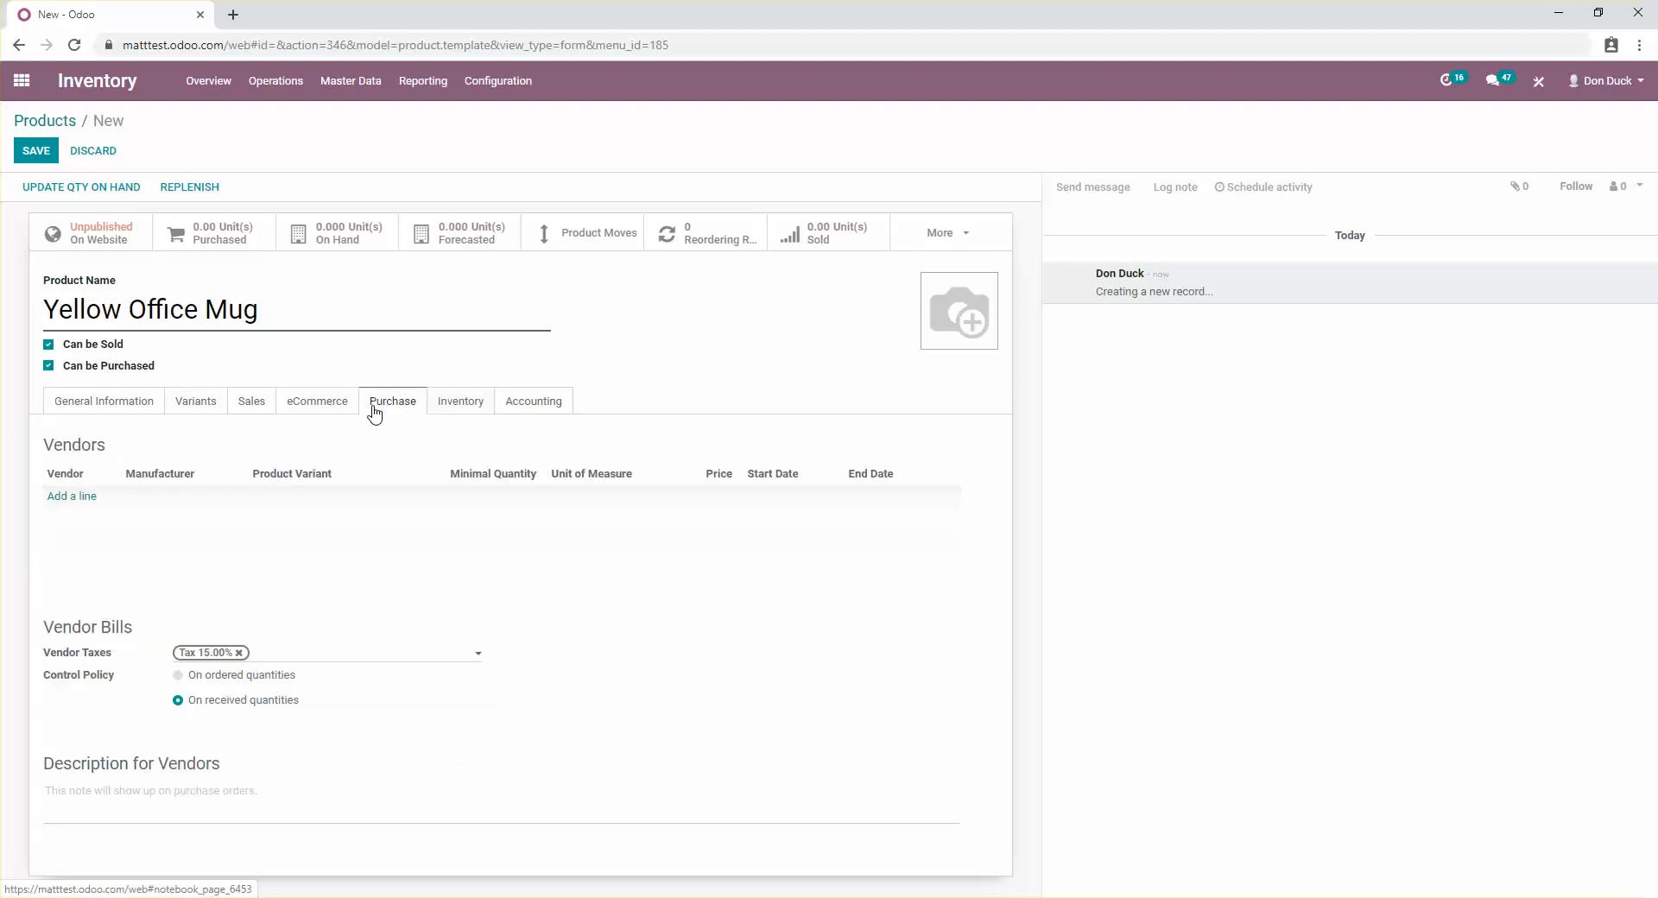
pyautogui.click(66, 500)
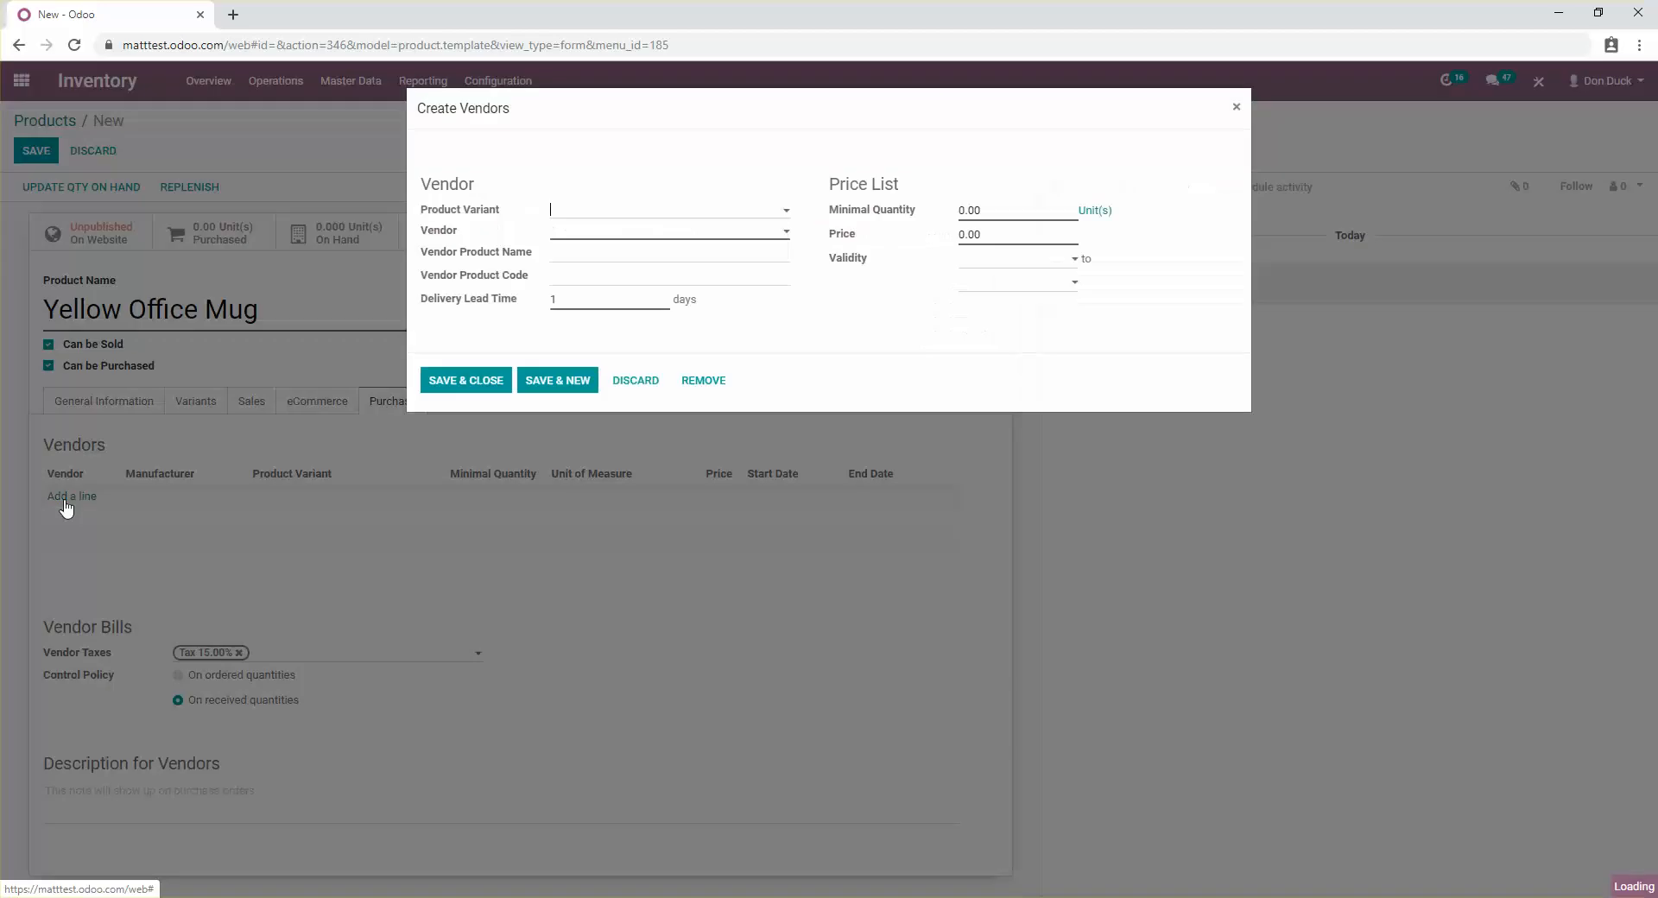
pyautogui.click(605, 233)
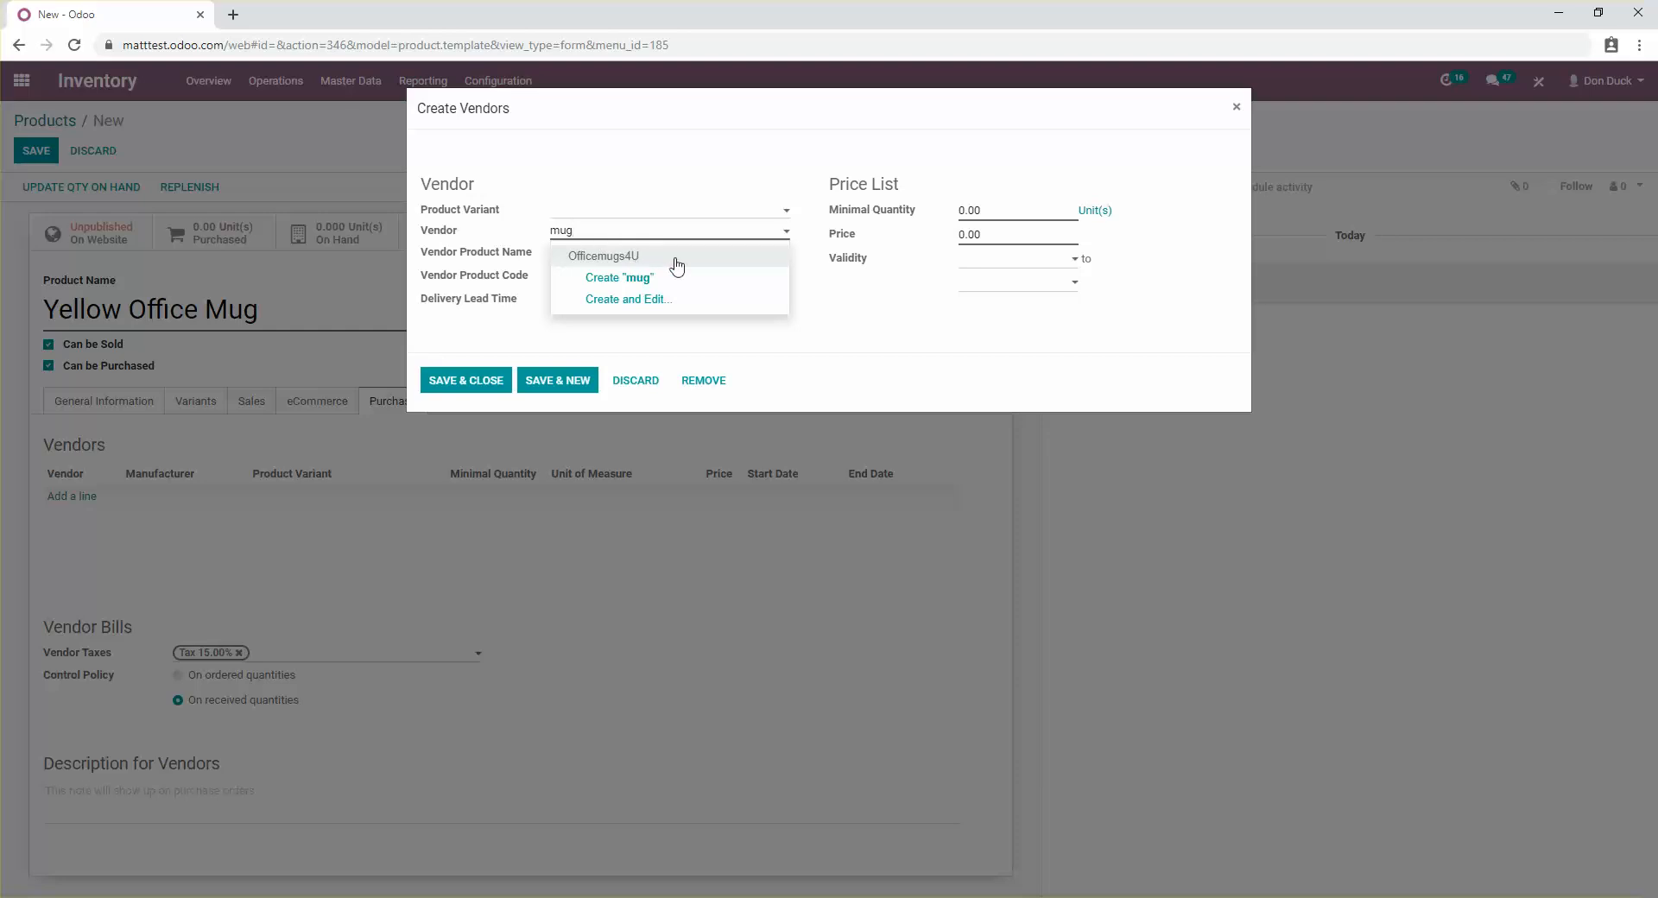
pyautogui.click(675, 259)
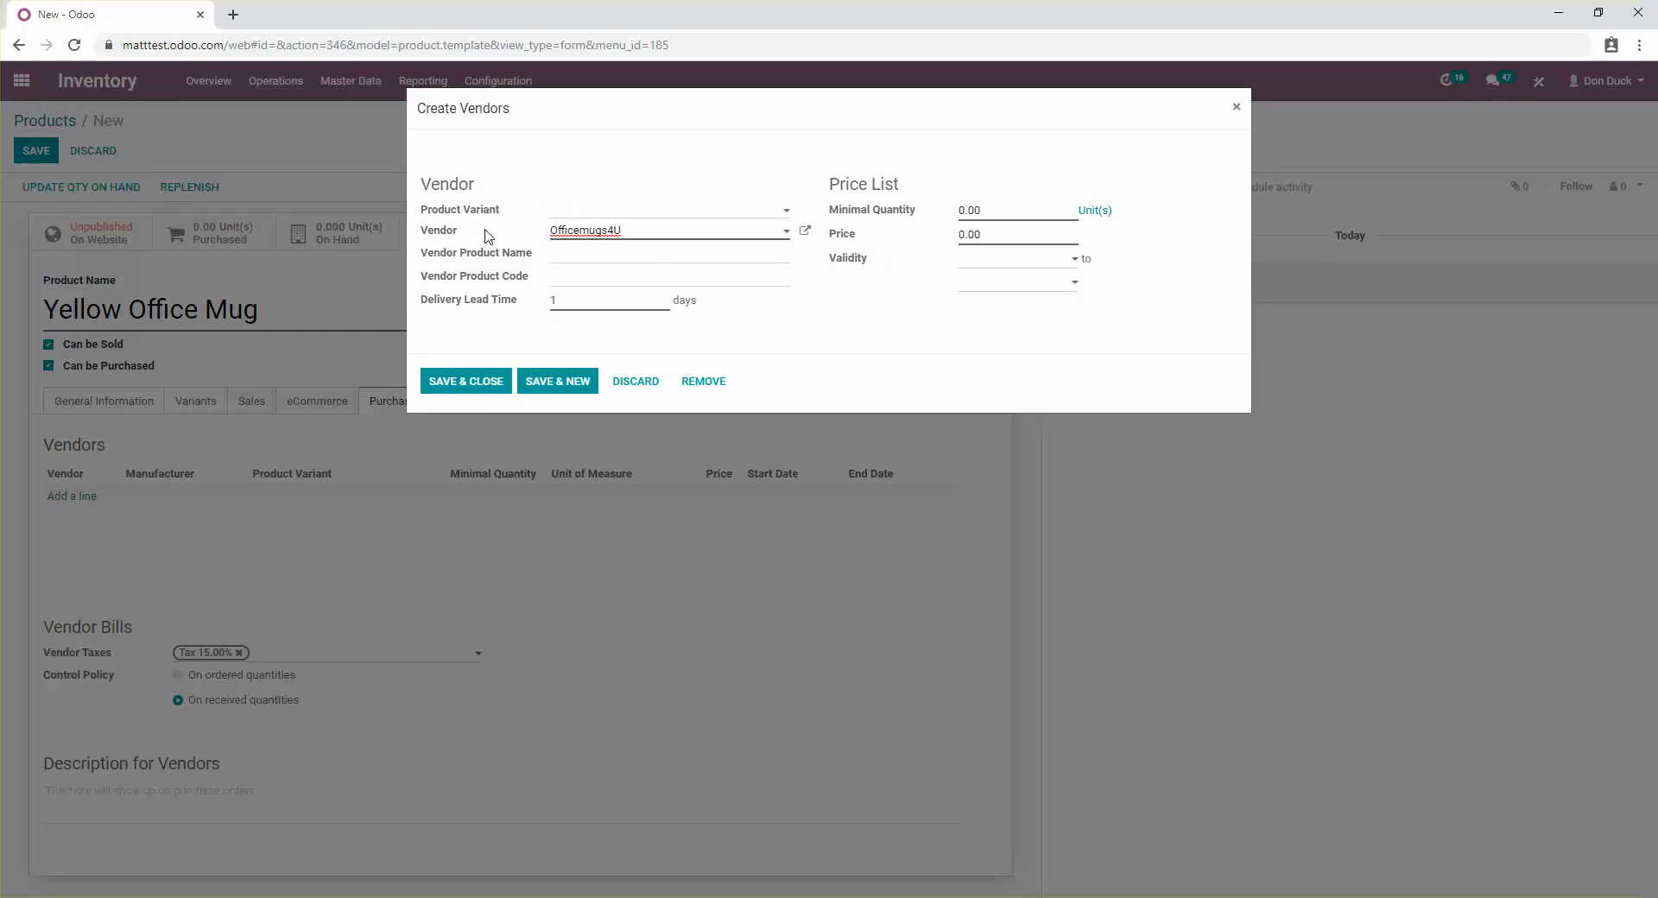
pyautogui.click(983, 236)
pyautogui.write('2')
pyautogui.click(480, 386)
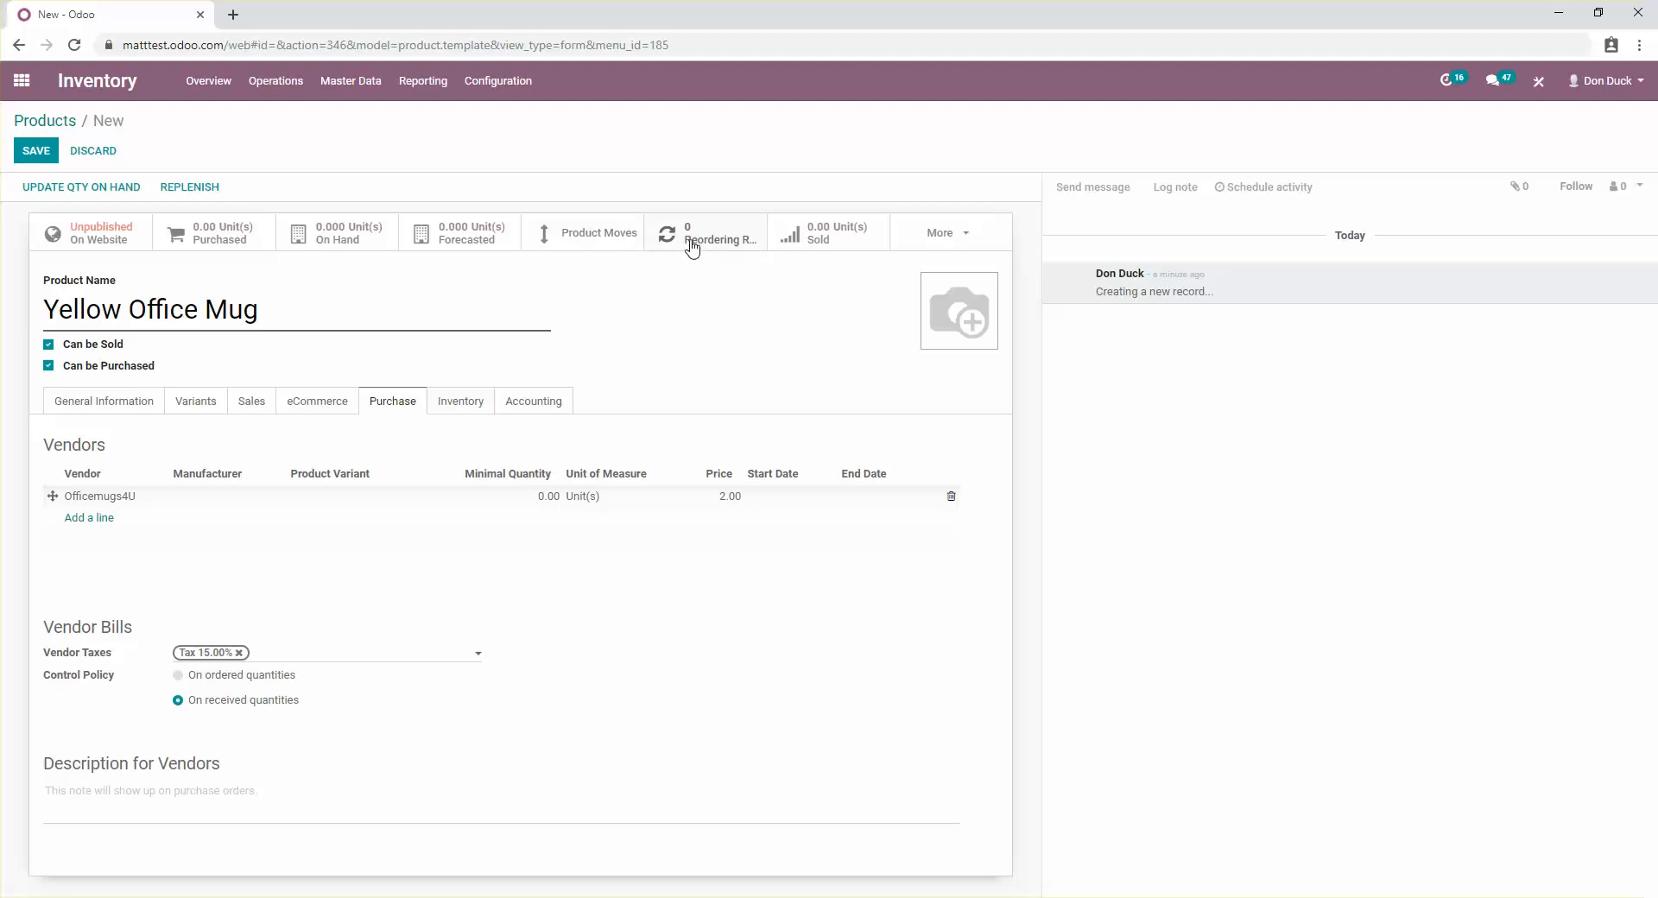
pyautogui.click(35, 152)
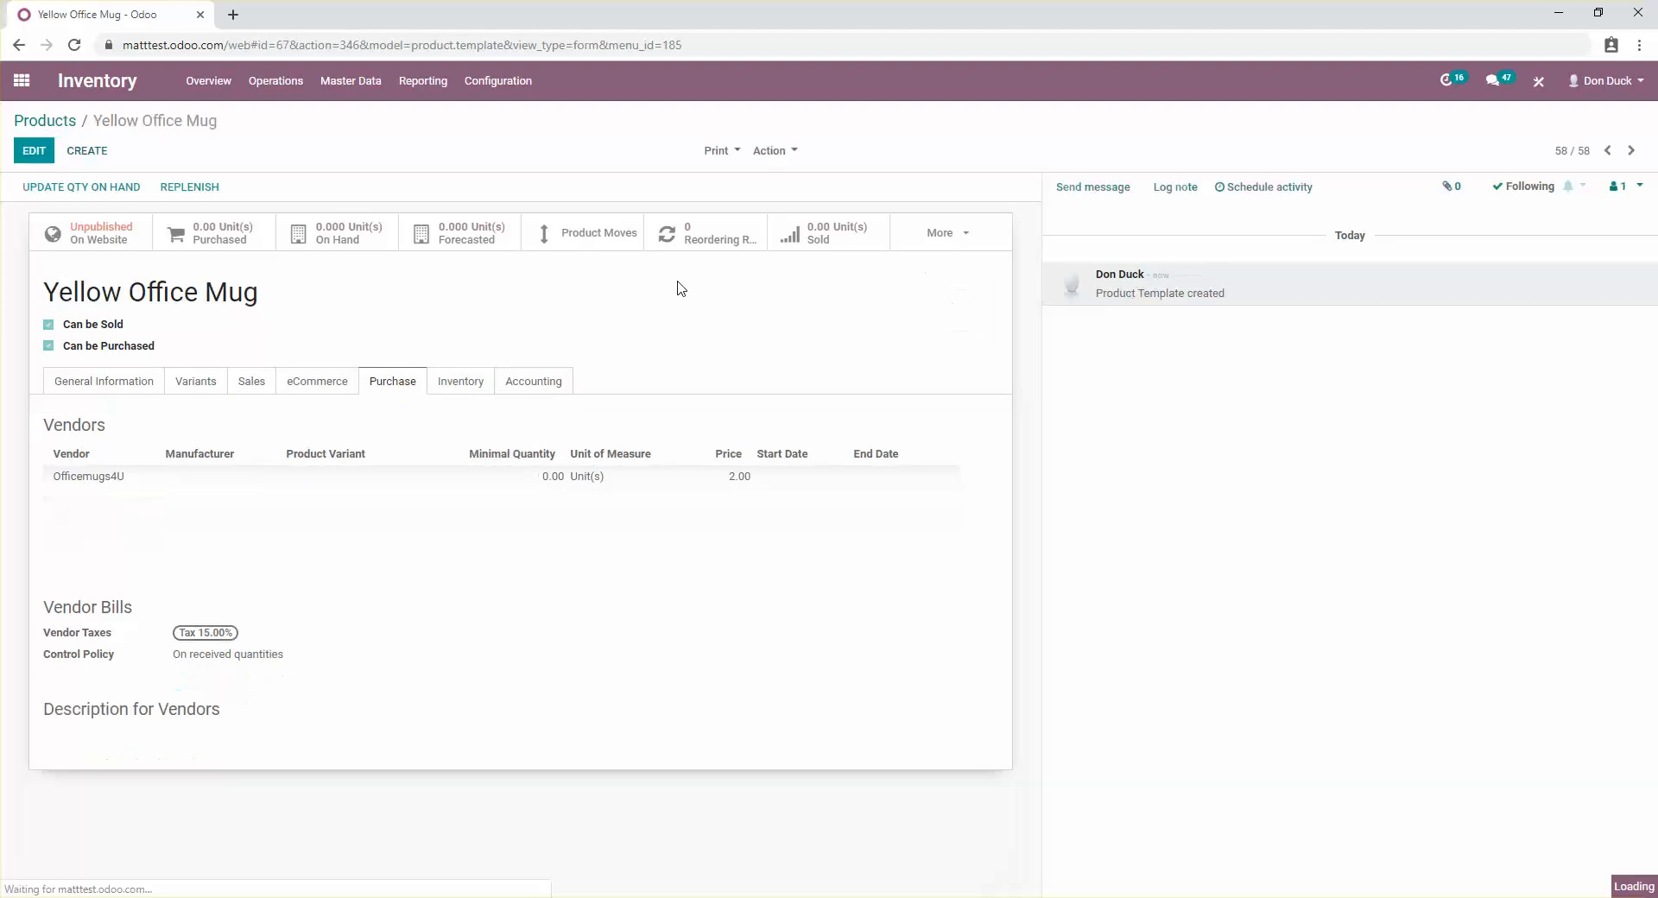
# - Create and save a reordering rule for the mug with minimum quantity 5 and maximum quantity 10
pyautogui.click(695, 242)
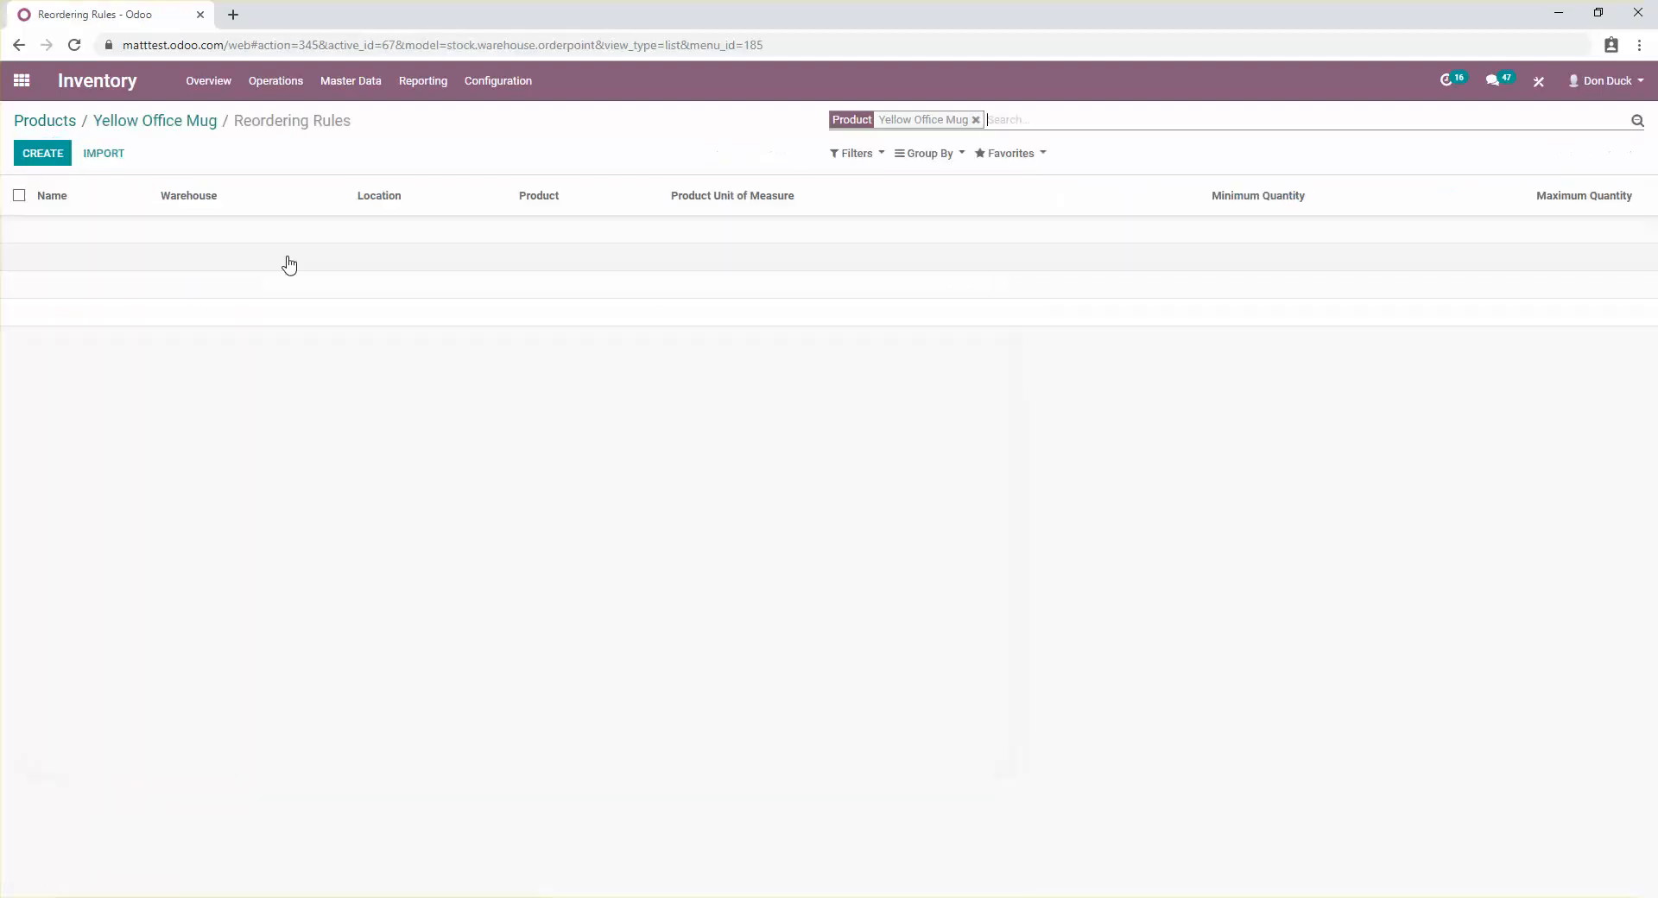
pyautogui.click(41, 153)
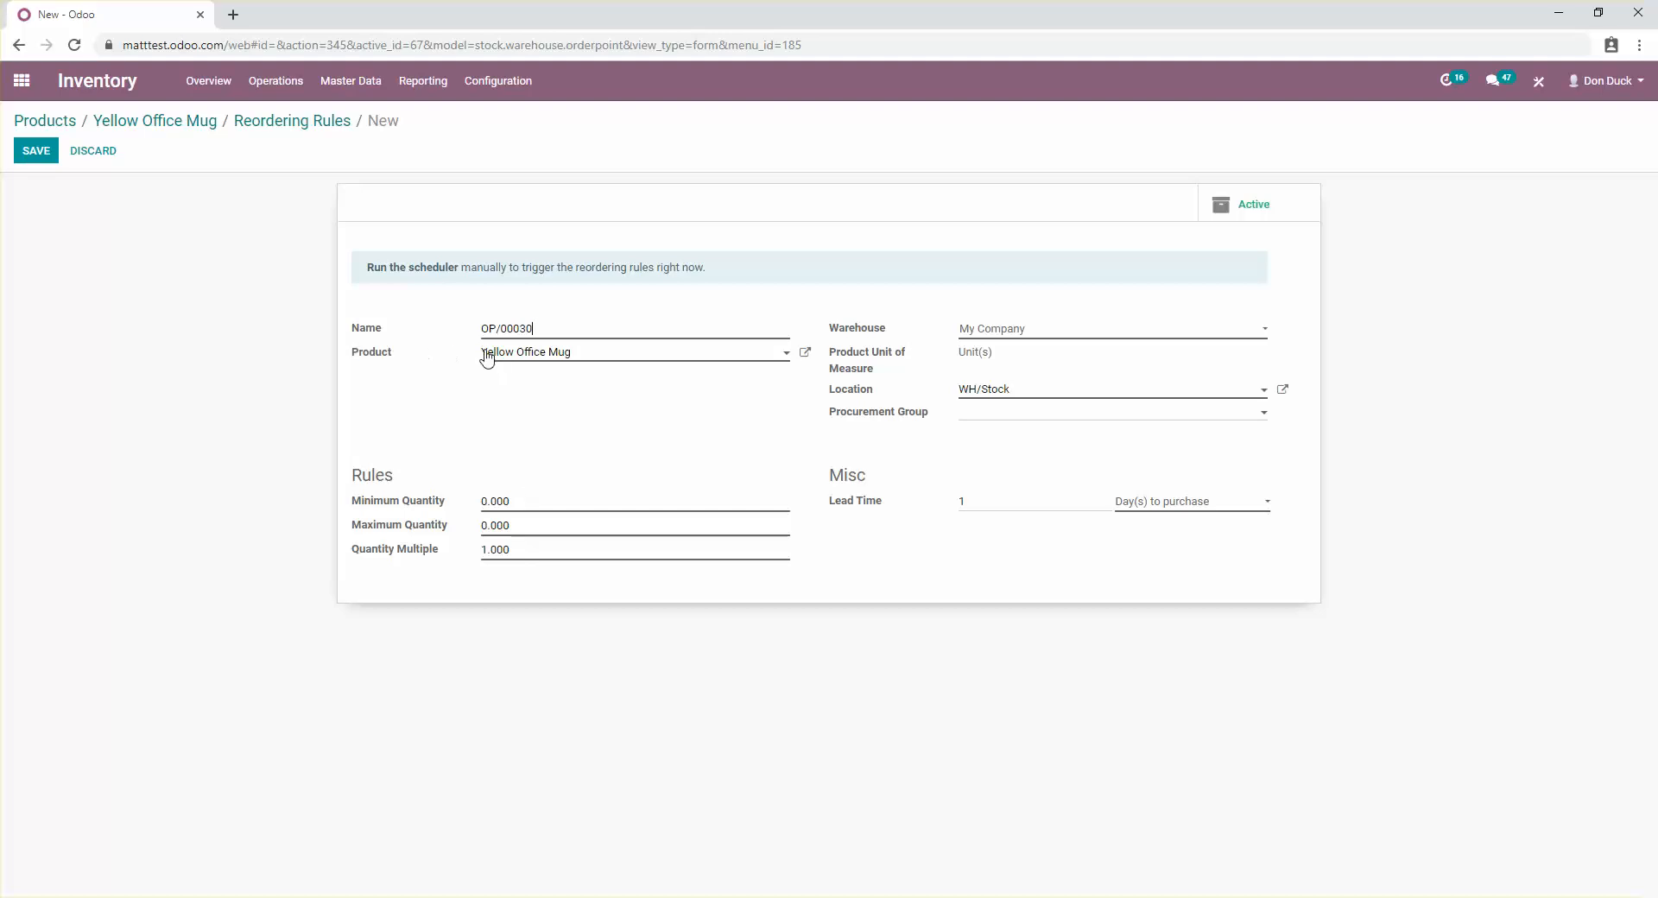
pyautogui.click(485, 506)
pyautogui.write('5')
pyautogui.click(533, 523)
pyautogui.write('10')
pyautogui.click(30, 149)
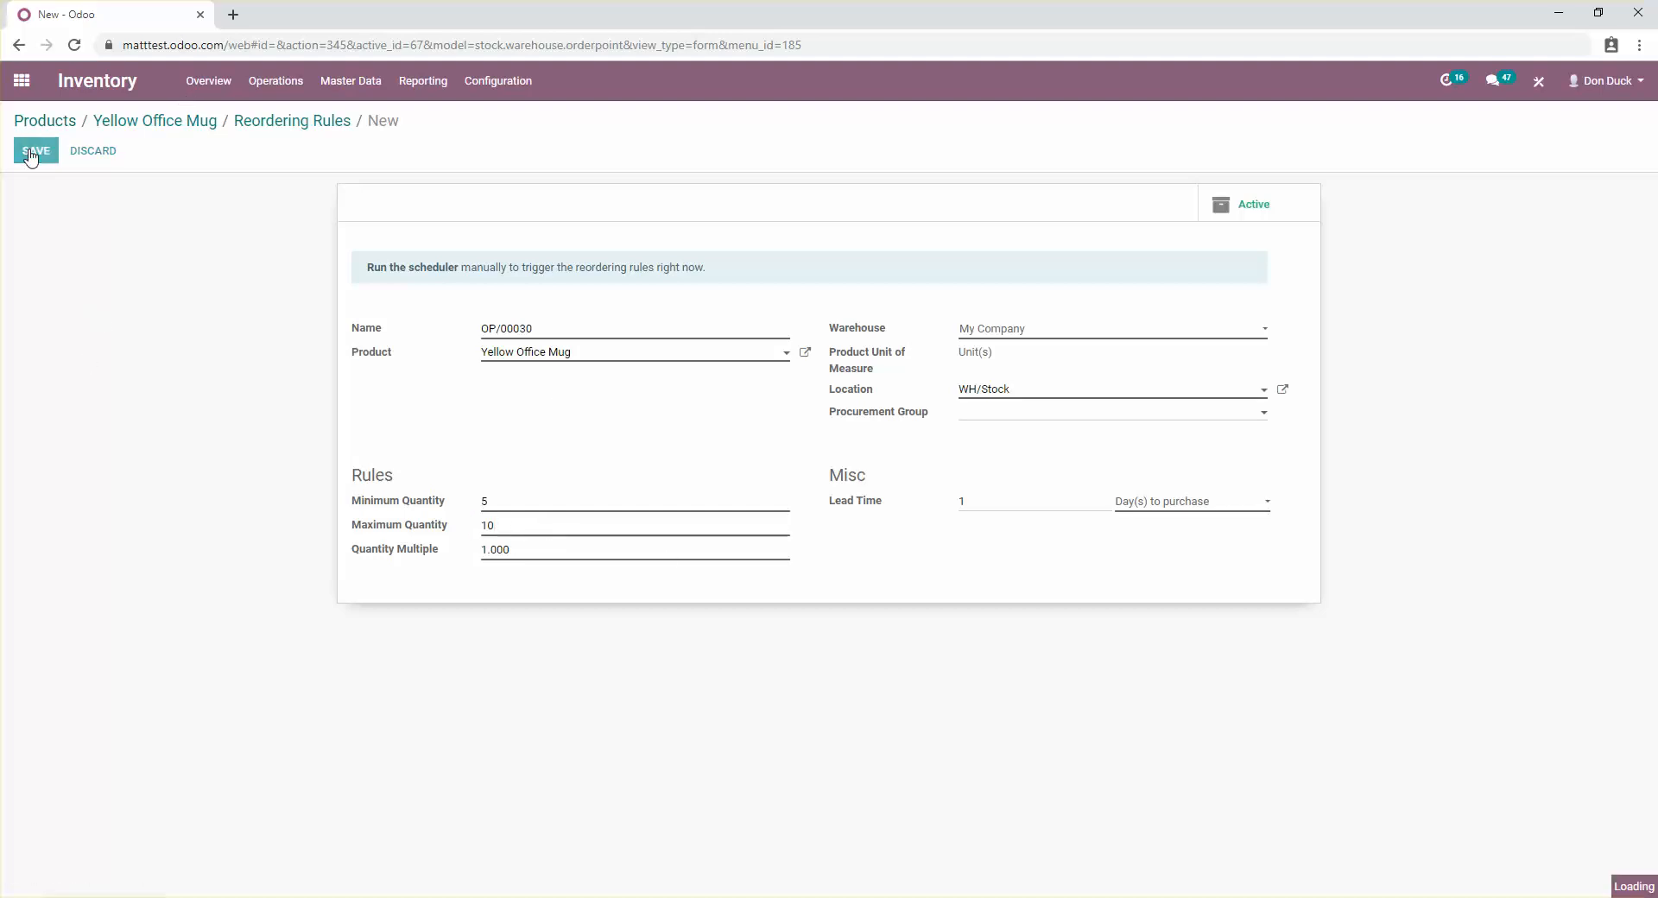
# - Return to the Yellow Office Mug product record and review its vendor and general information
pyautogui.click(211, 123)
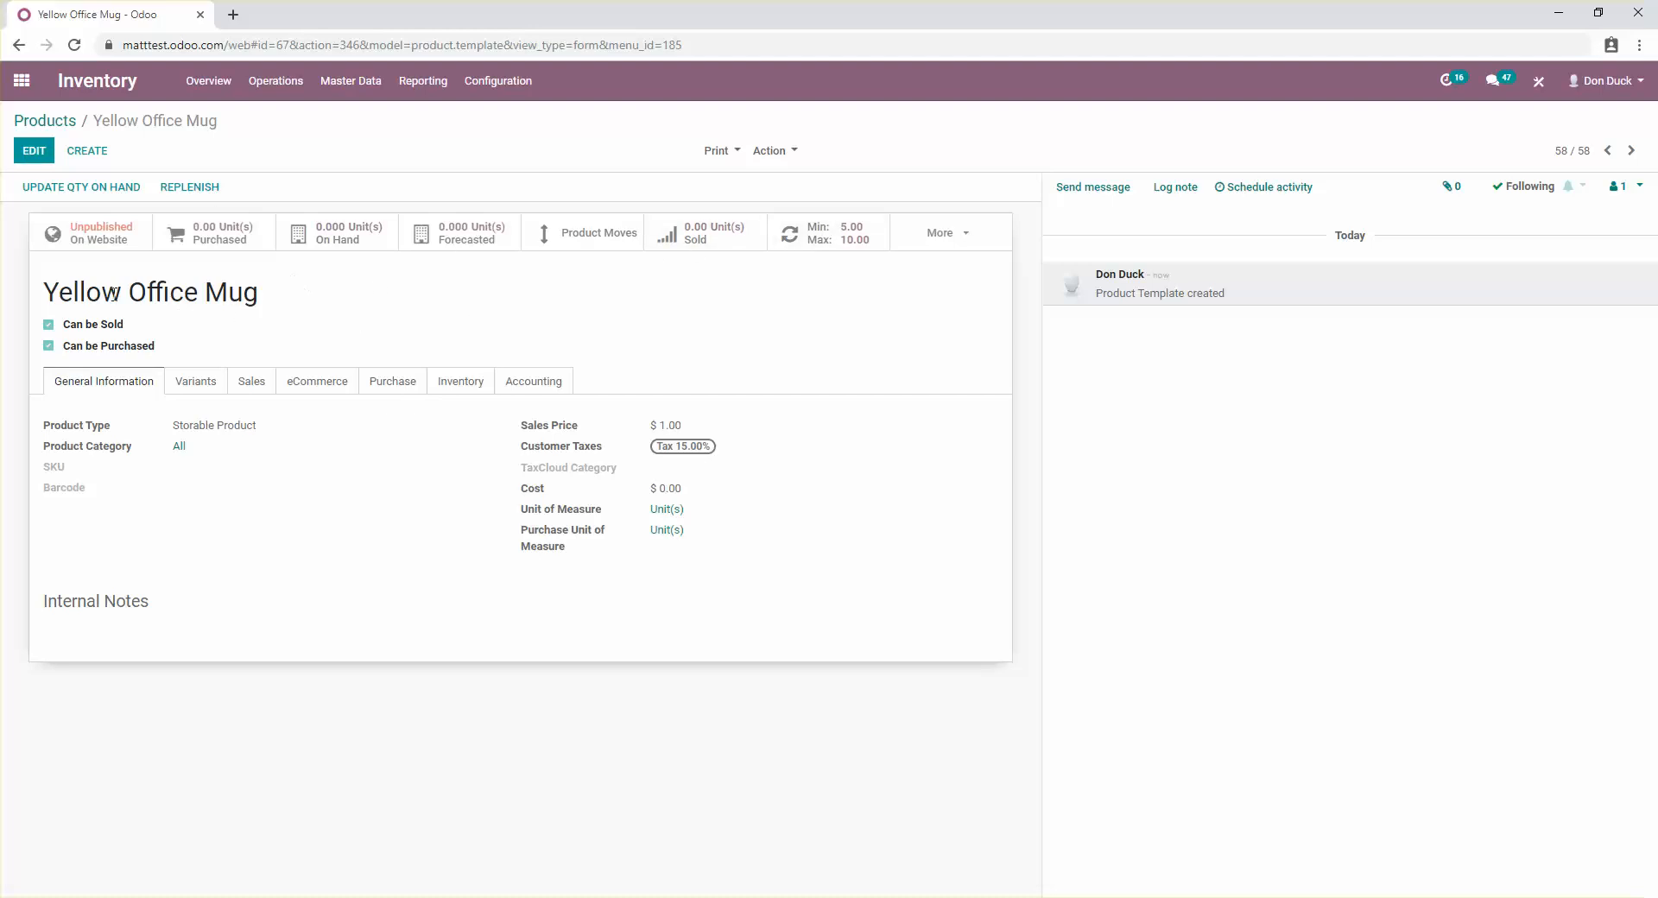
pyautogui.click(372, 380)
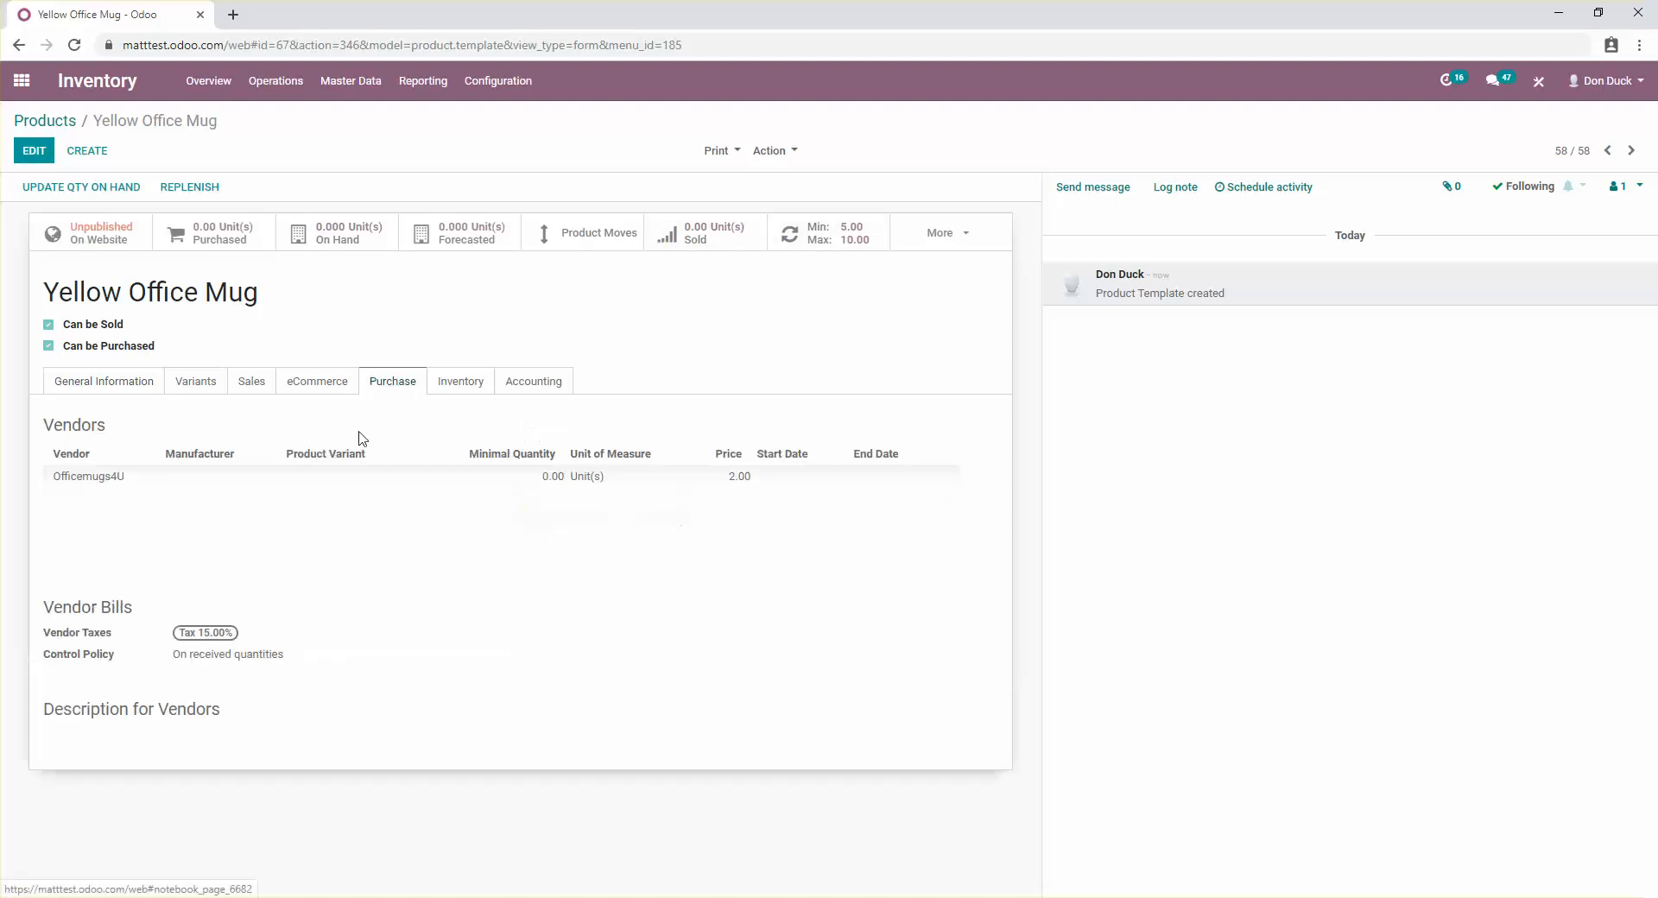
pyautogui.click(104, 391)
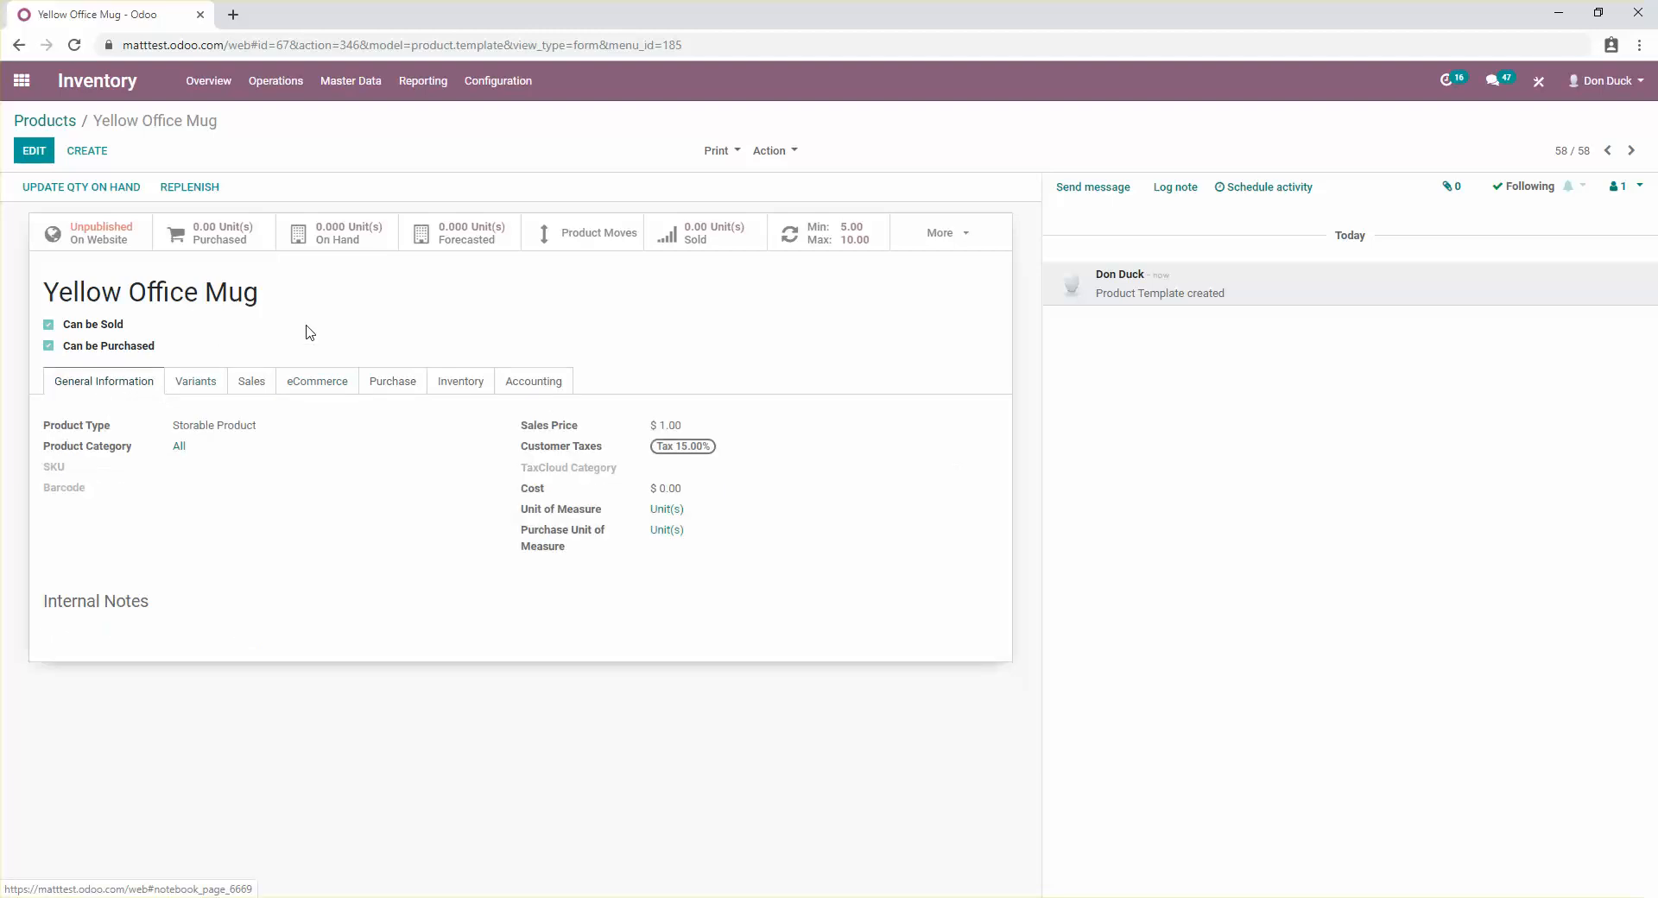
# - Run the inventory scheduler manually to trigger the reordering rules
pyautogui.click(347, 87)
pyautogui.moveTo(274, 85)
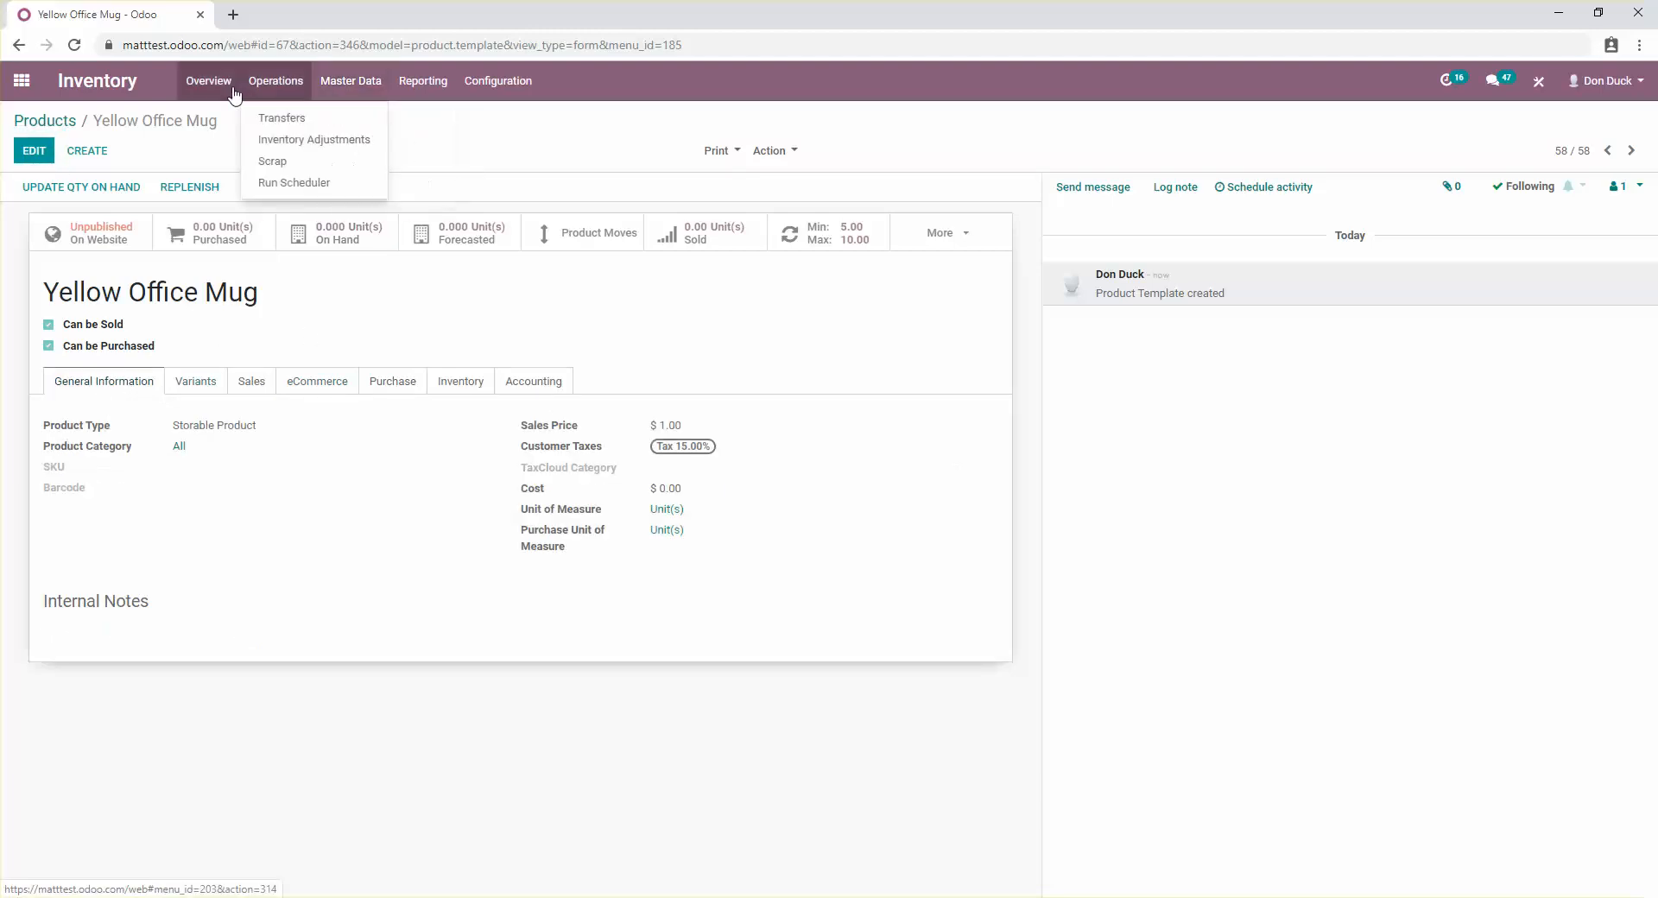
pyautogui.click(294, 192)
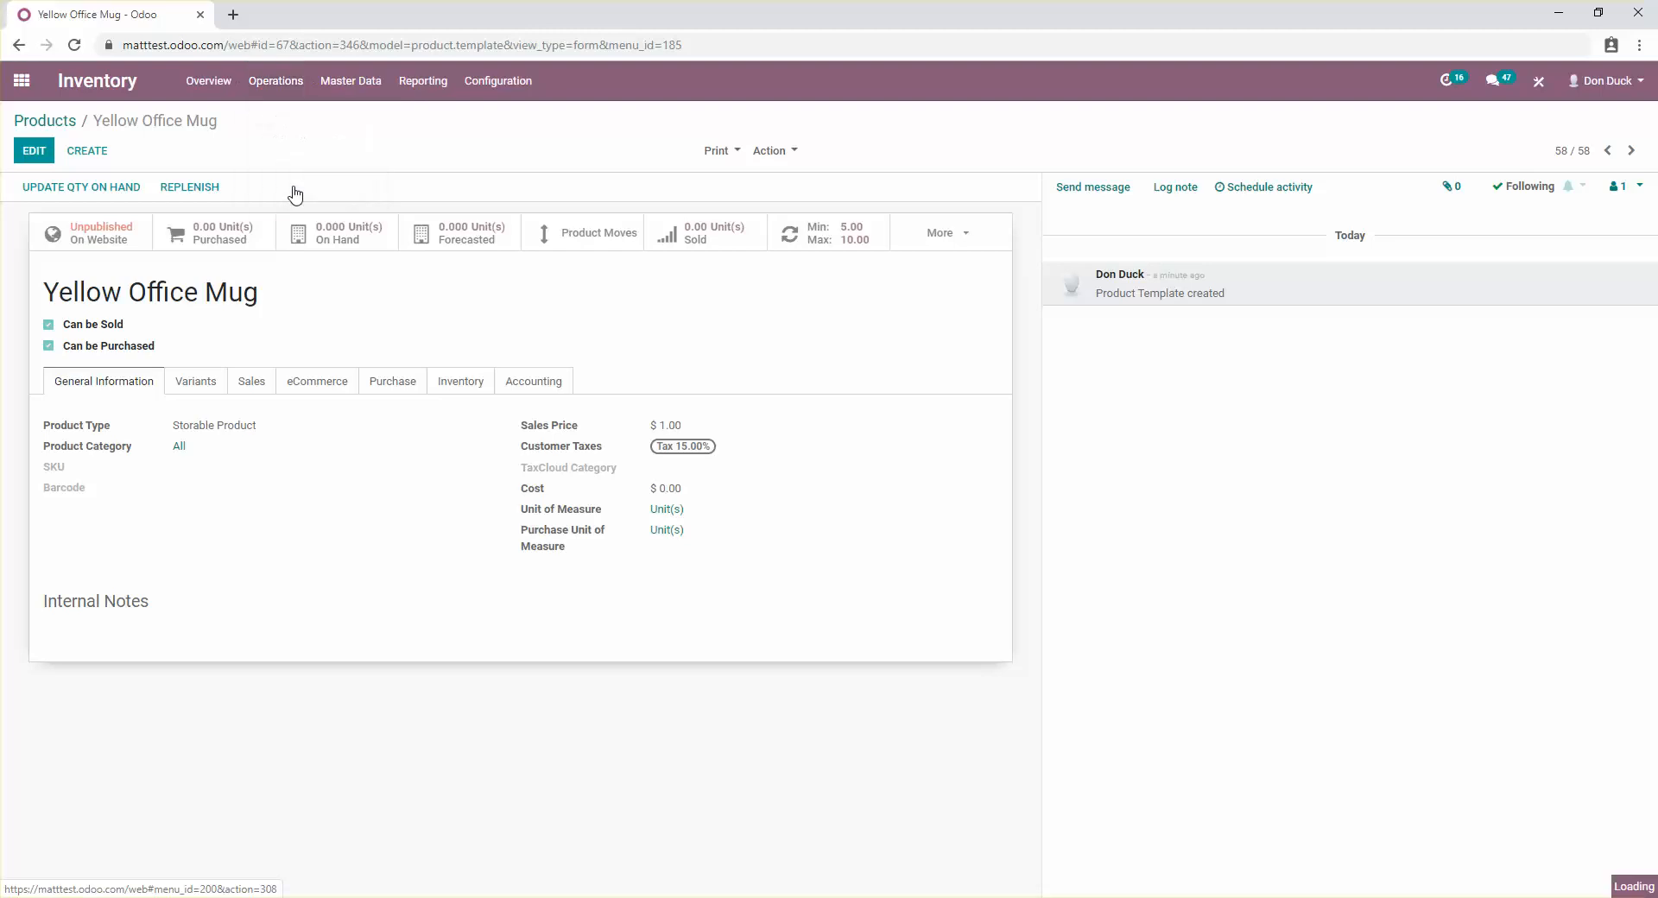
pyautogui.click(458, 228)
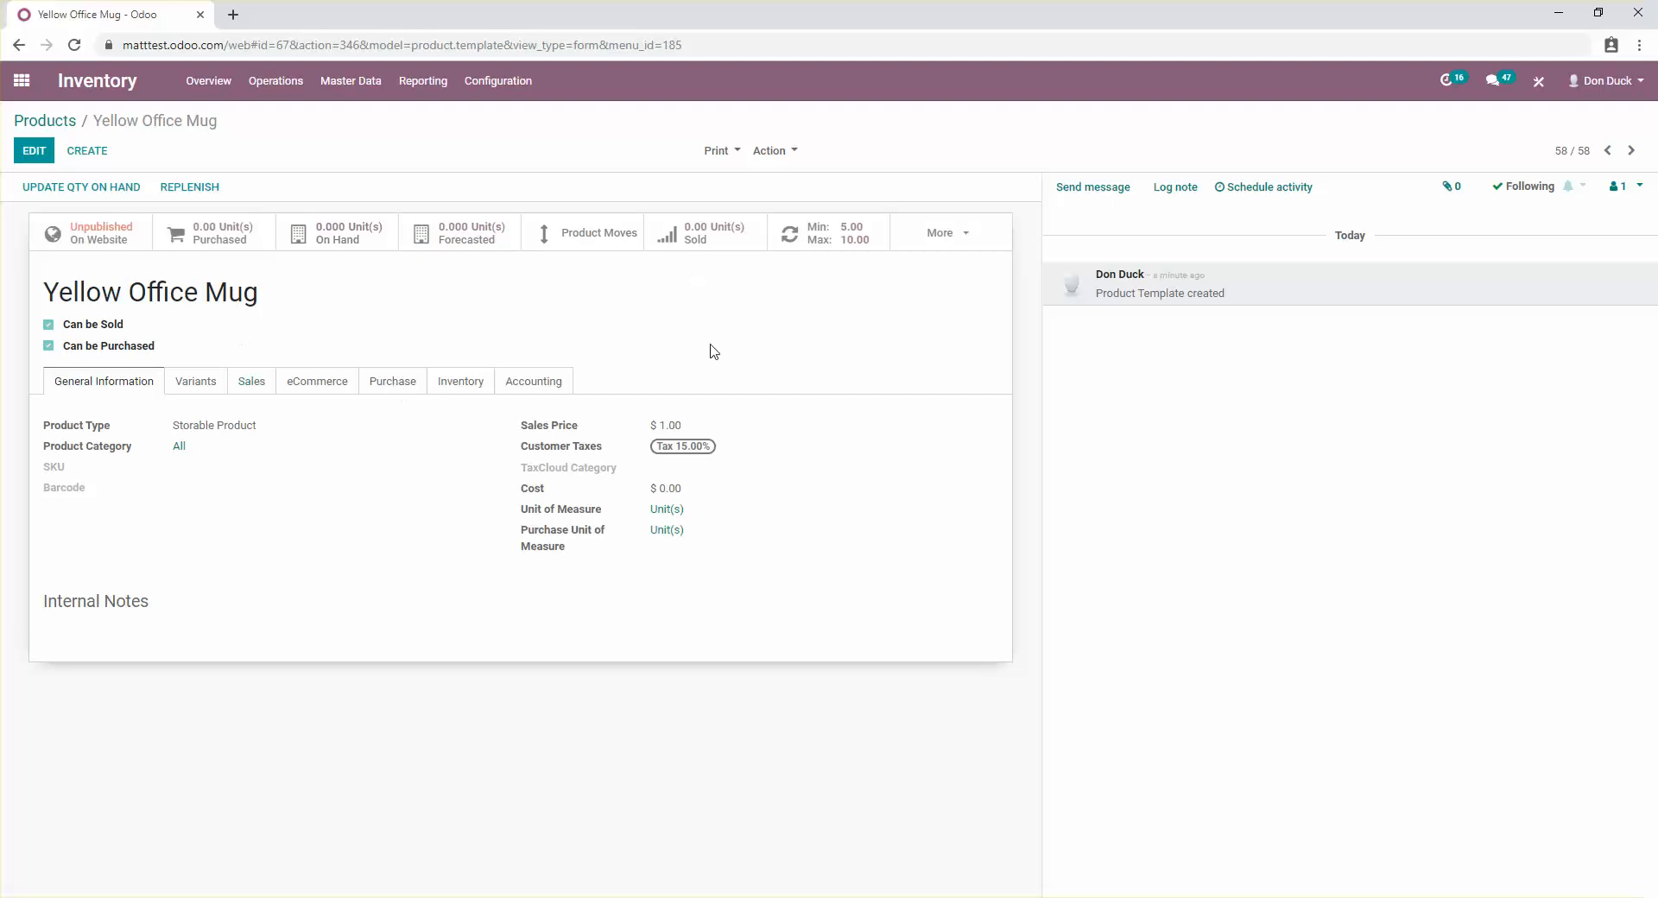
# - Switch to the Purchase app and open the newest request for quotation for Officemugs4U
pyautogui.click(31, 89)
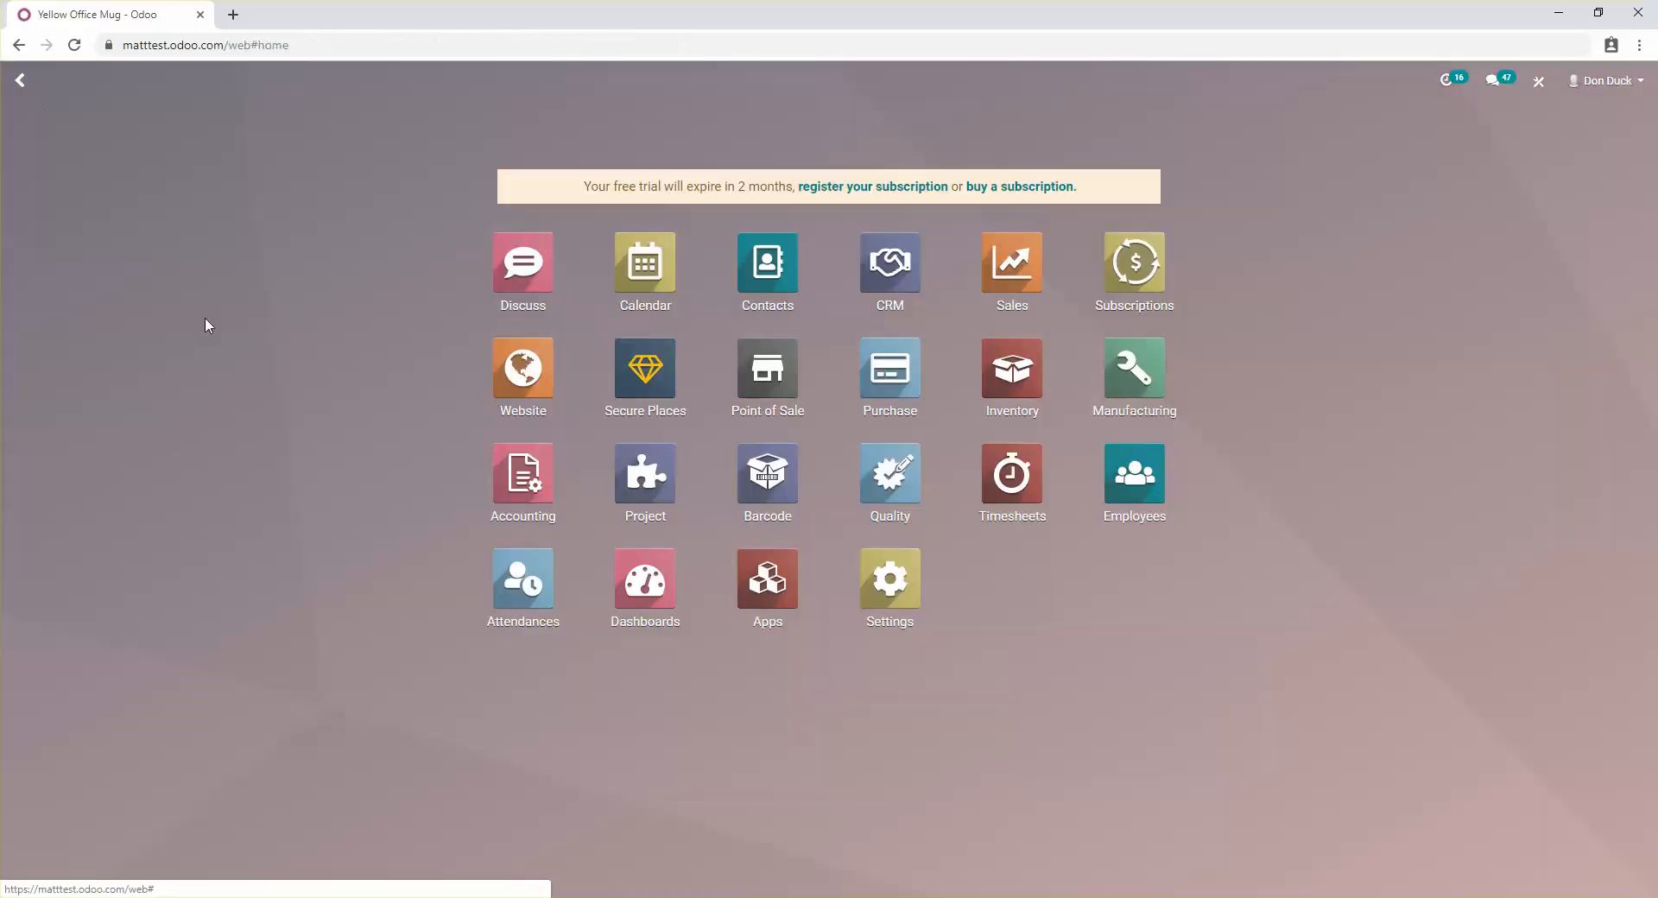
pyautogui.click(888, 380)
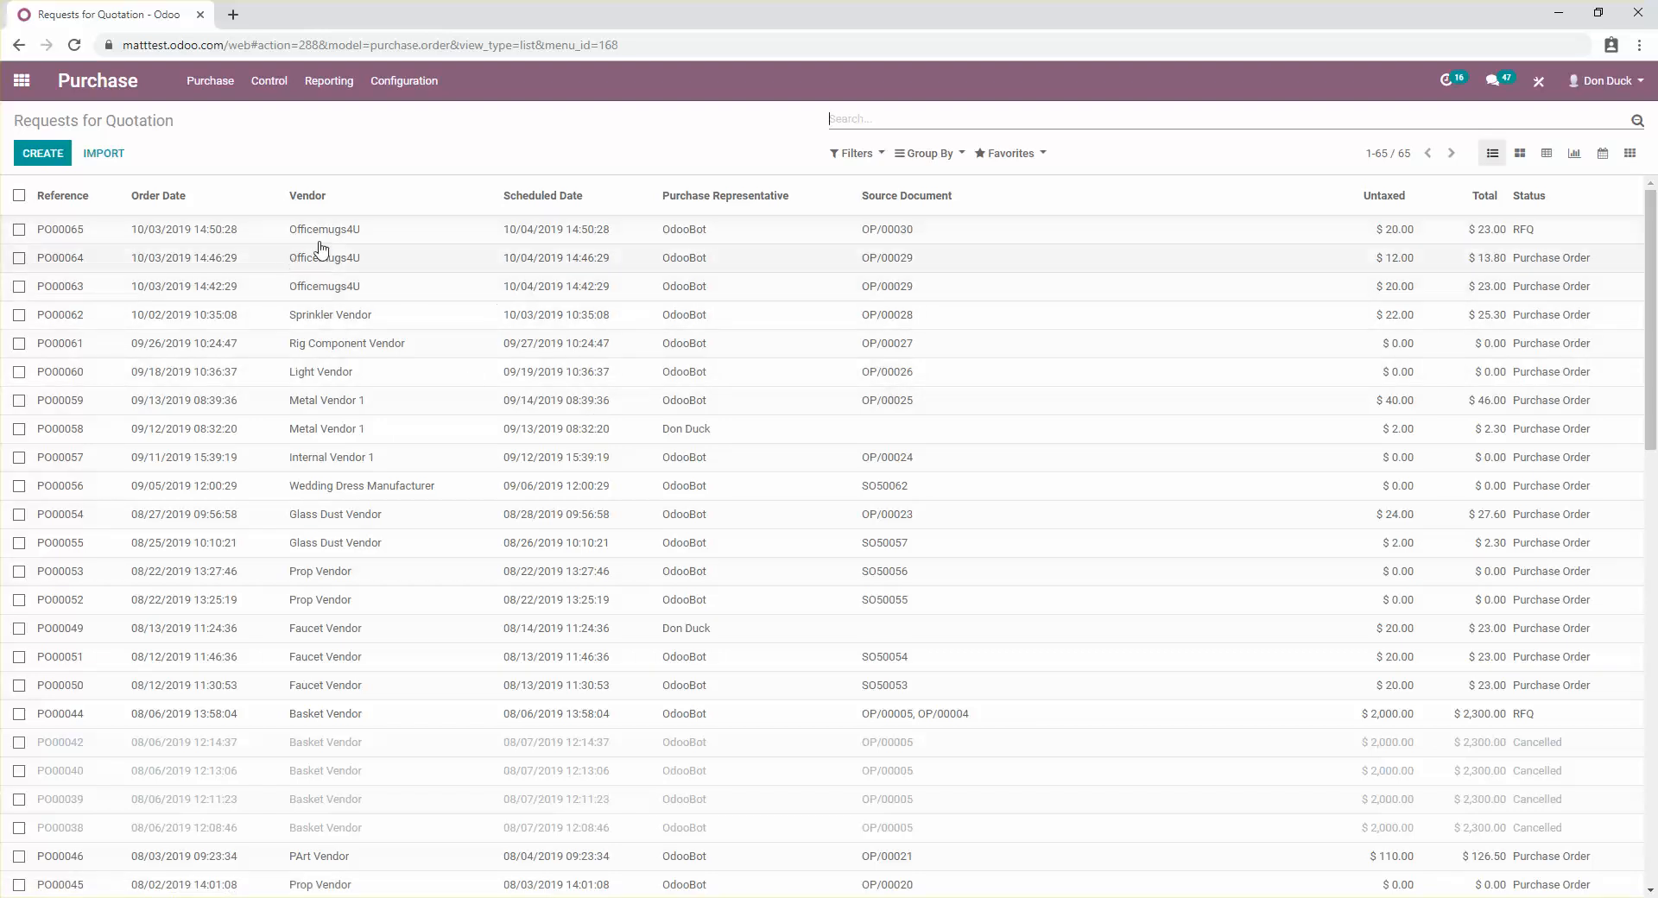
pyautogui.click(406, 238)
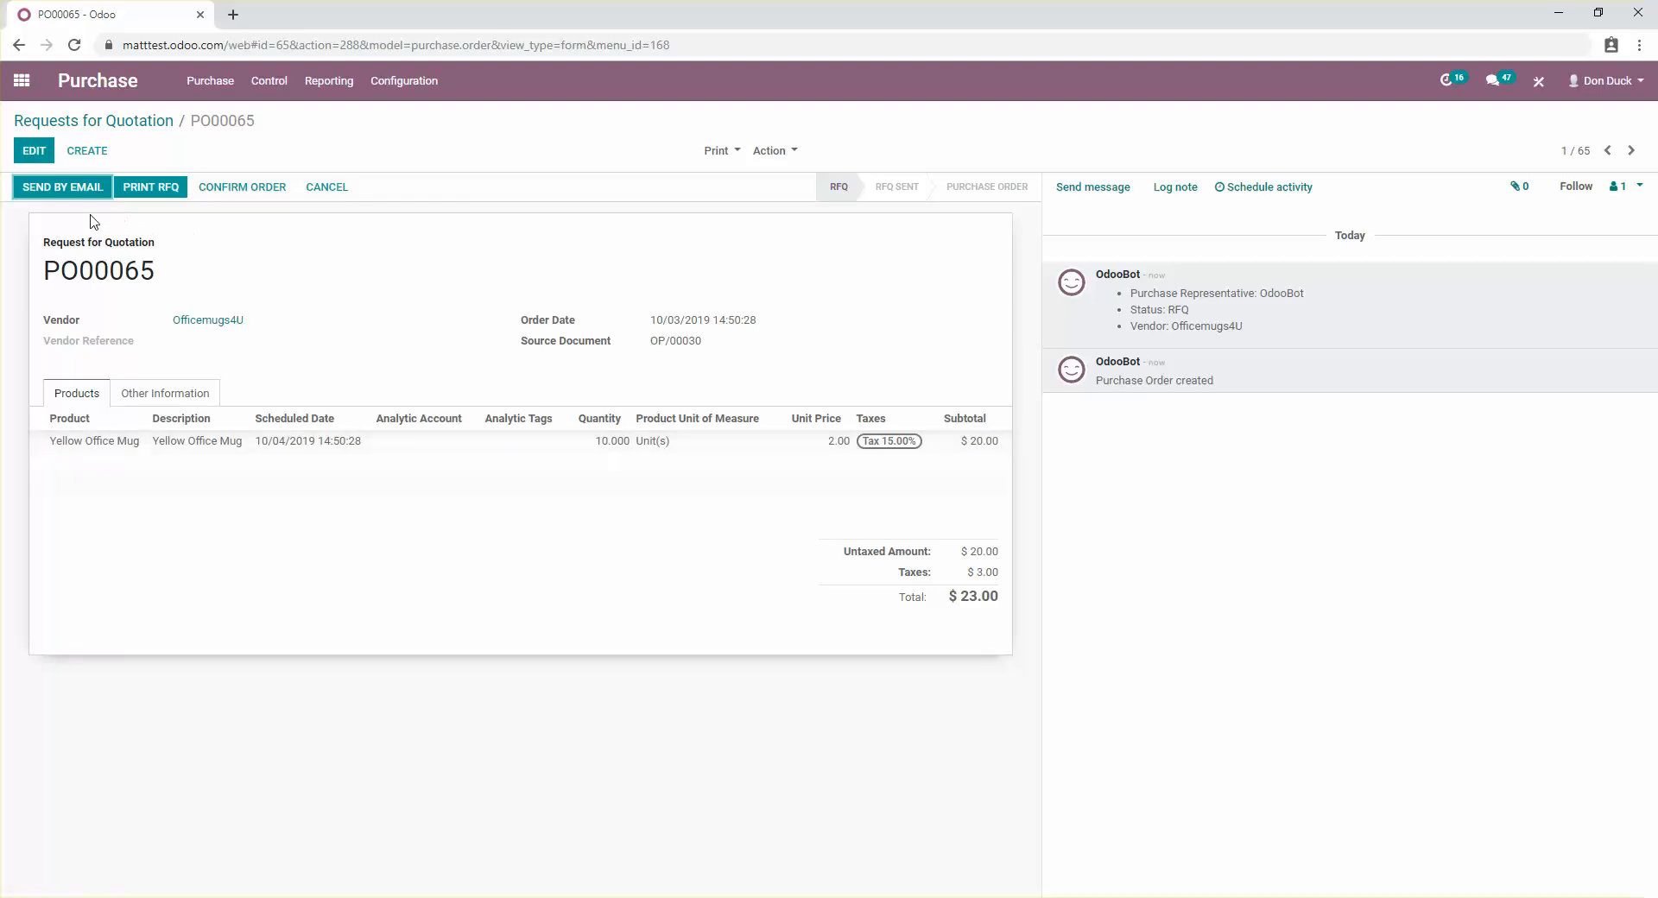
# - Email the request for quotation to Officemugs4U after checking its attached PDF, and confirm the order
pyautogui.click(64, 188)
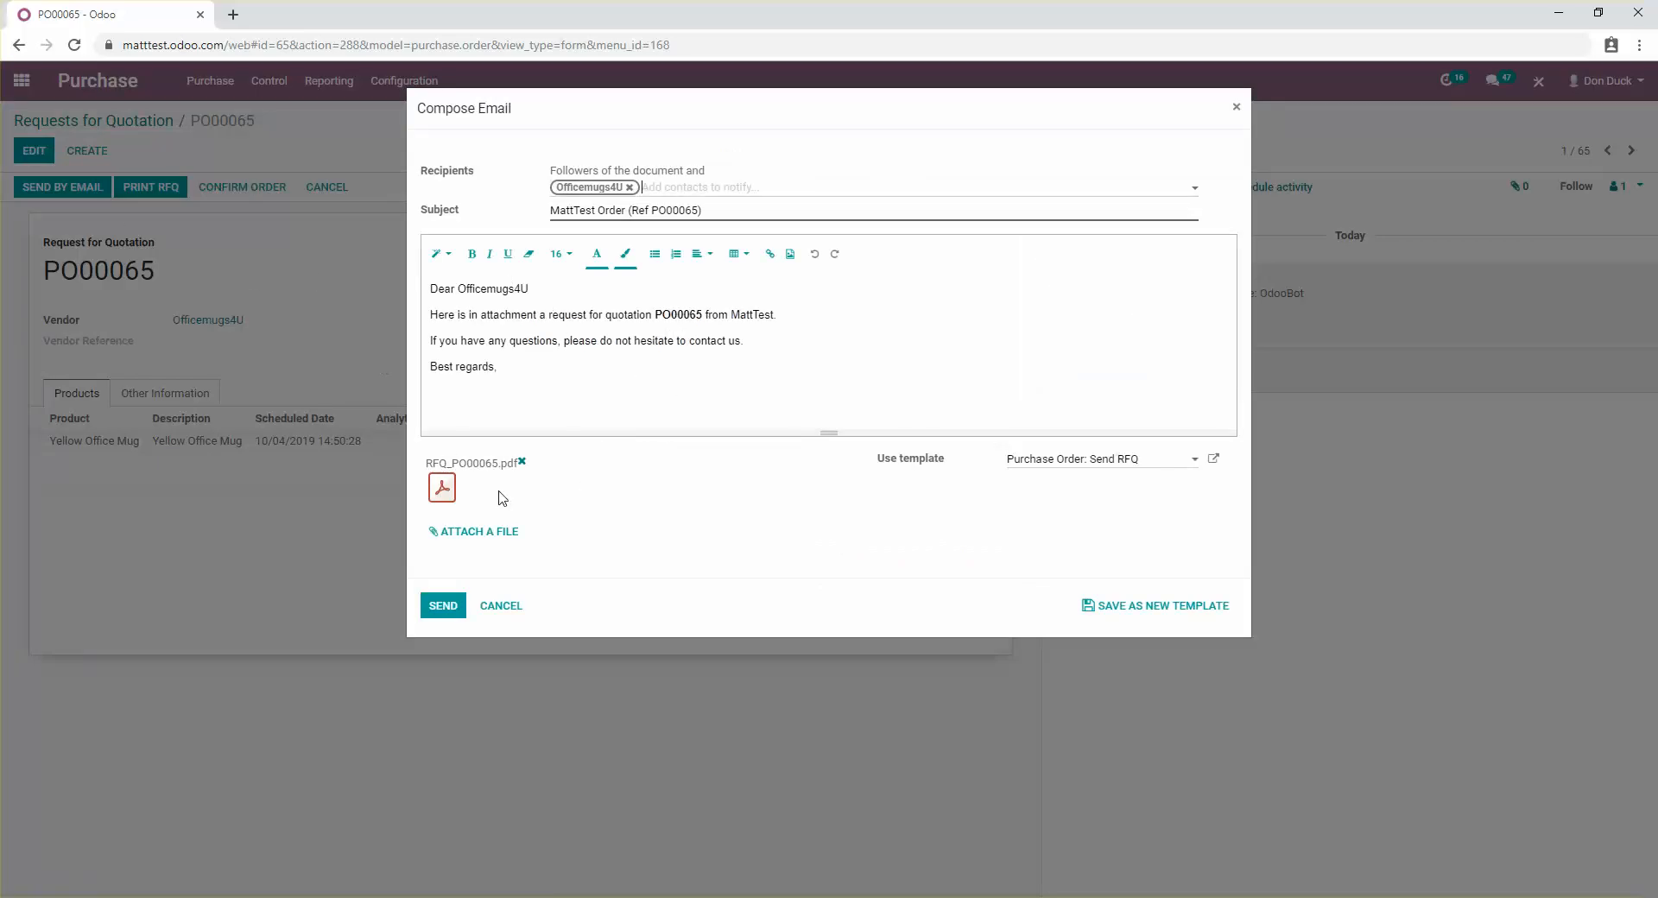
pyautogui.click(442, 488)
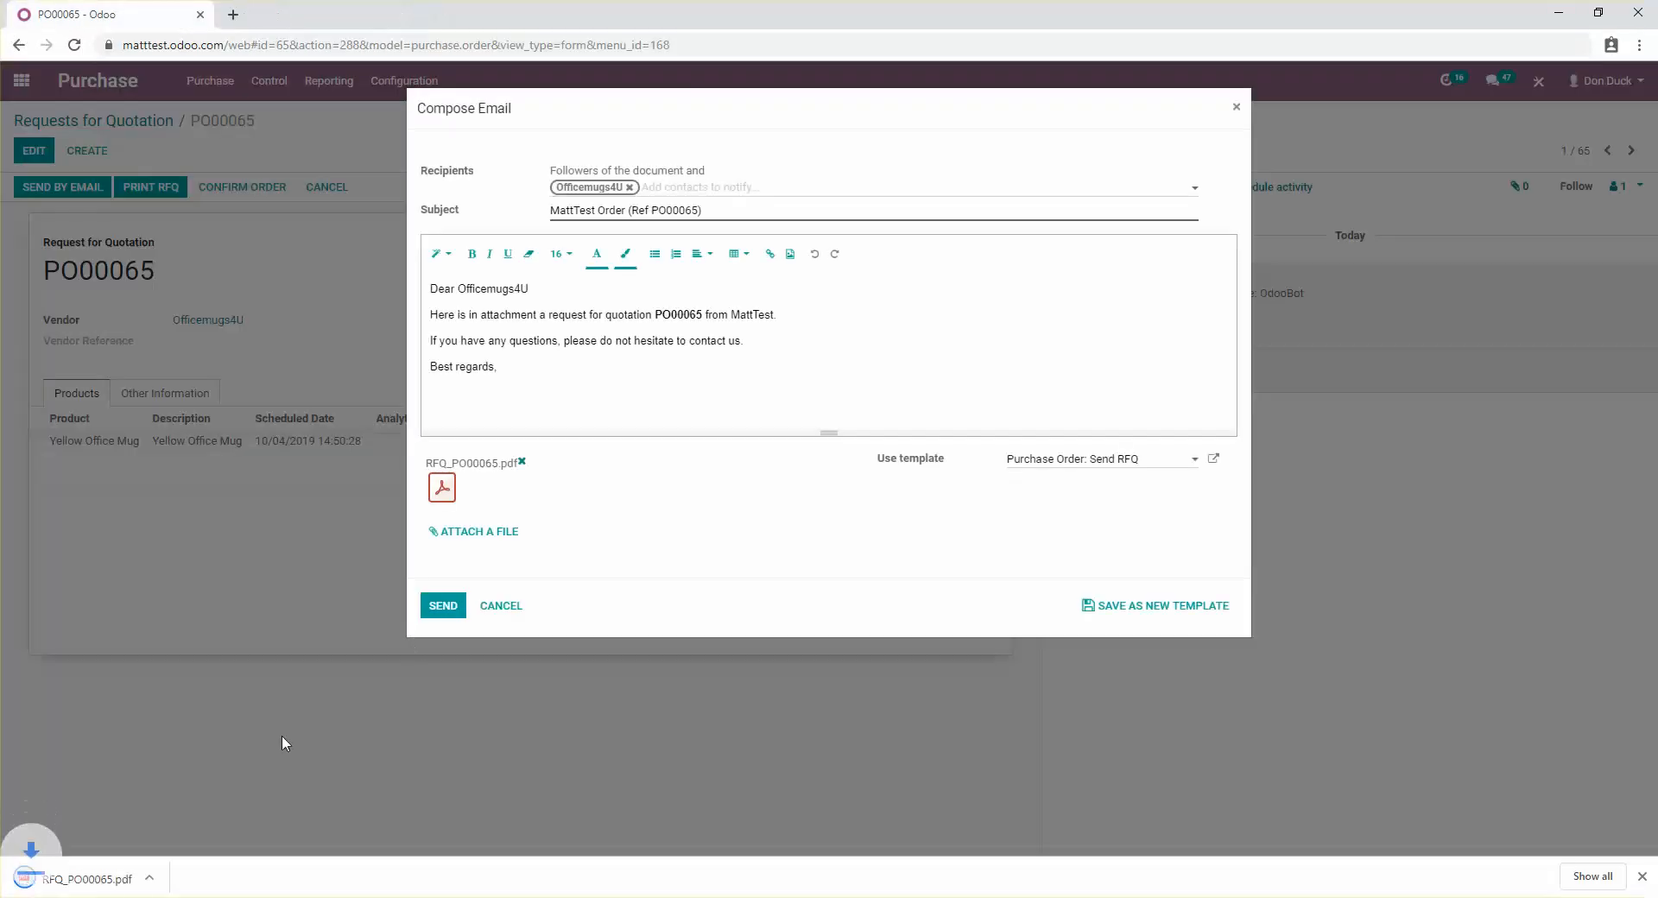
pyautogui.click(109, 862)
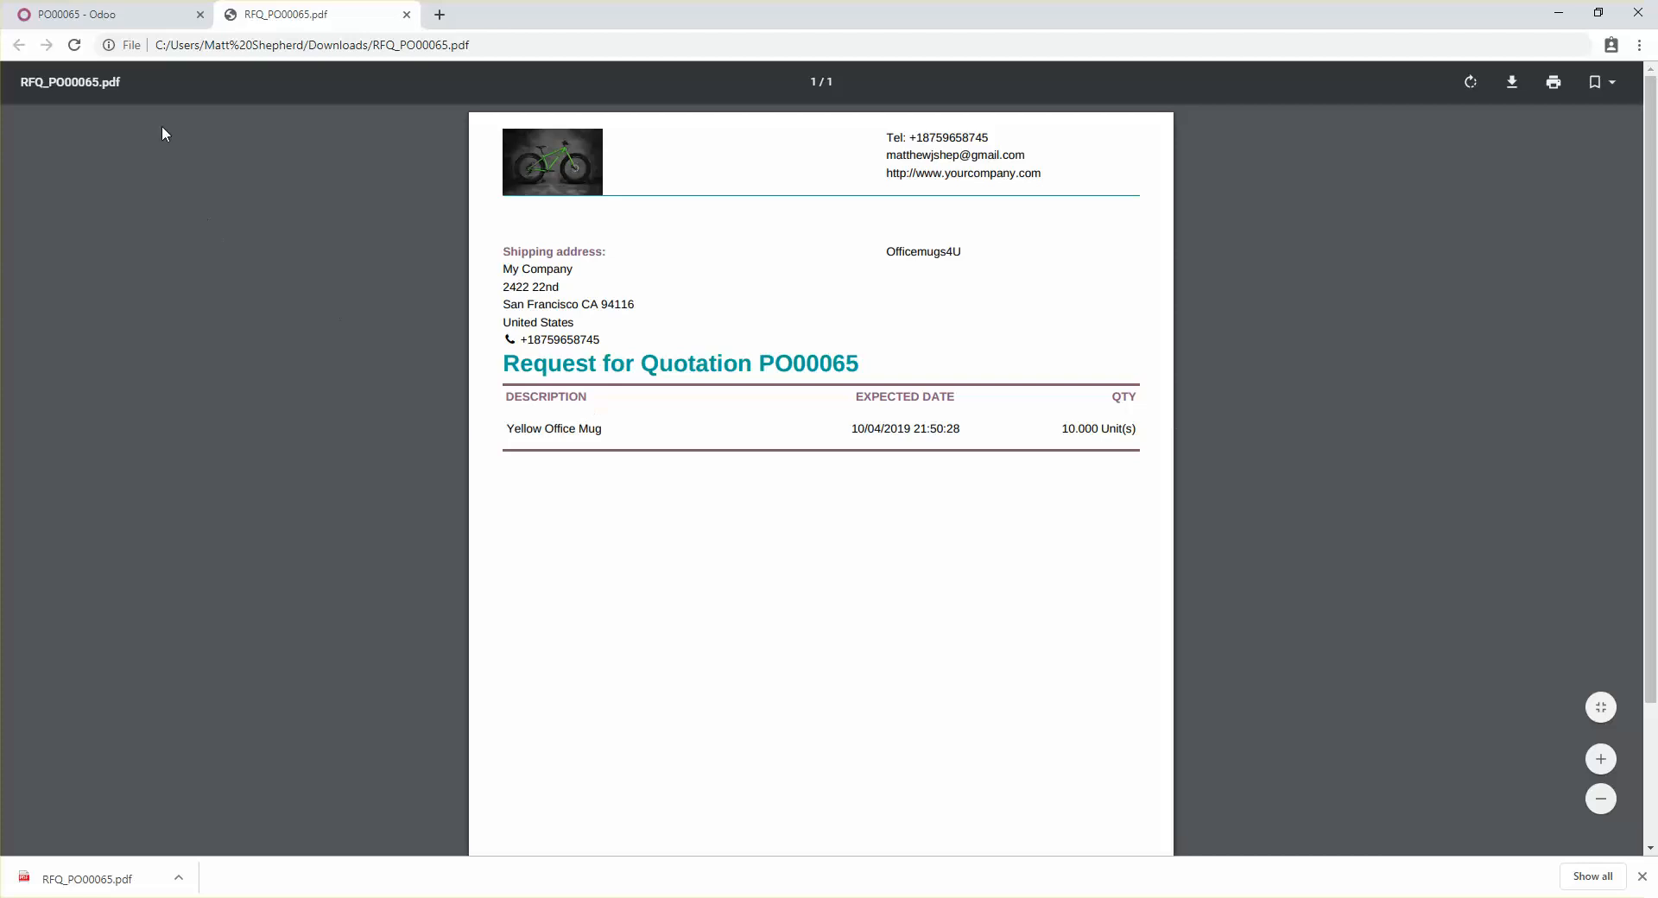
pyautogui.click(148, 15)
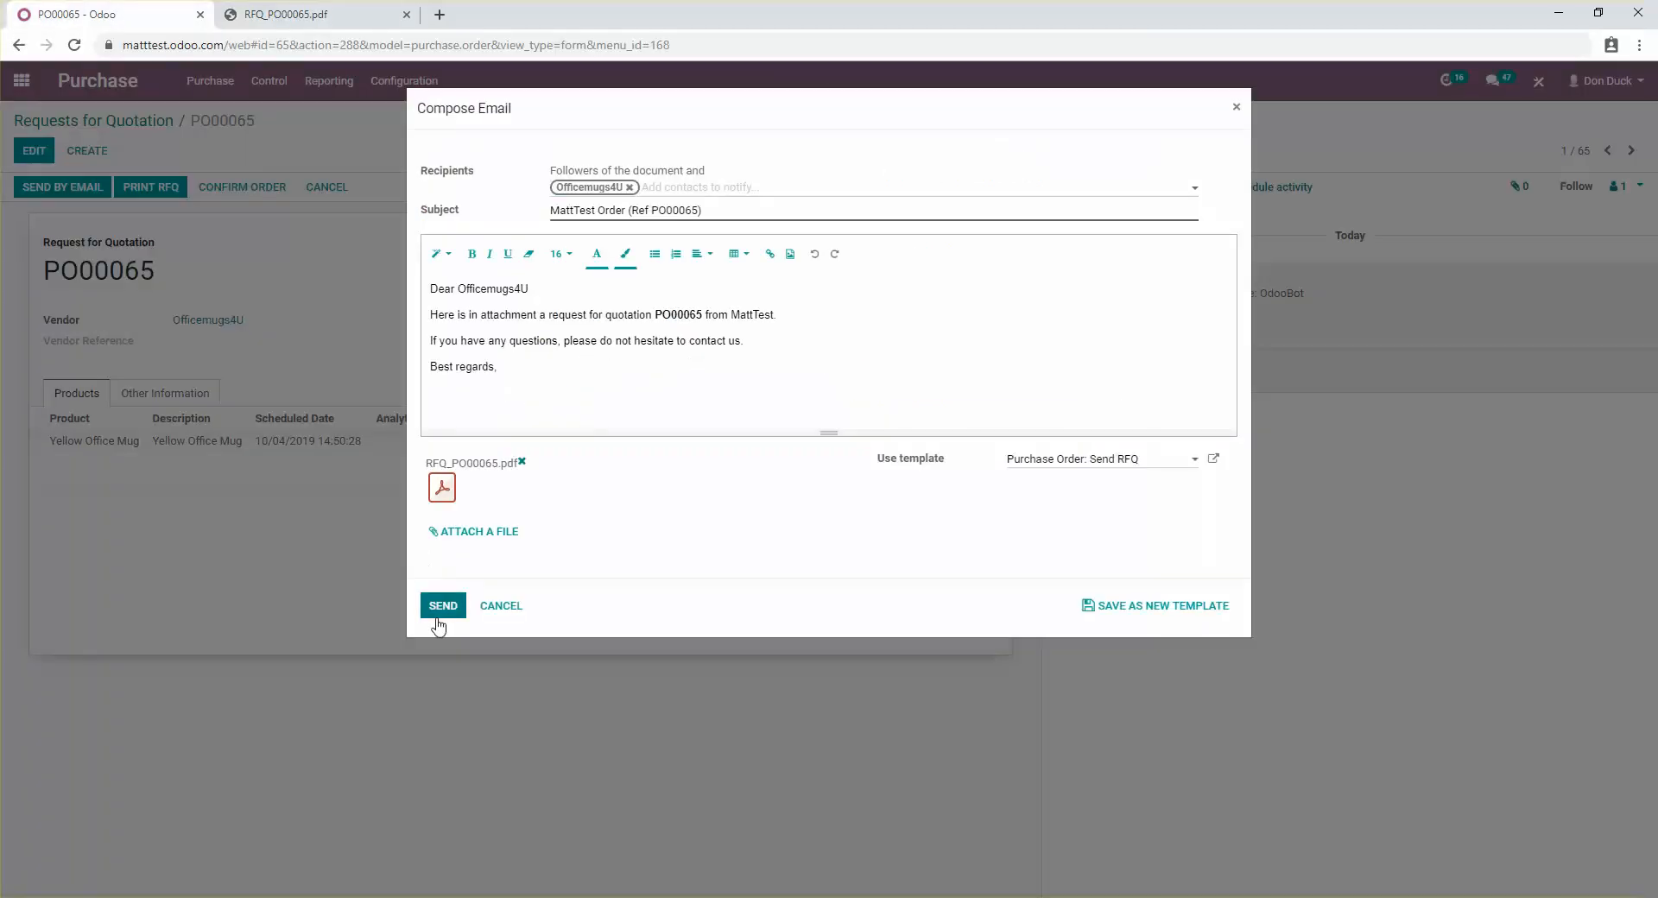
pyautogui.click(438, 621)
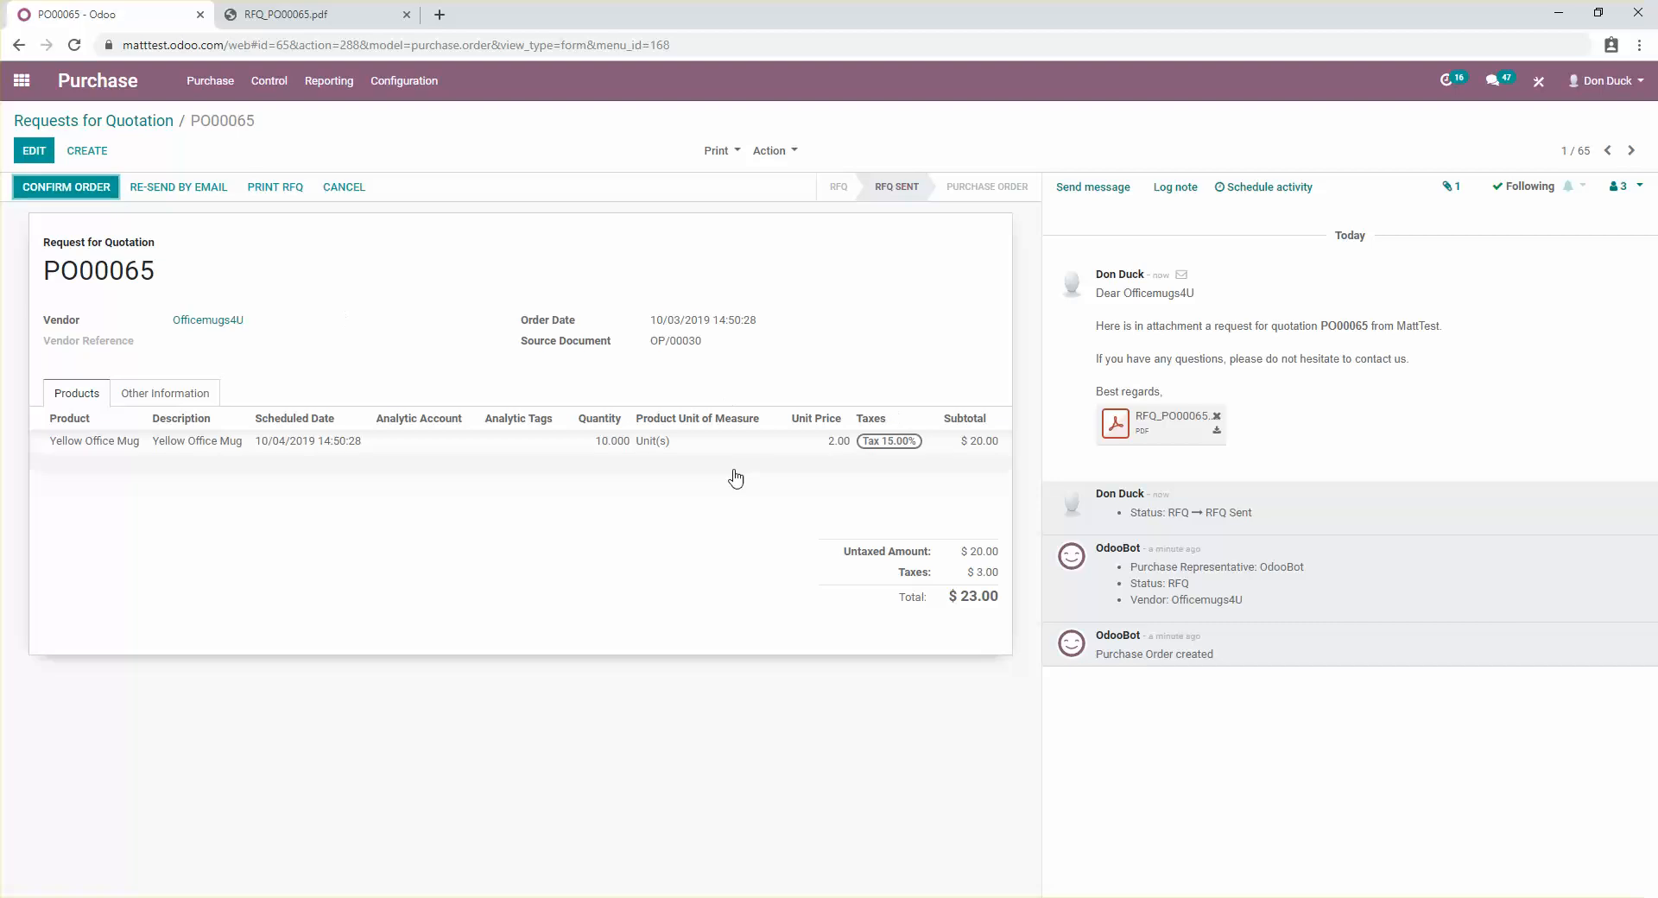
pyautogui.click(70, 187)
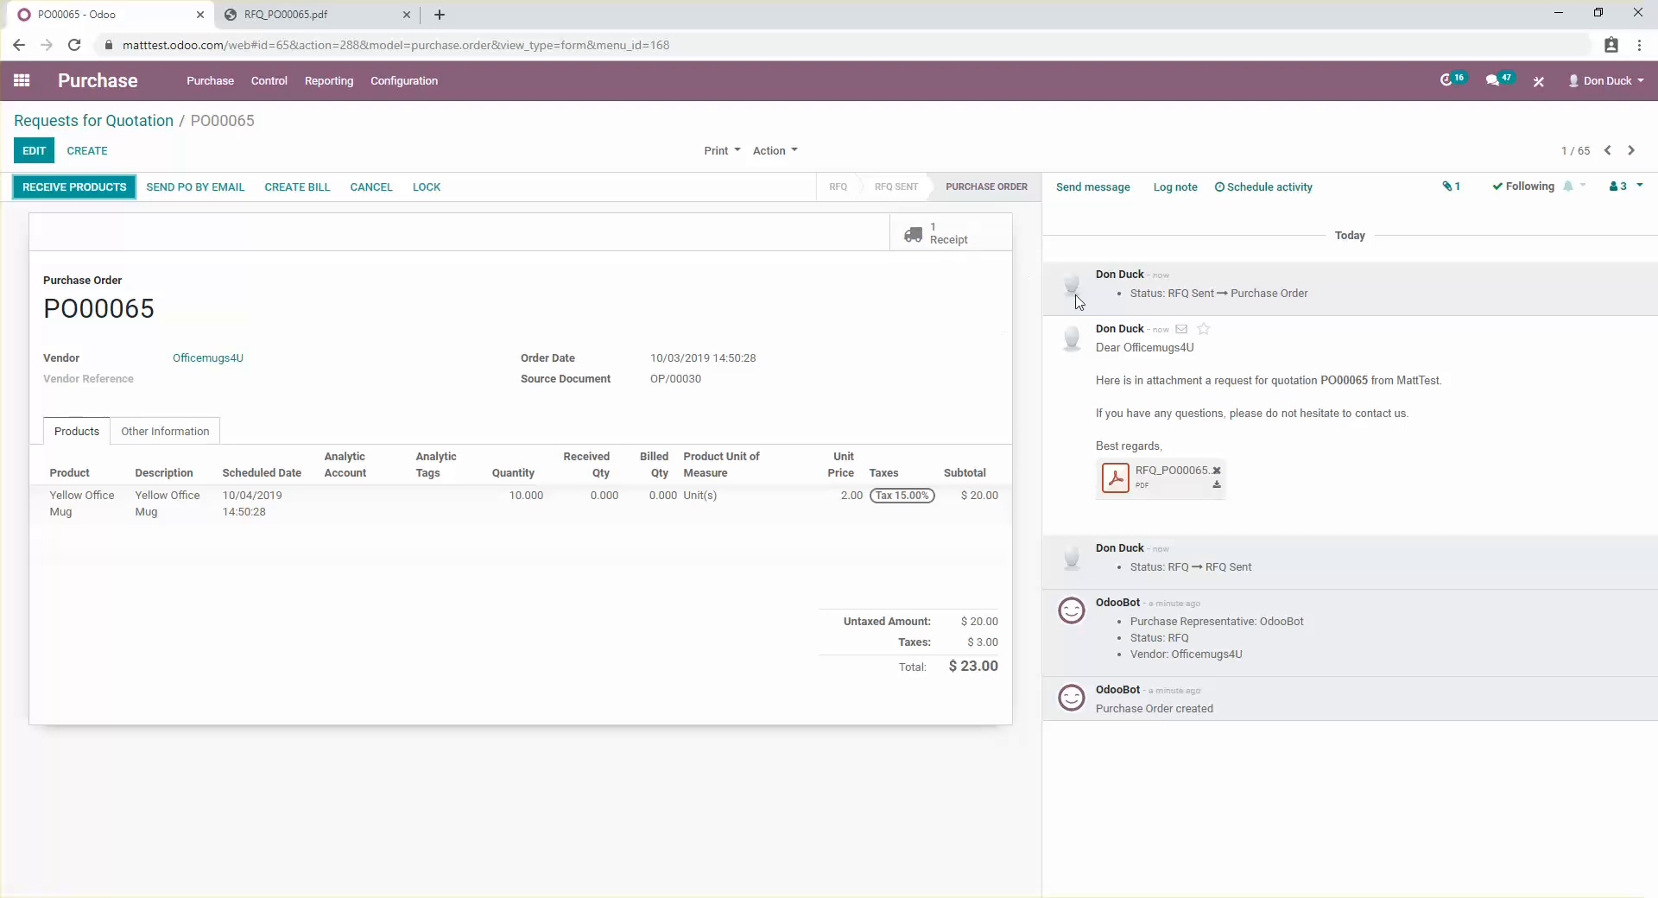
# - Switch to the Inventory app and validate the pending Officemugs4U receipt for the full ordered quantity
pyautogui.click(21, 80)
pyautogui.click(1015, 402)
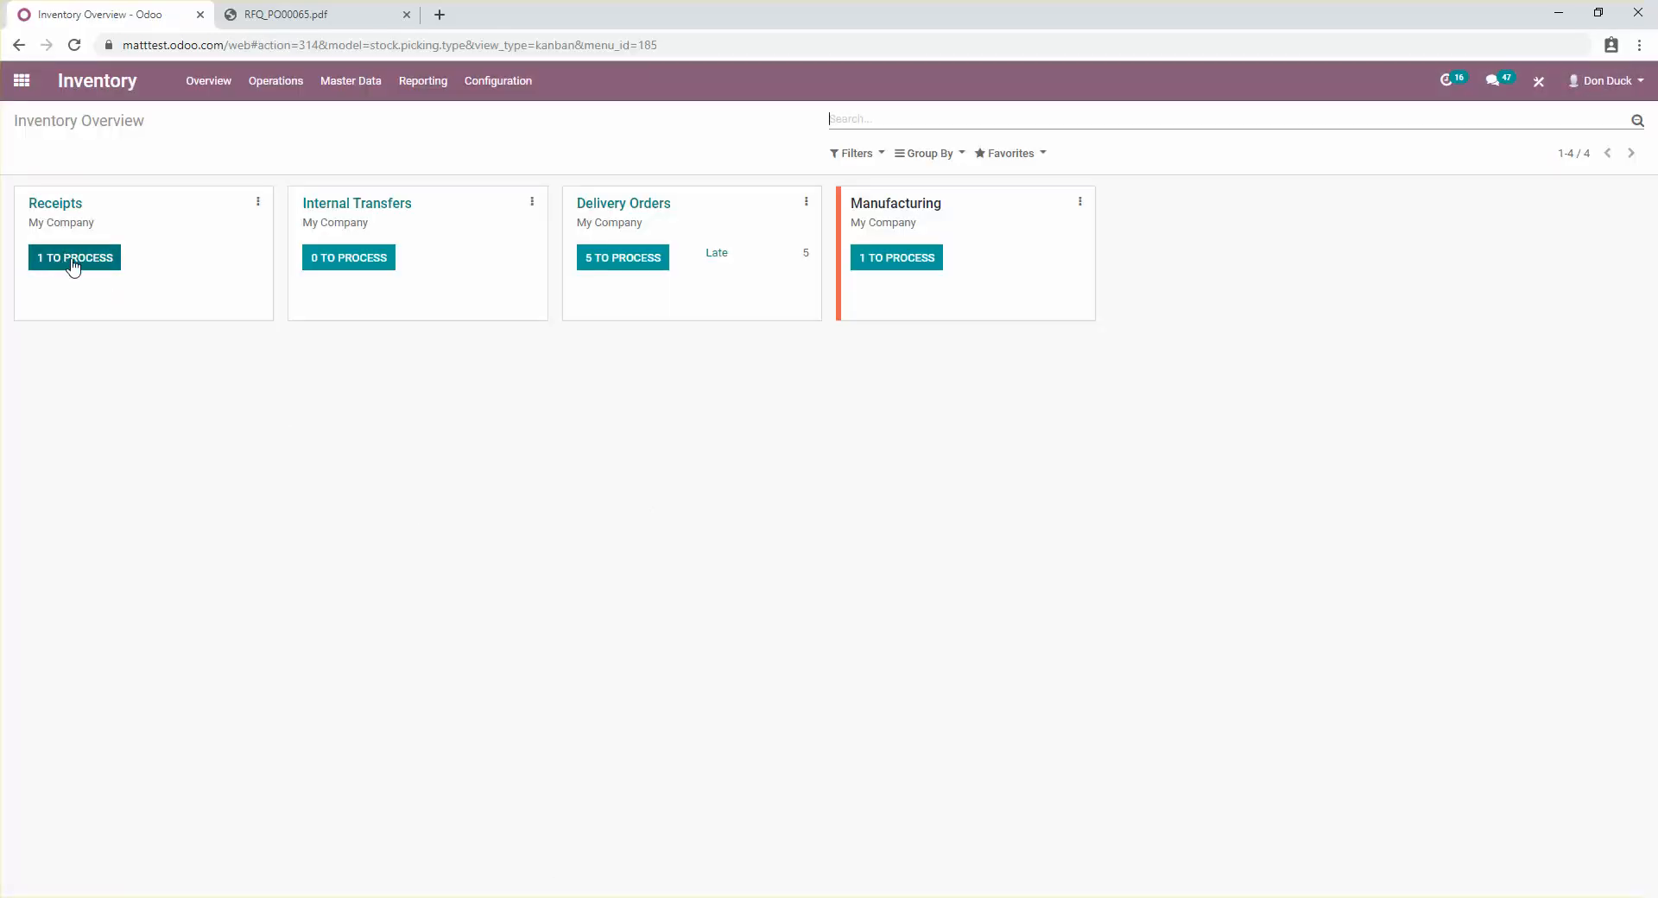
pyautogui.click(67, 264)
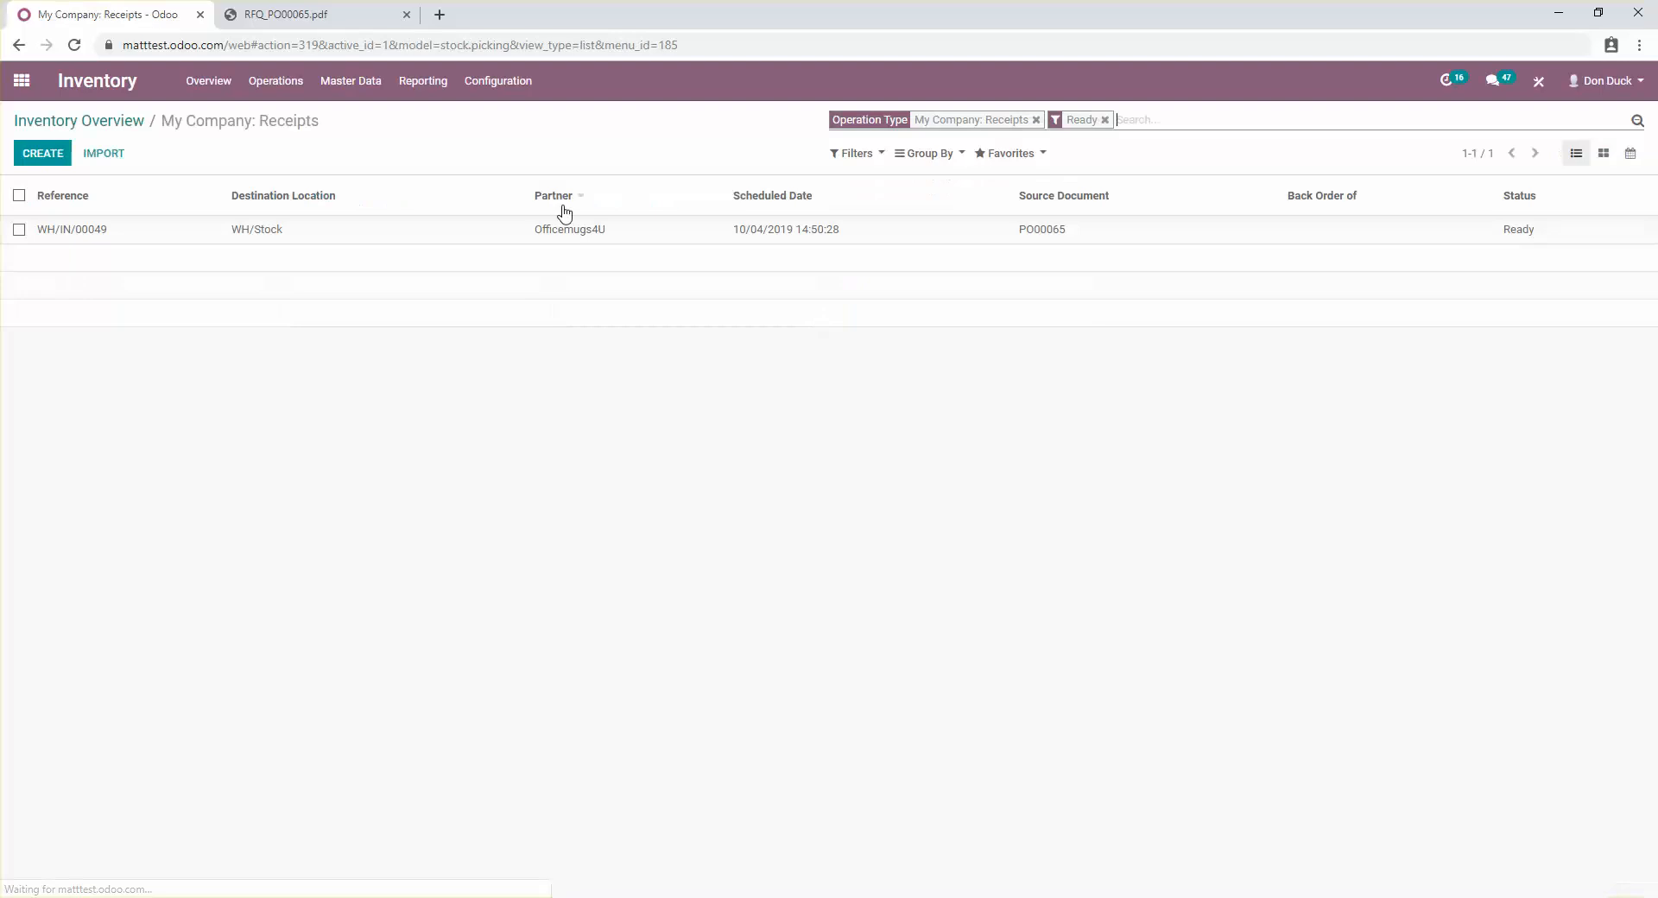
pyautogui.click(541, 235)
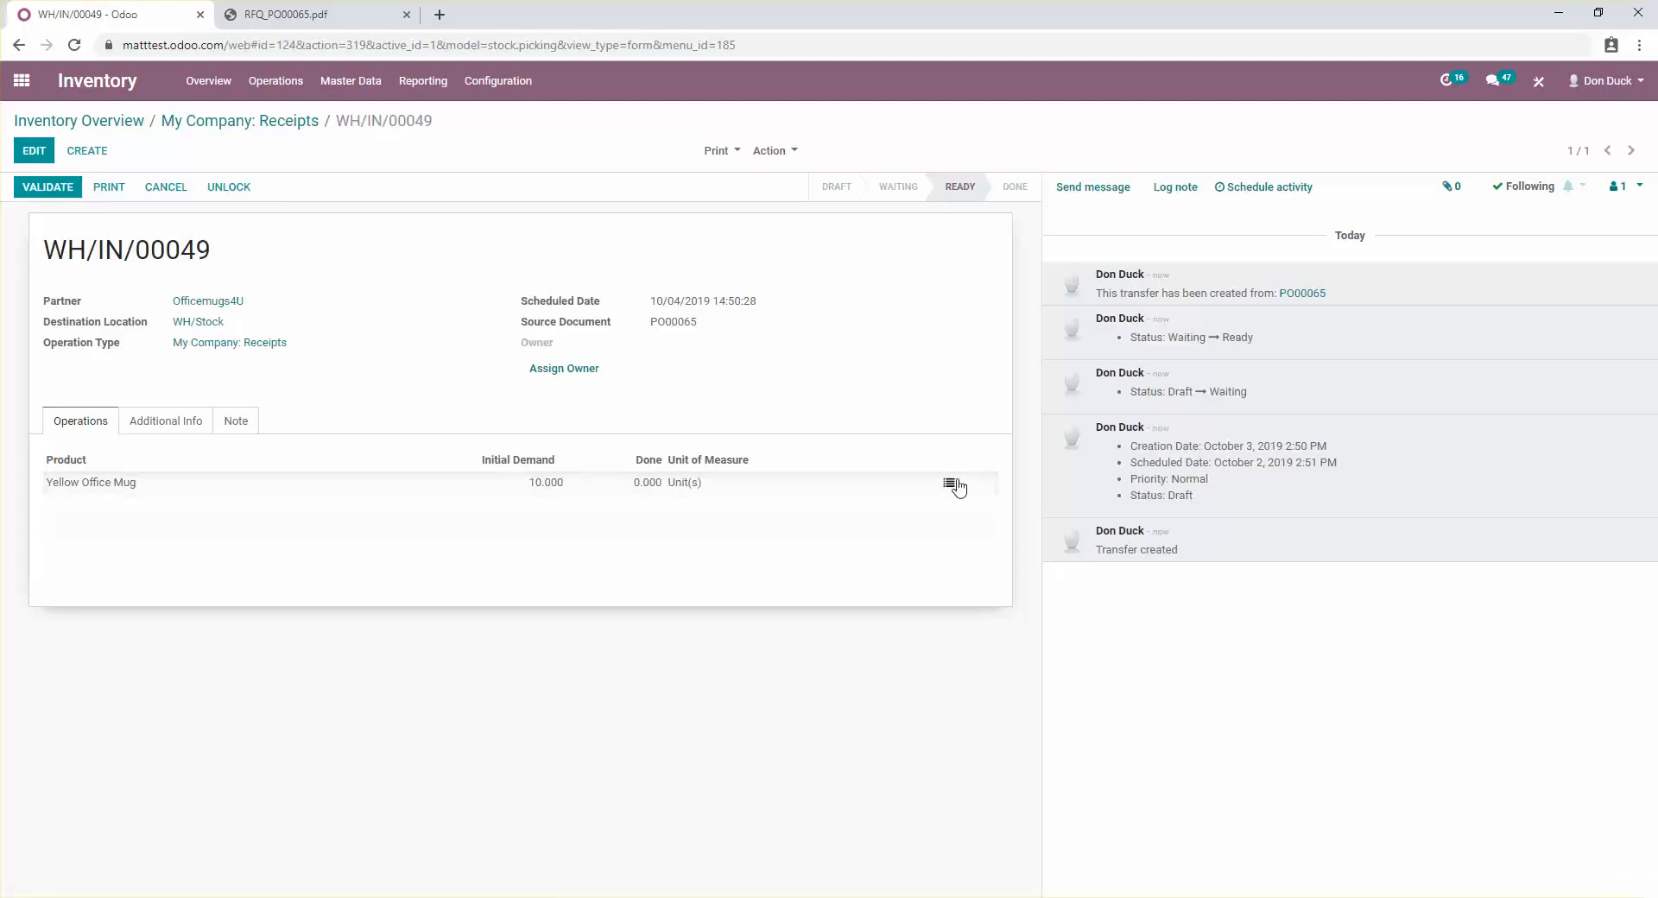
pyautogui.click(57, 189)
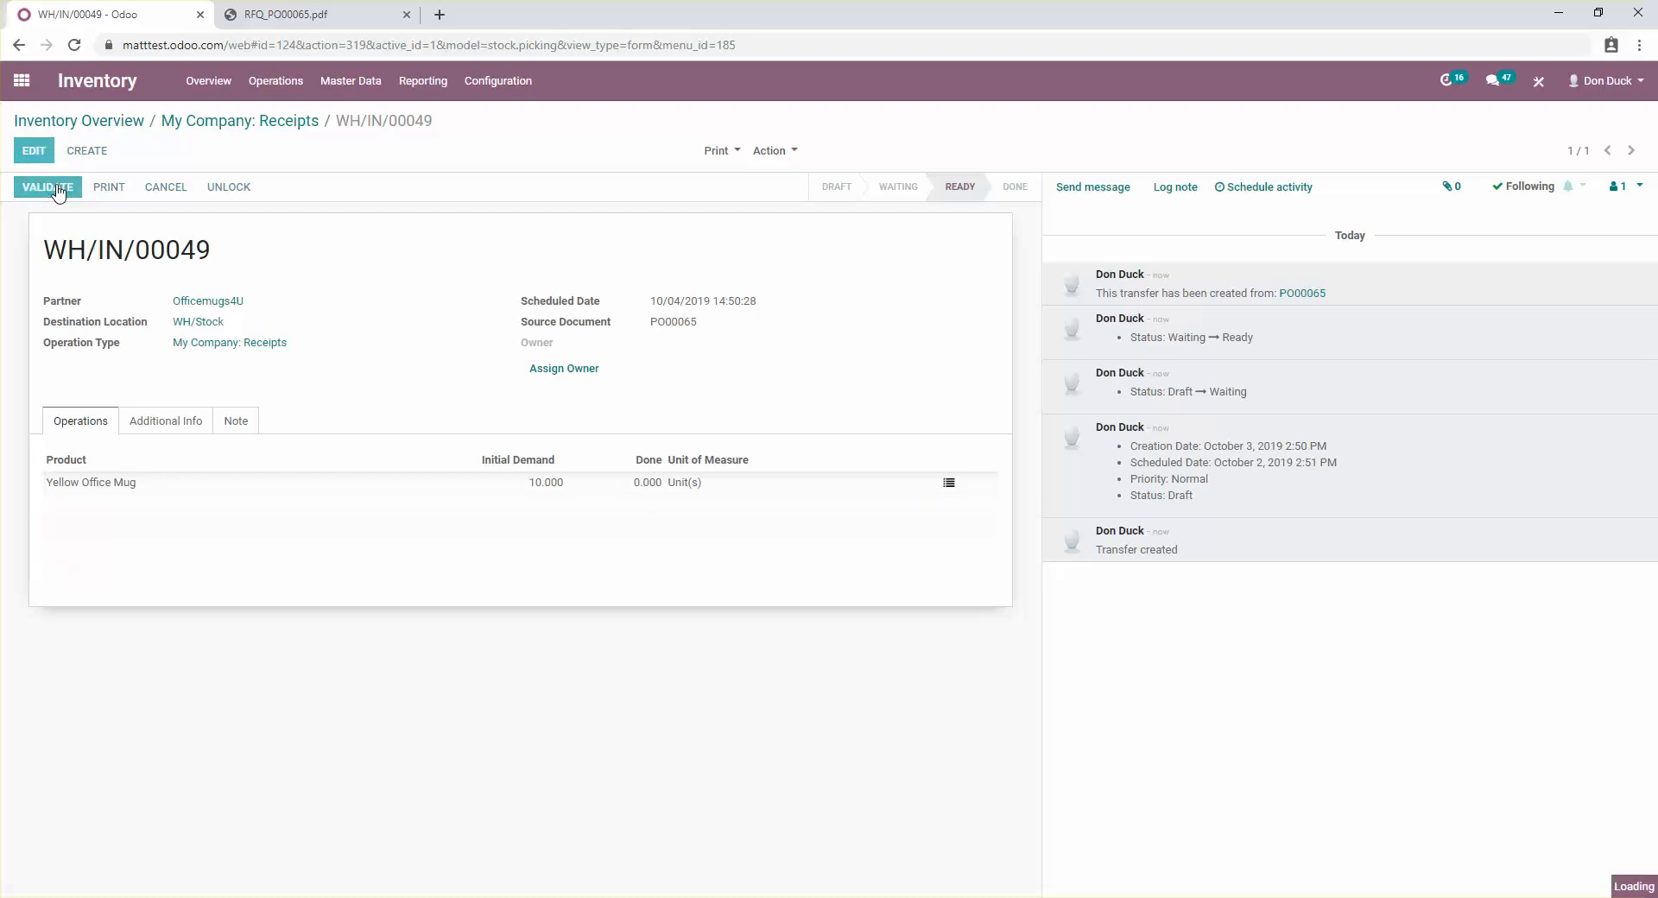
pyautogui.click(461, 251)
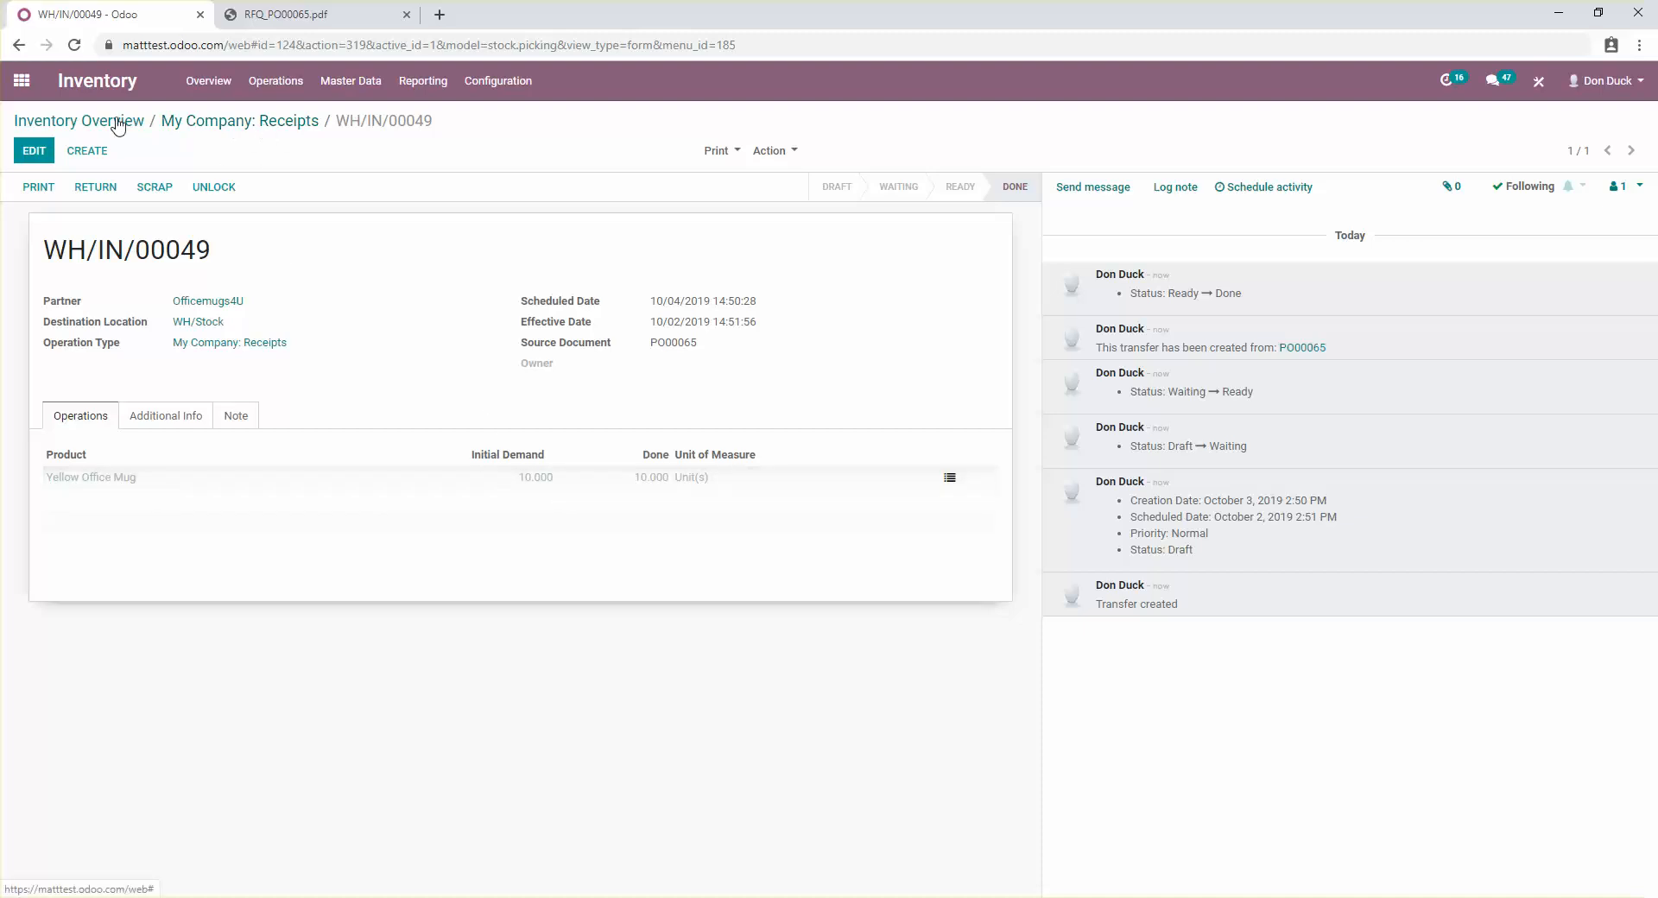
# - Switch to the Purchase app, open the newest Officemugs4U purchase order and view its linked receipt
pyautogui.click(247, 123)
pyautogui.click(23, 86)
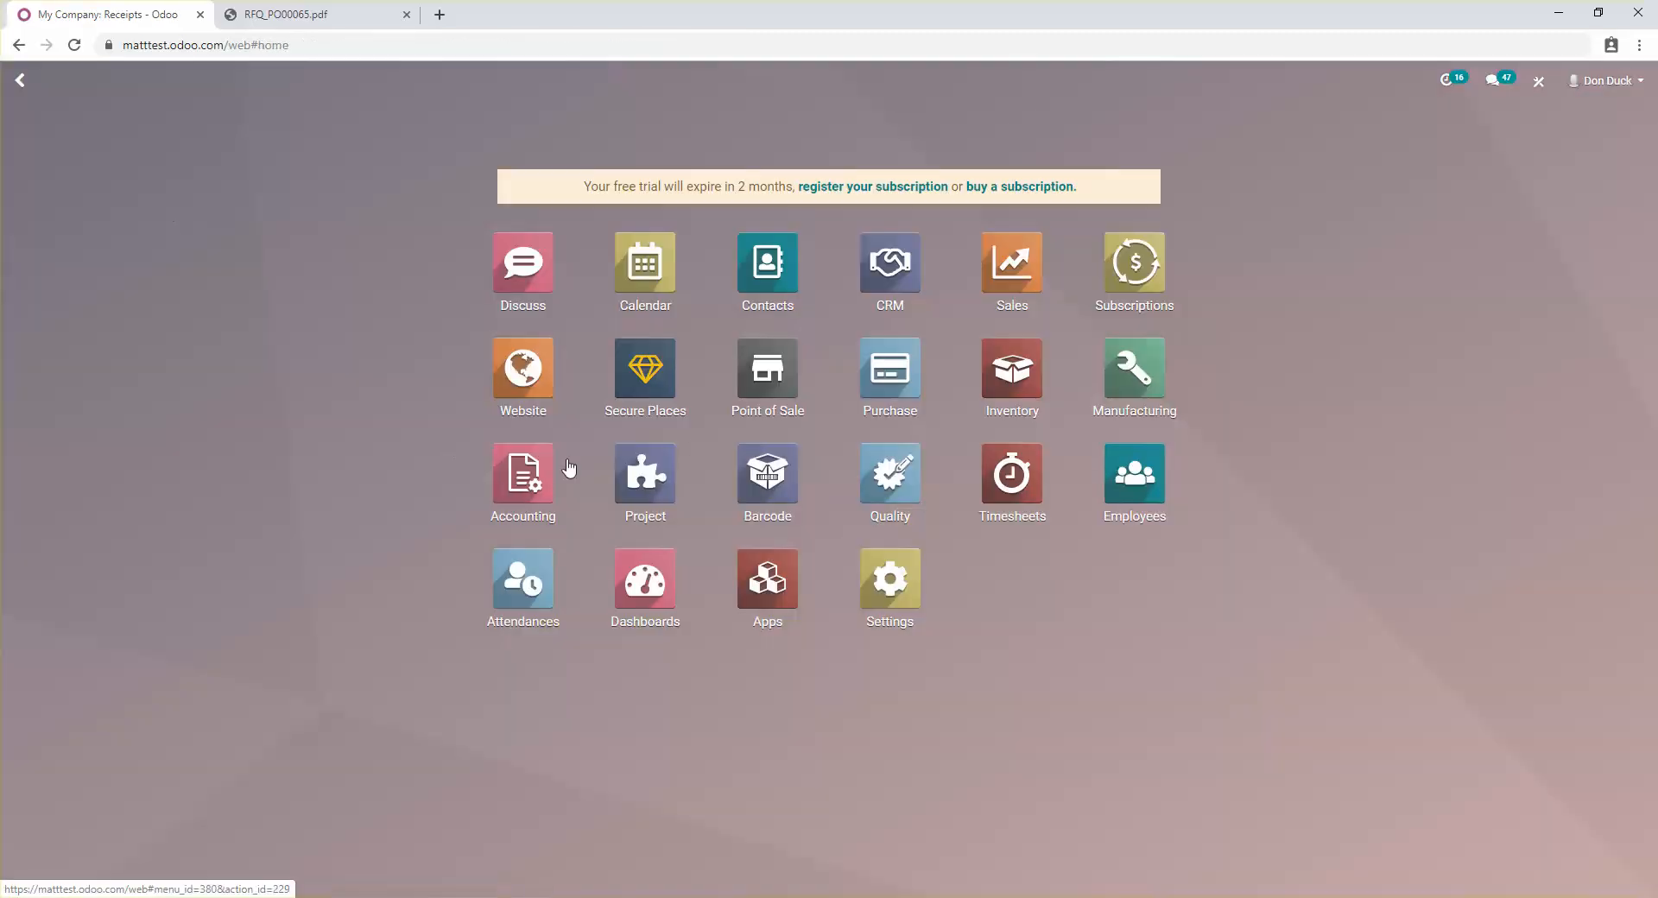
pyautogui.click(884, 387)
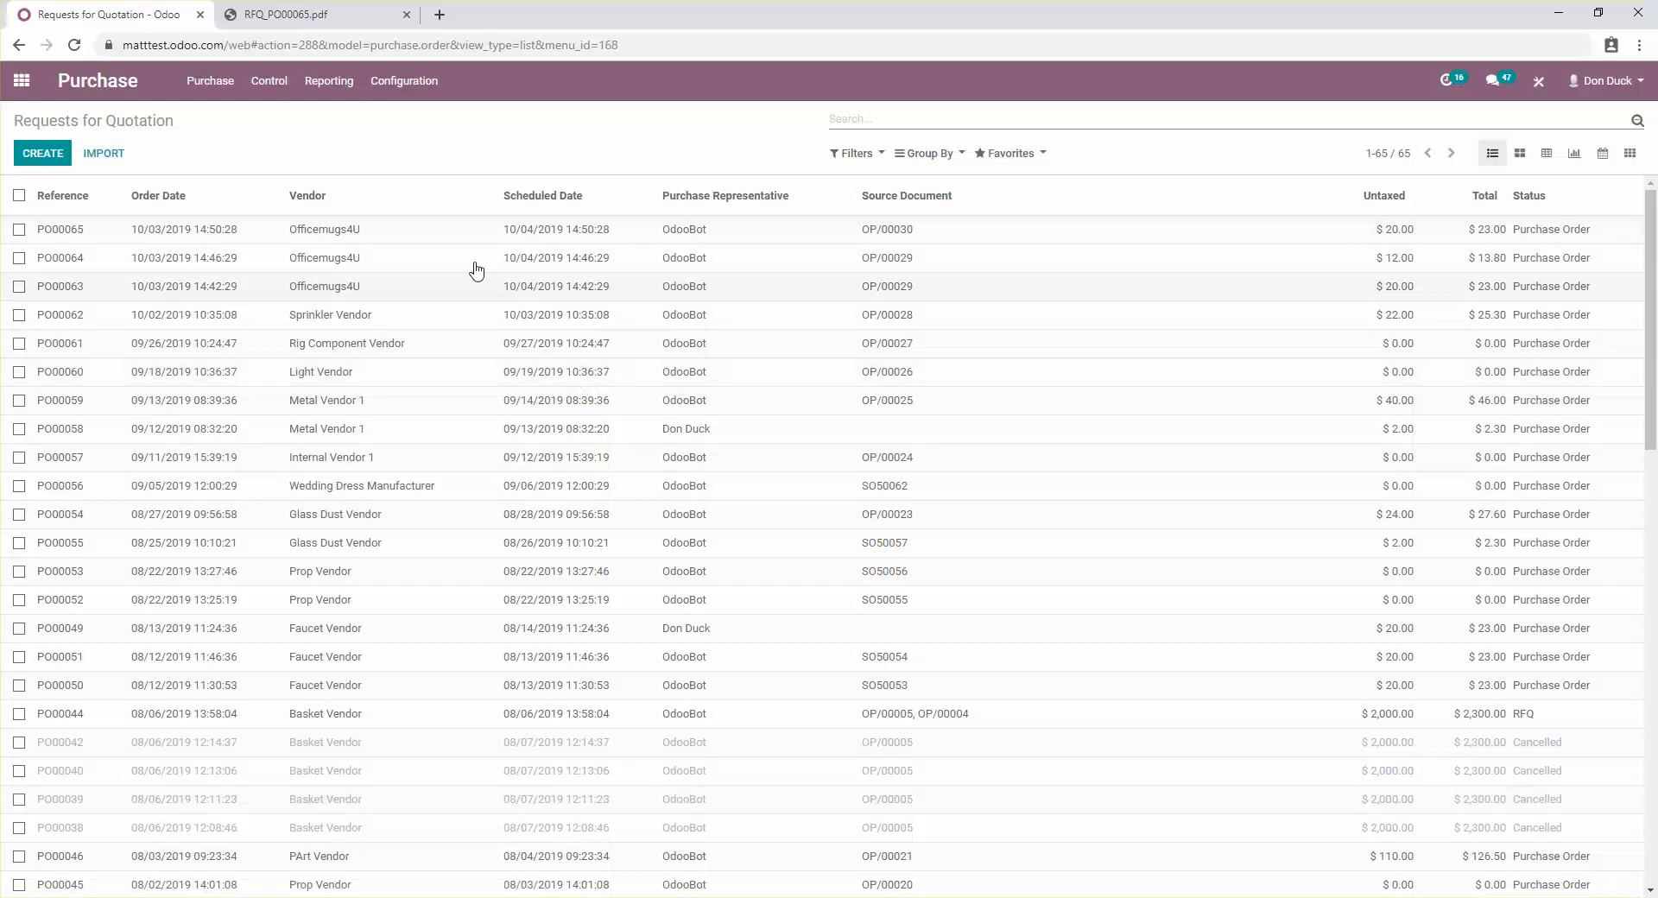
pyautogui.click(406, 231)
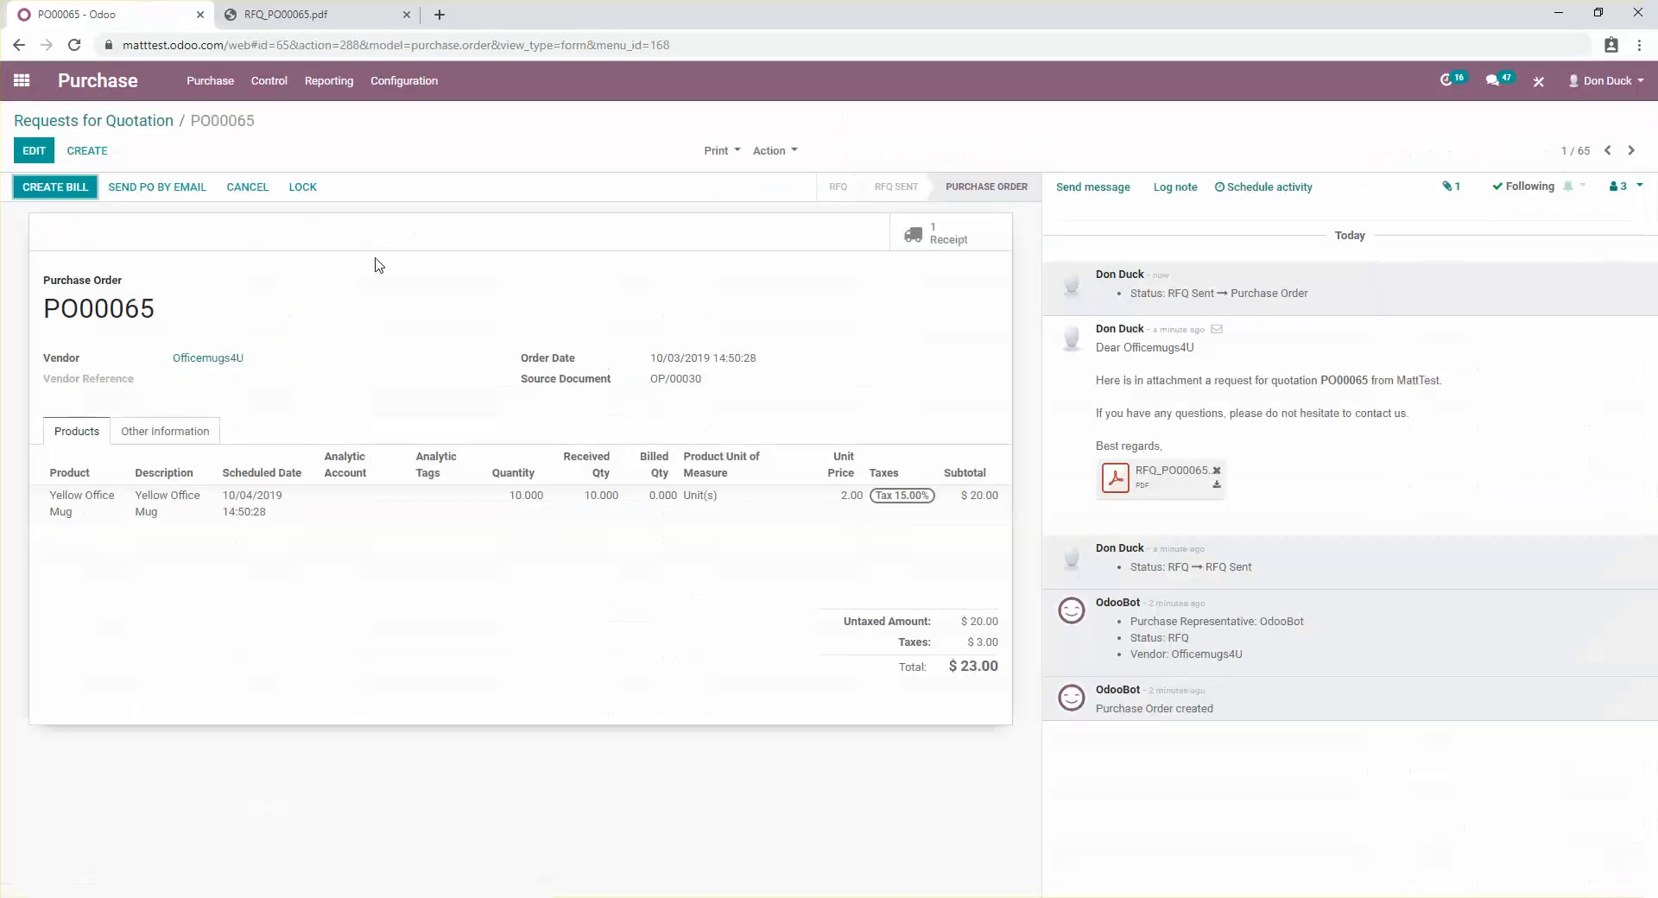
pyautogui.click(948, 238)
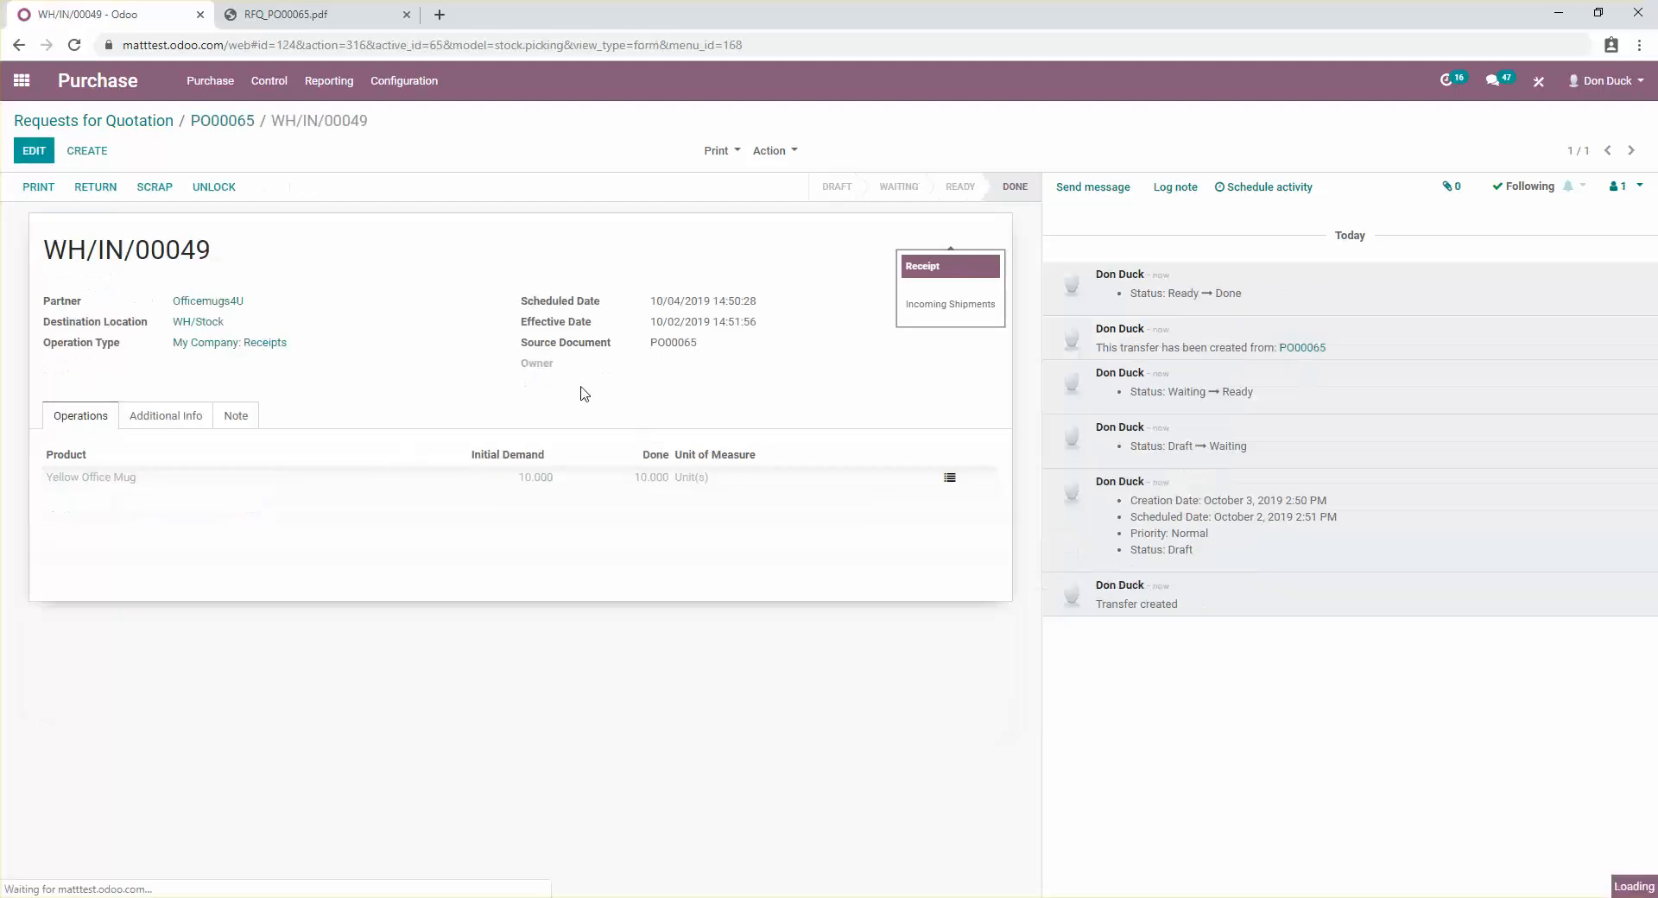
# - Return to the purchase order and open the Yellow Office Mug product from its order line to check its stock
pyautogui.click(212, 121)
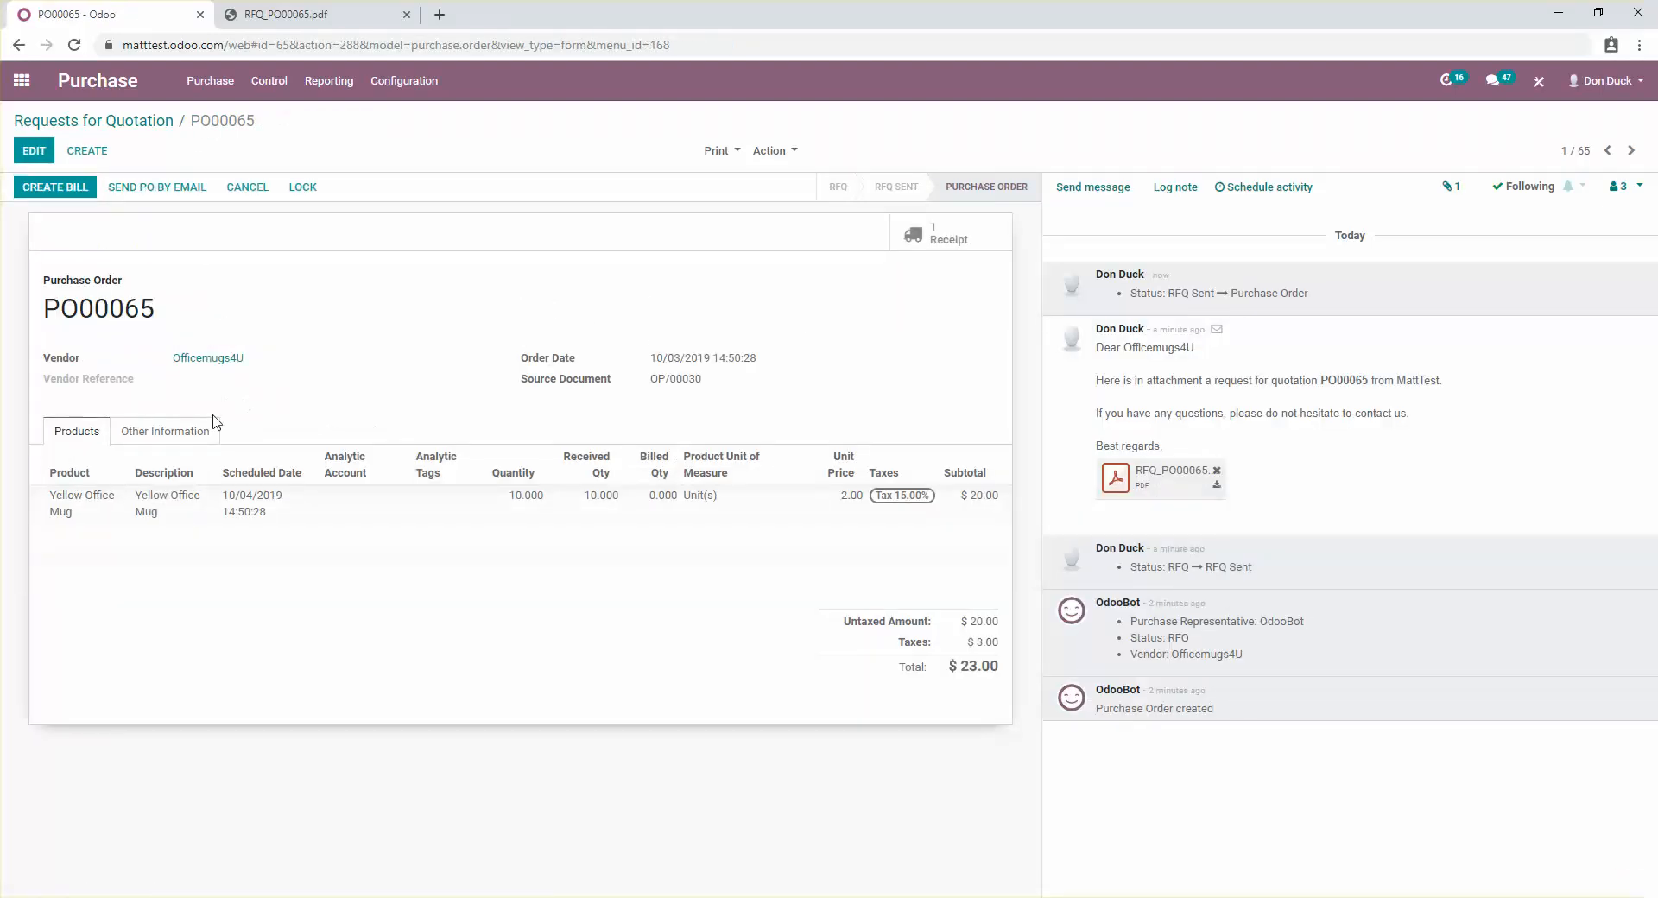
pyautogui.click(100, 512)
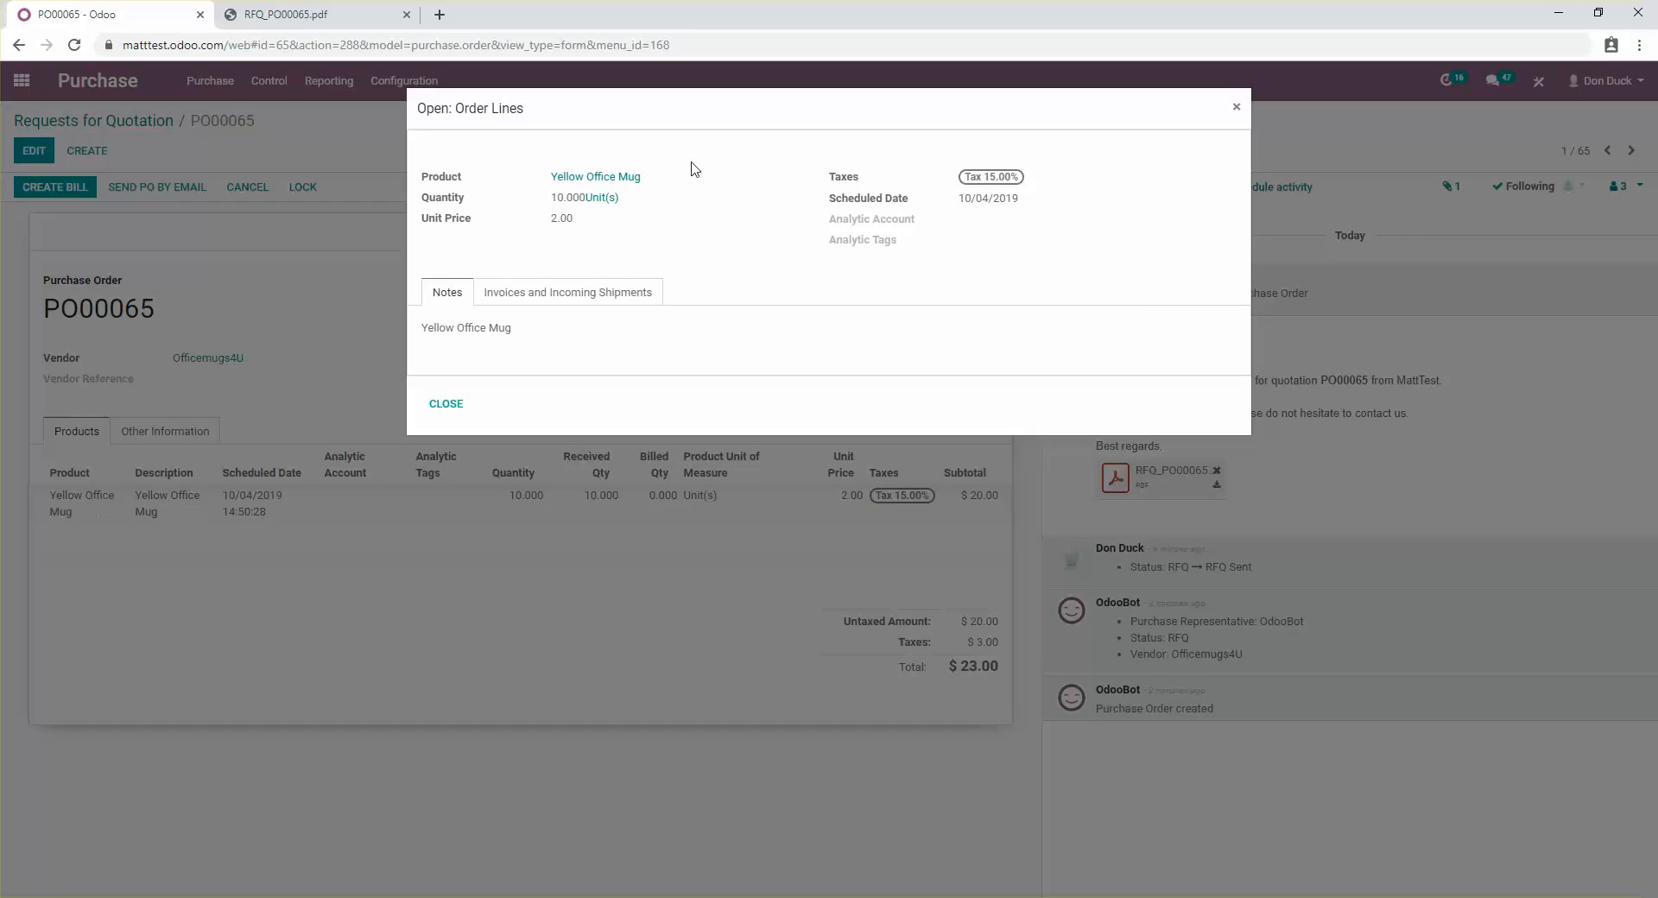
pyautogui.click(597, 178)
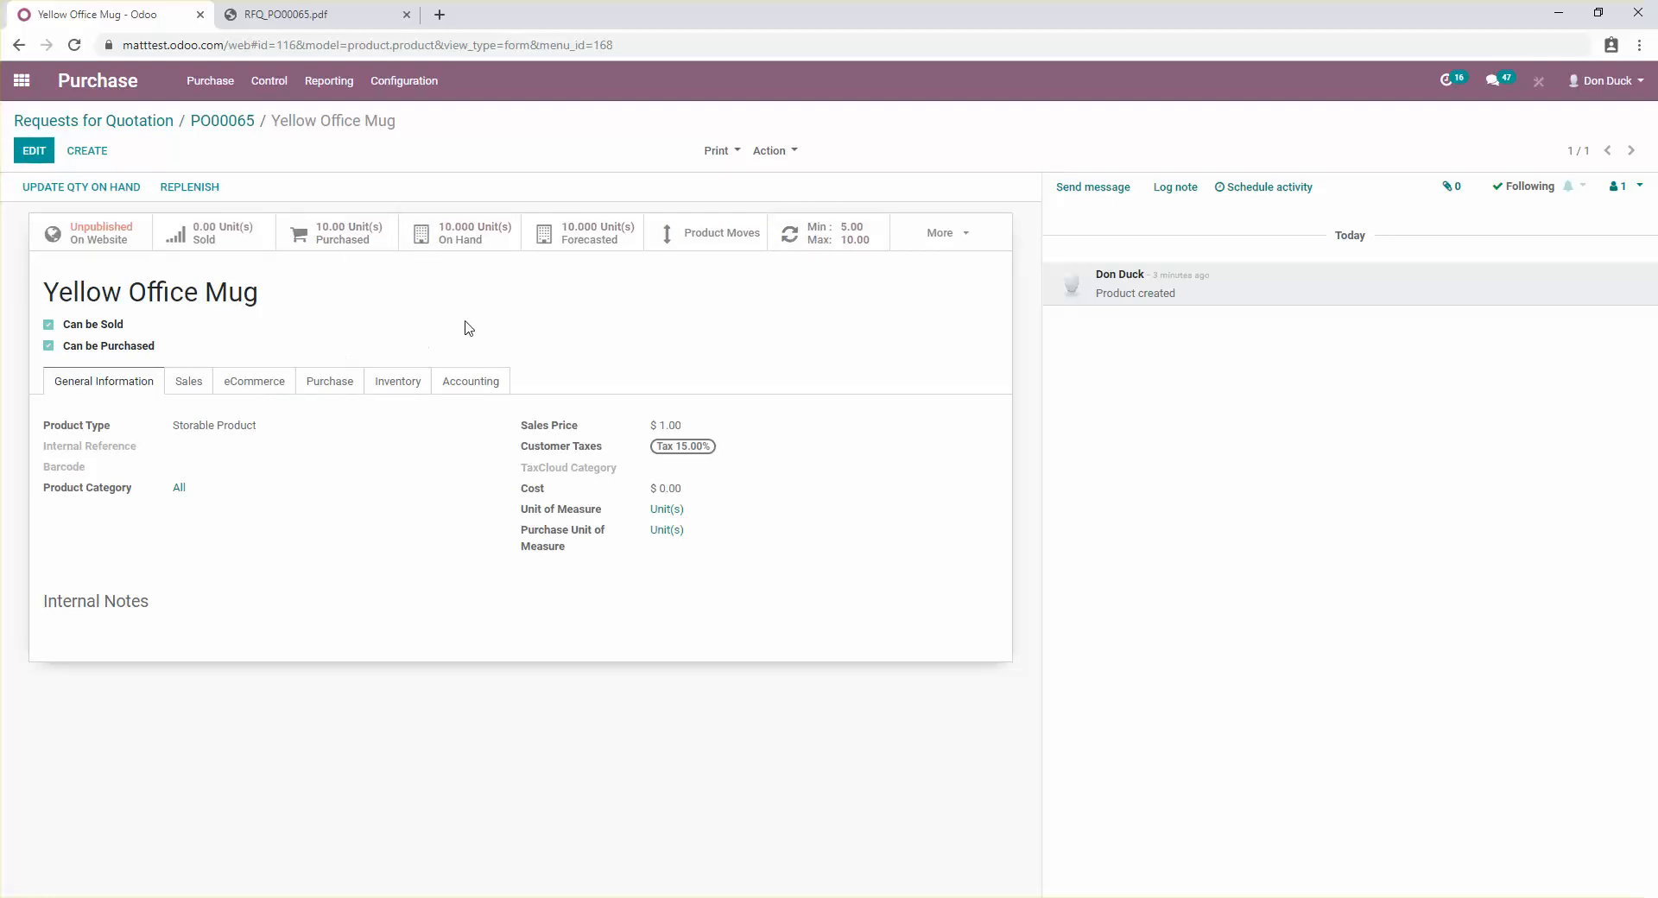
# - Switch to the Sales app and create a new quotation for the customer Brad Pitt
pyautogui.click(23, 93)
pyautogui.click(1023, 283)
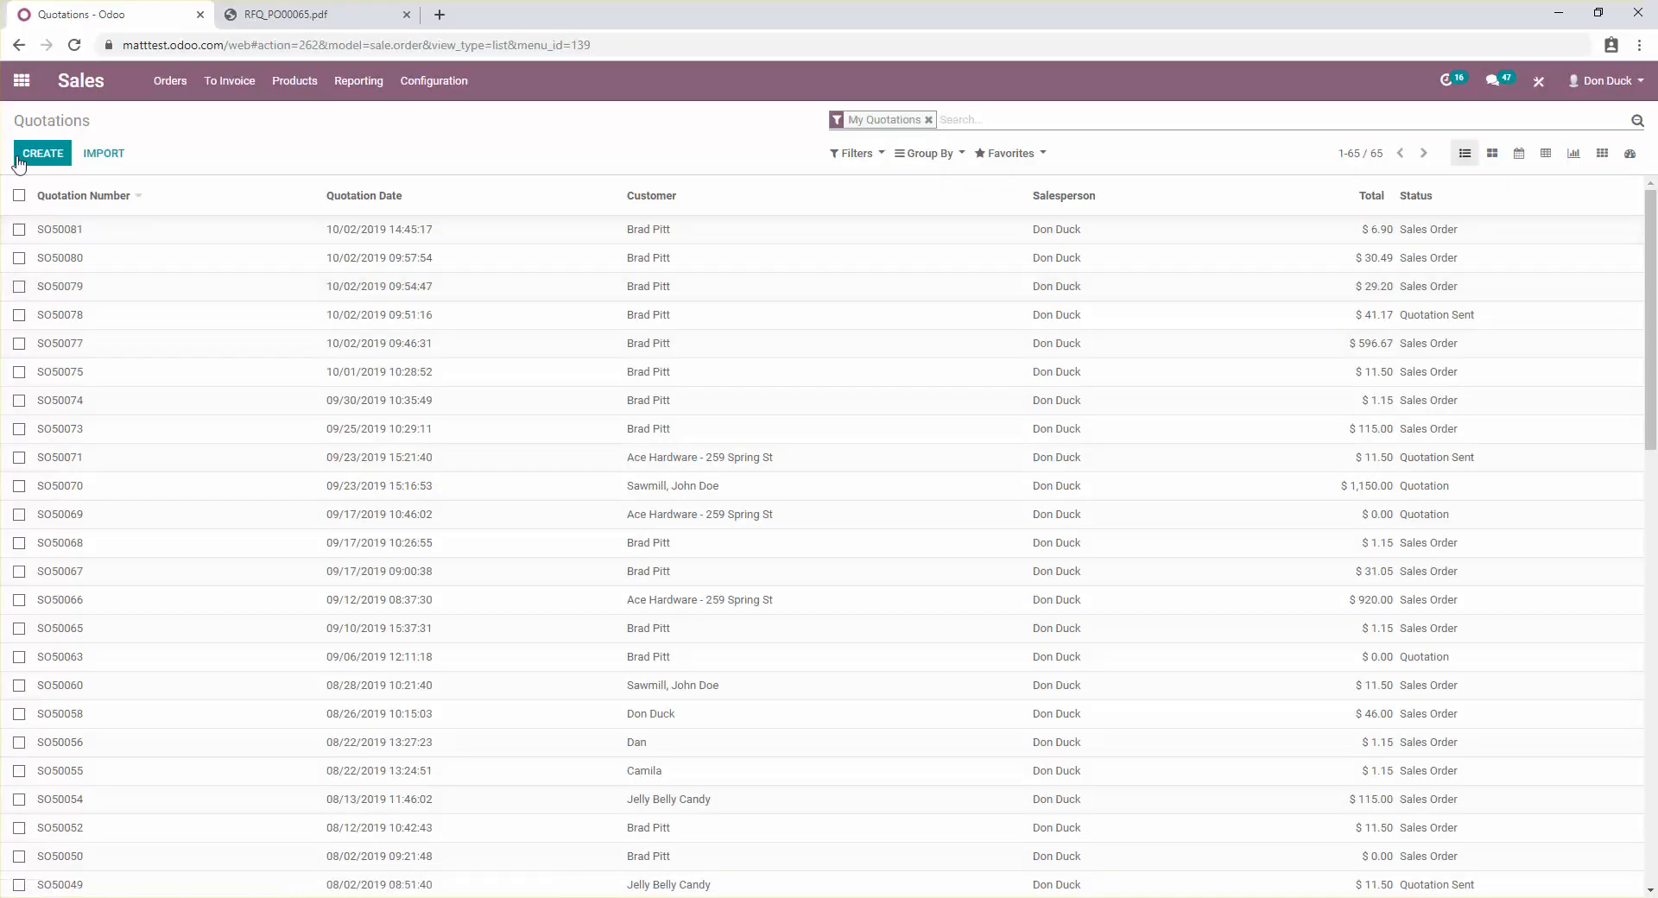
pyautogui.click(19, 155)
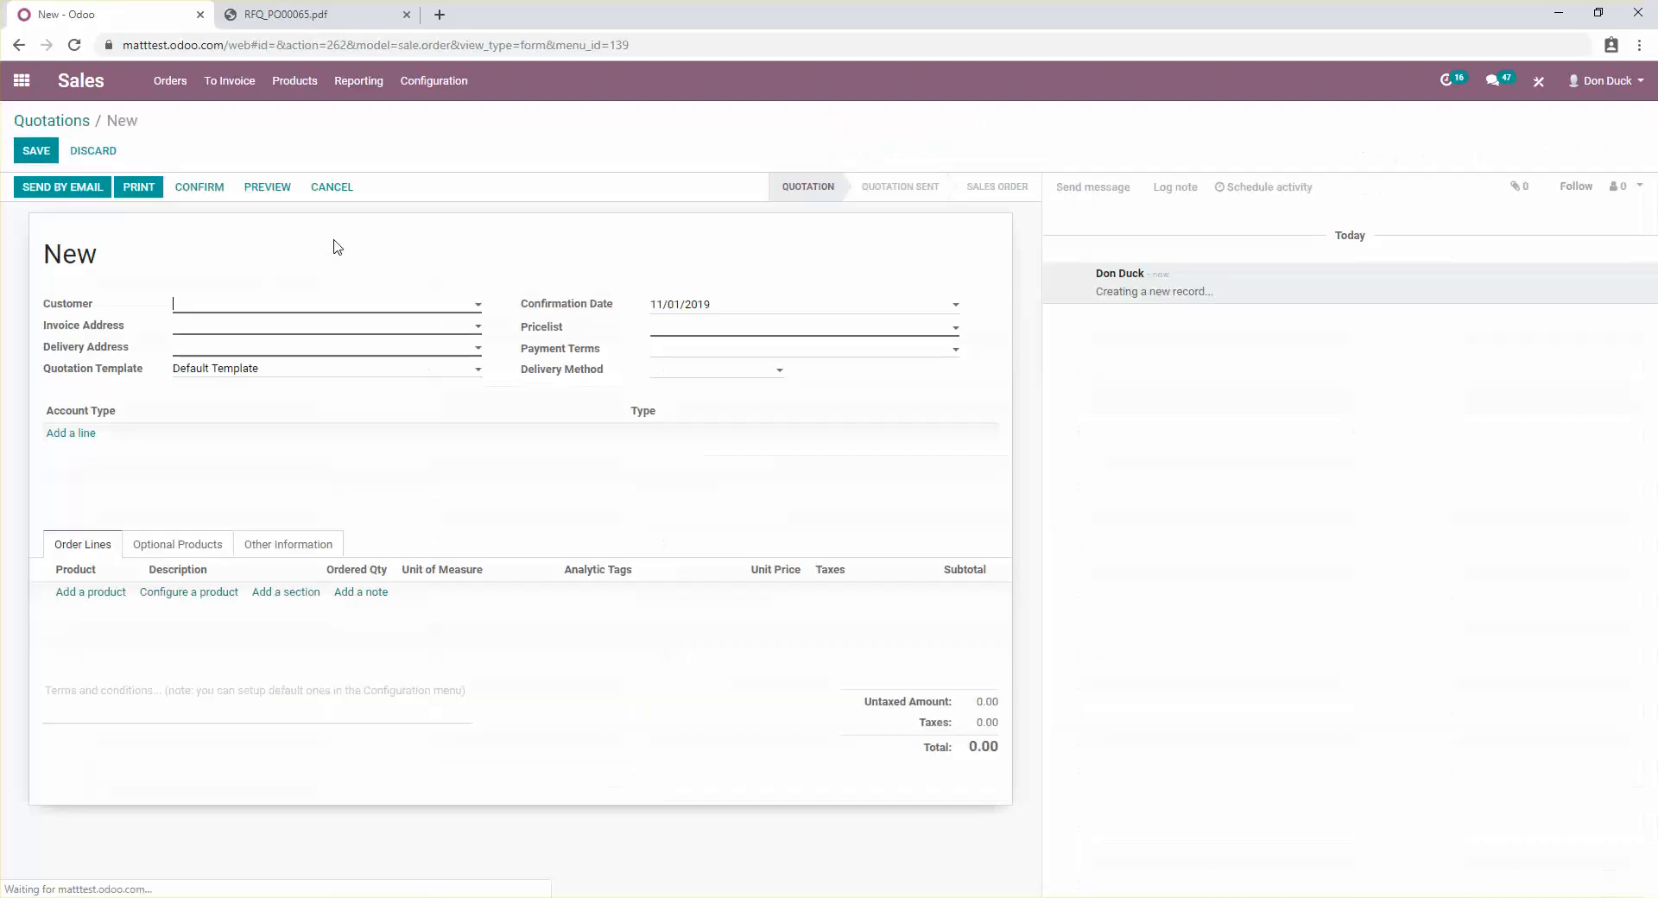
pyautogui.click(302, 309)
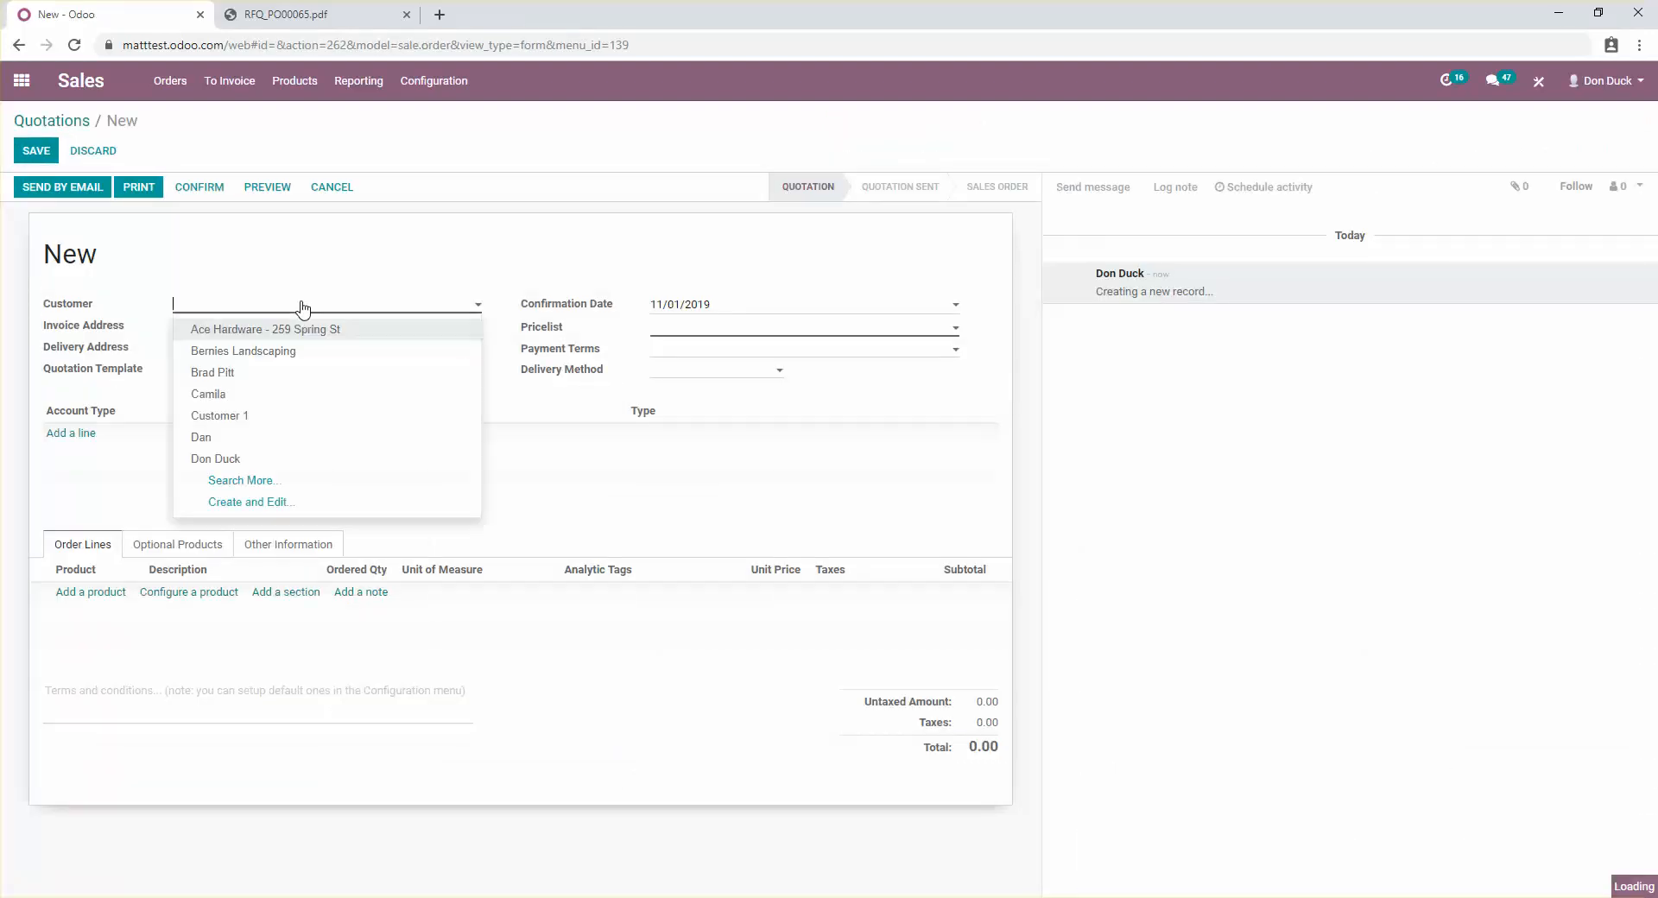
pyautogui.click(273, 373)
# - Add an order line for 6 units of Yellow Office Mug, save the quotation and confirm it as a sales order
pyautogui.click(97, 595)
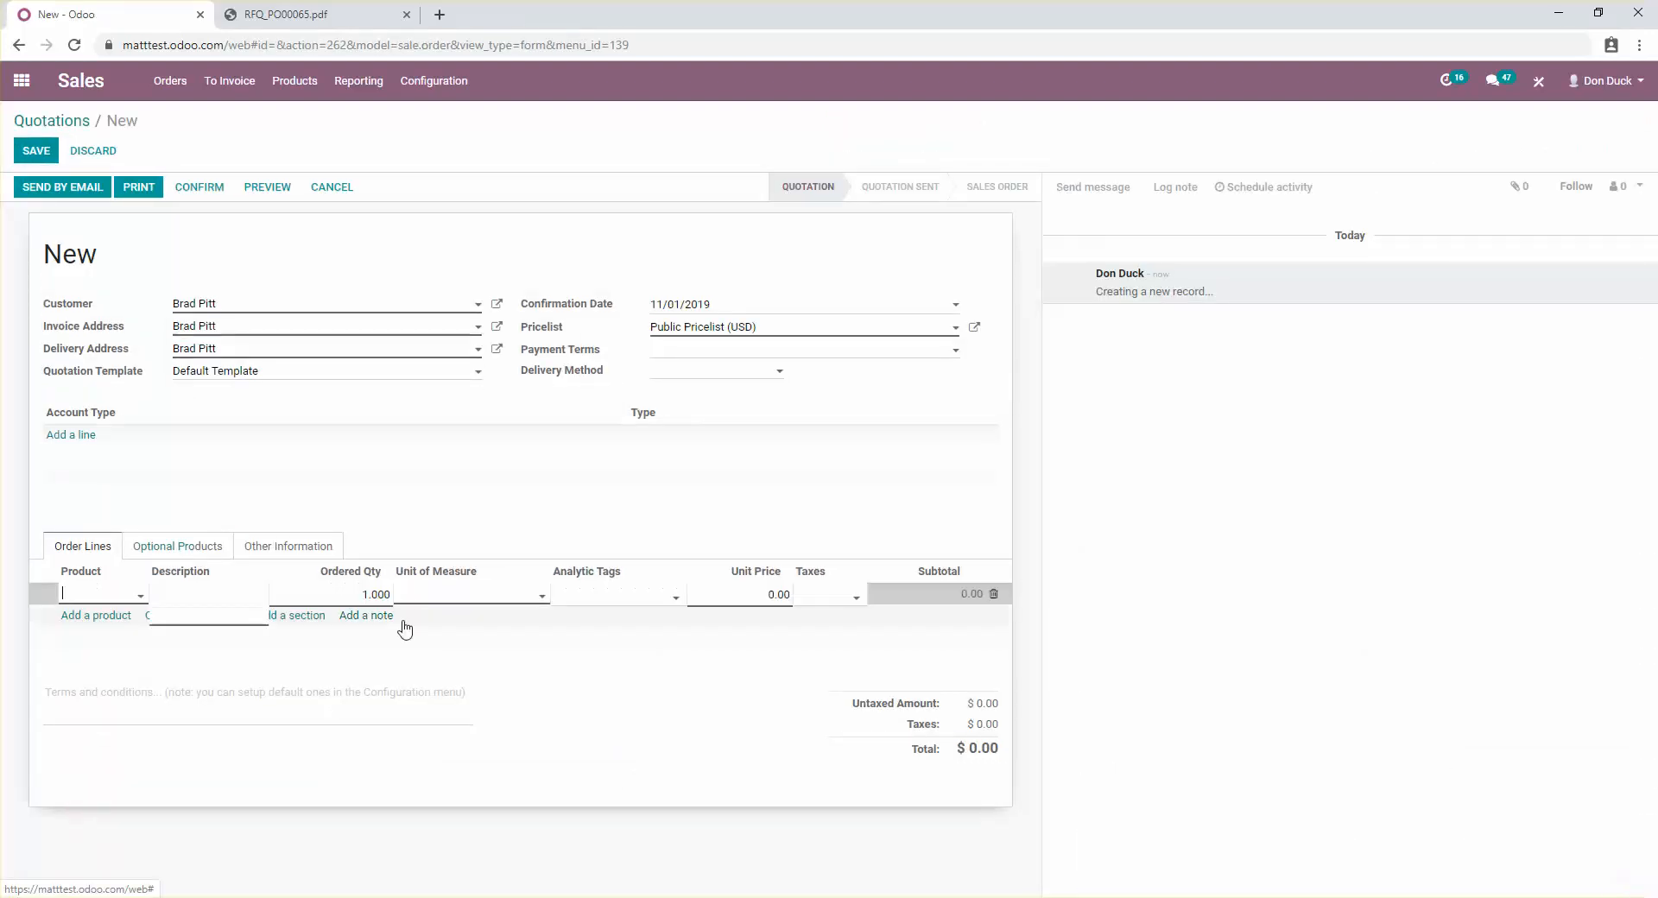
pyautogui.write('yello')
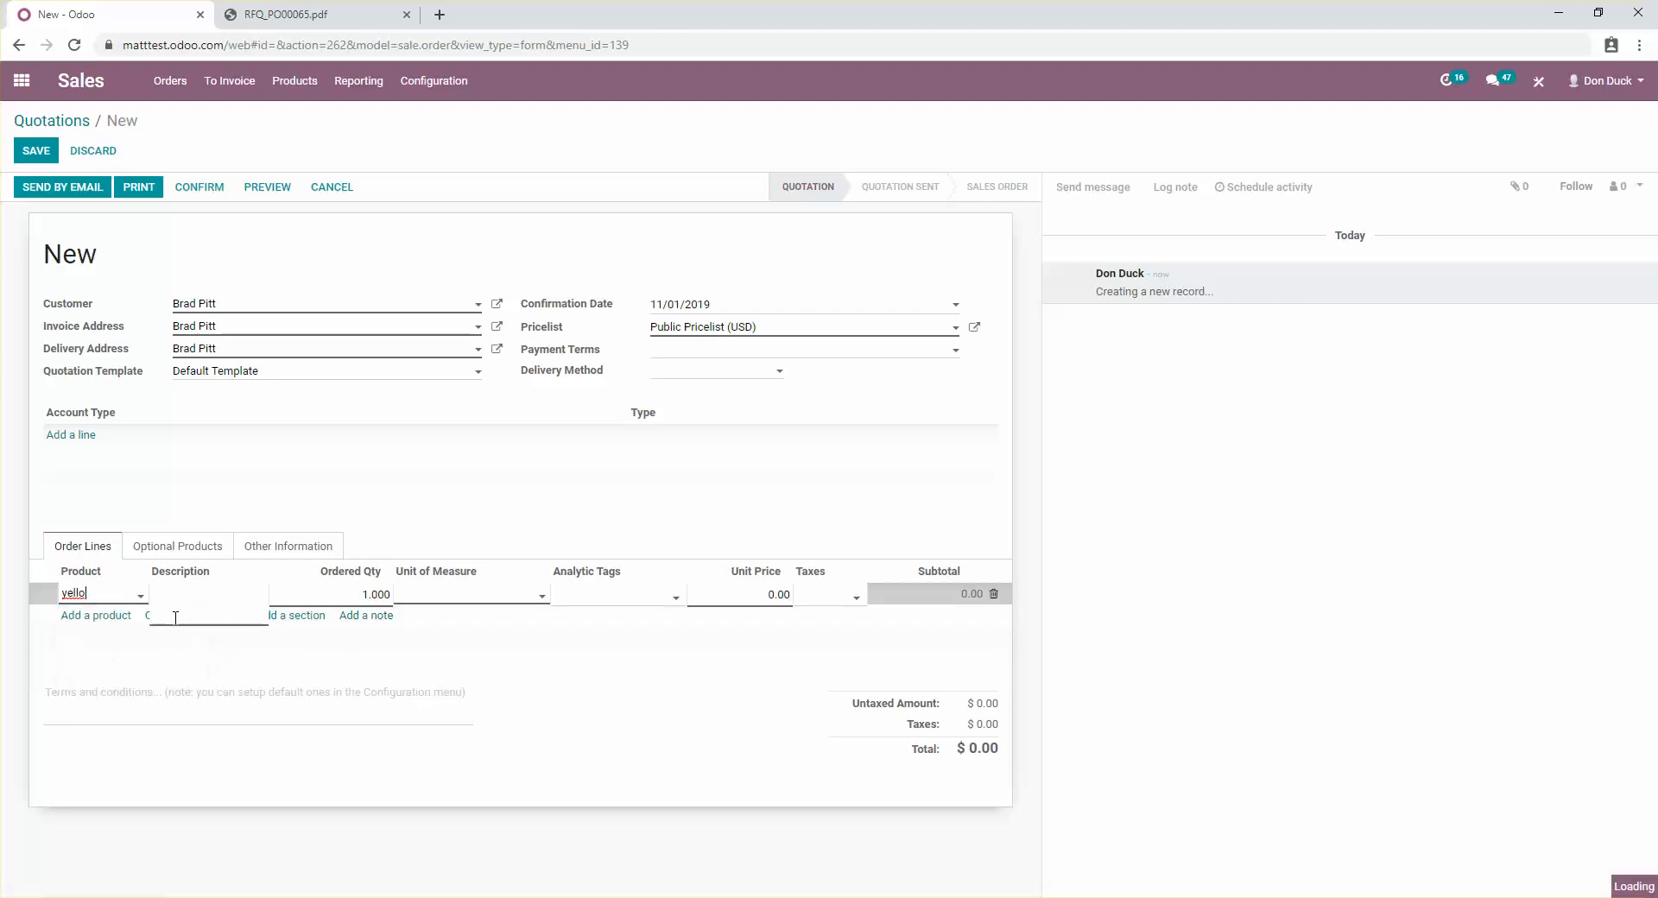
pyautogui.press('Return')
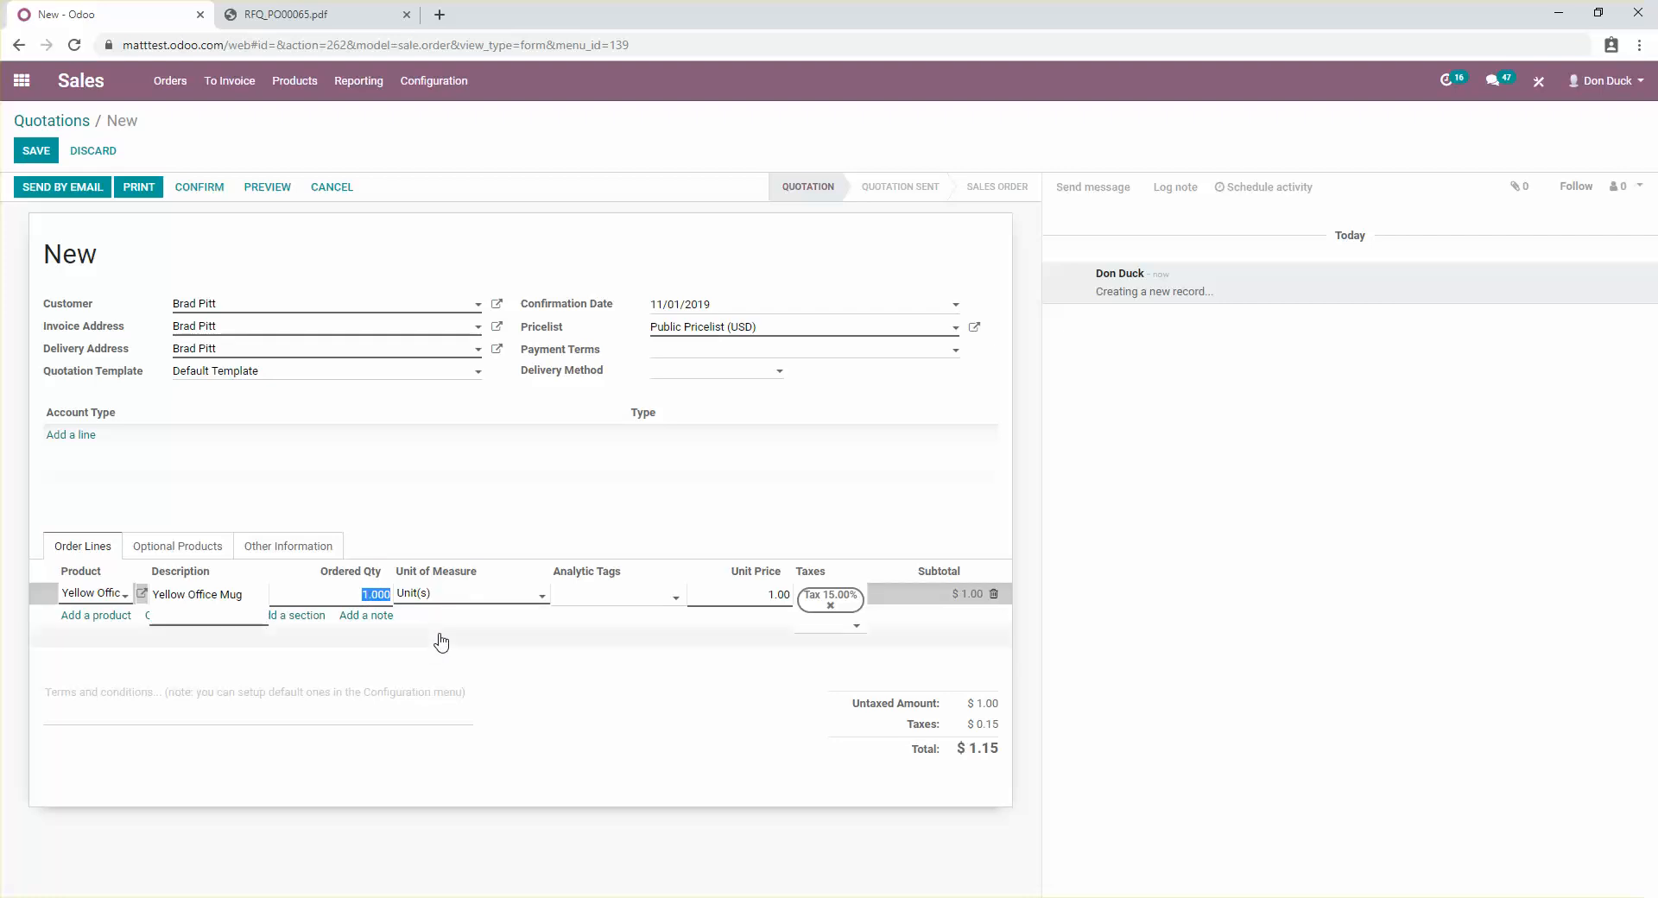
pyautogui.write('6')
pyautogui.click(31, 462)
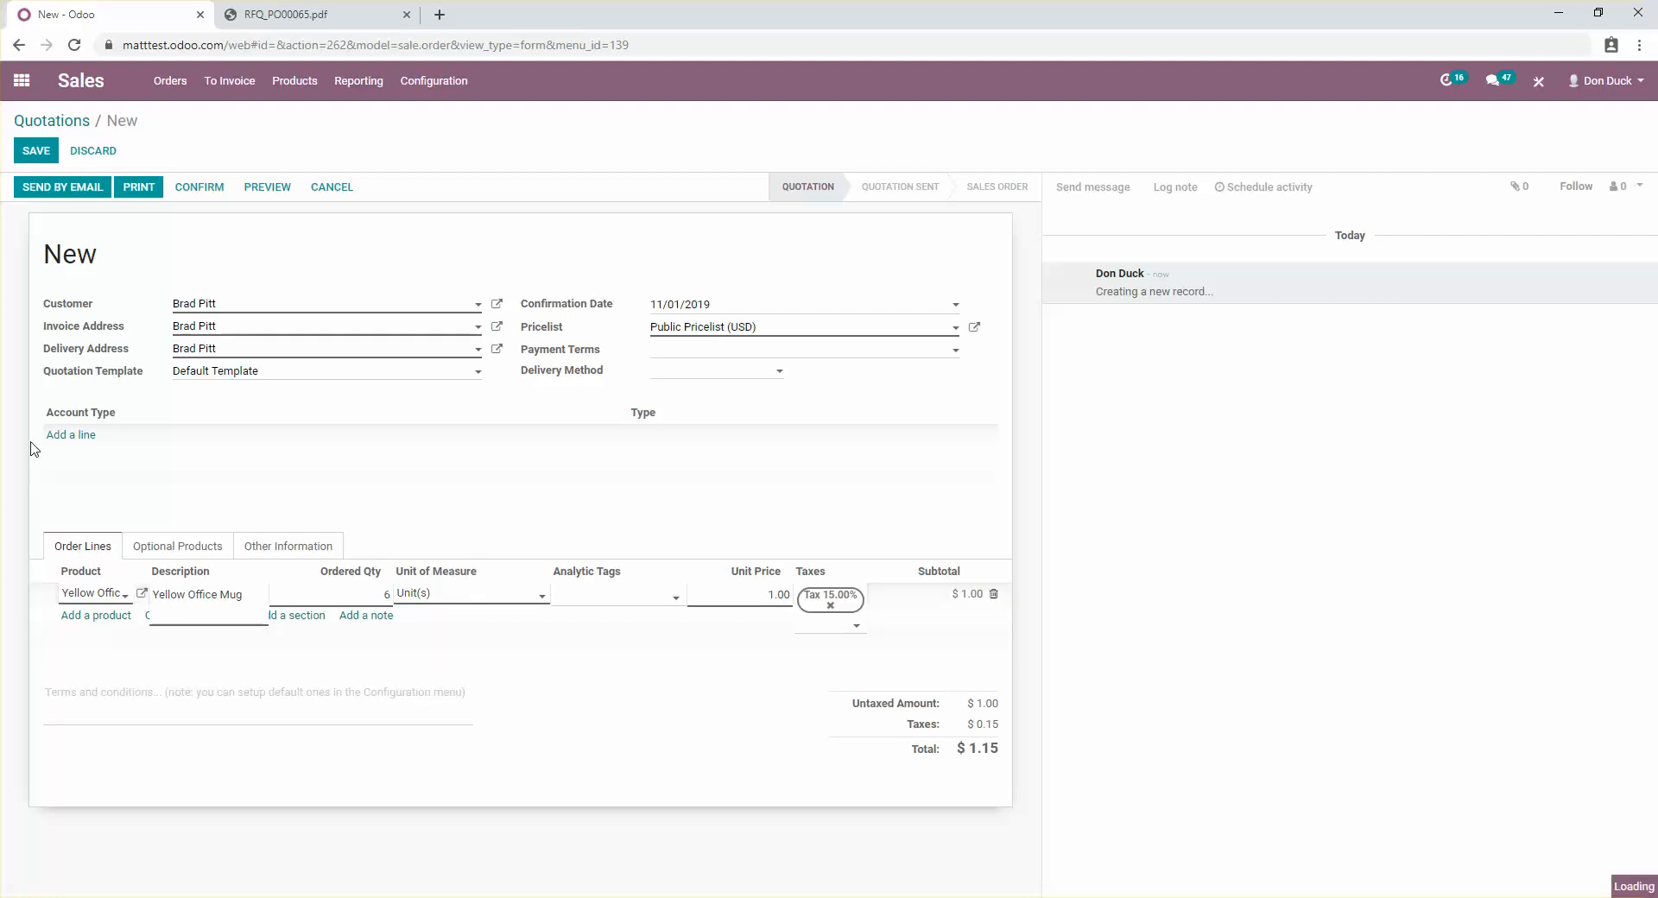
pyautogui.click(39, 153)
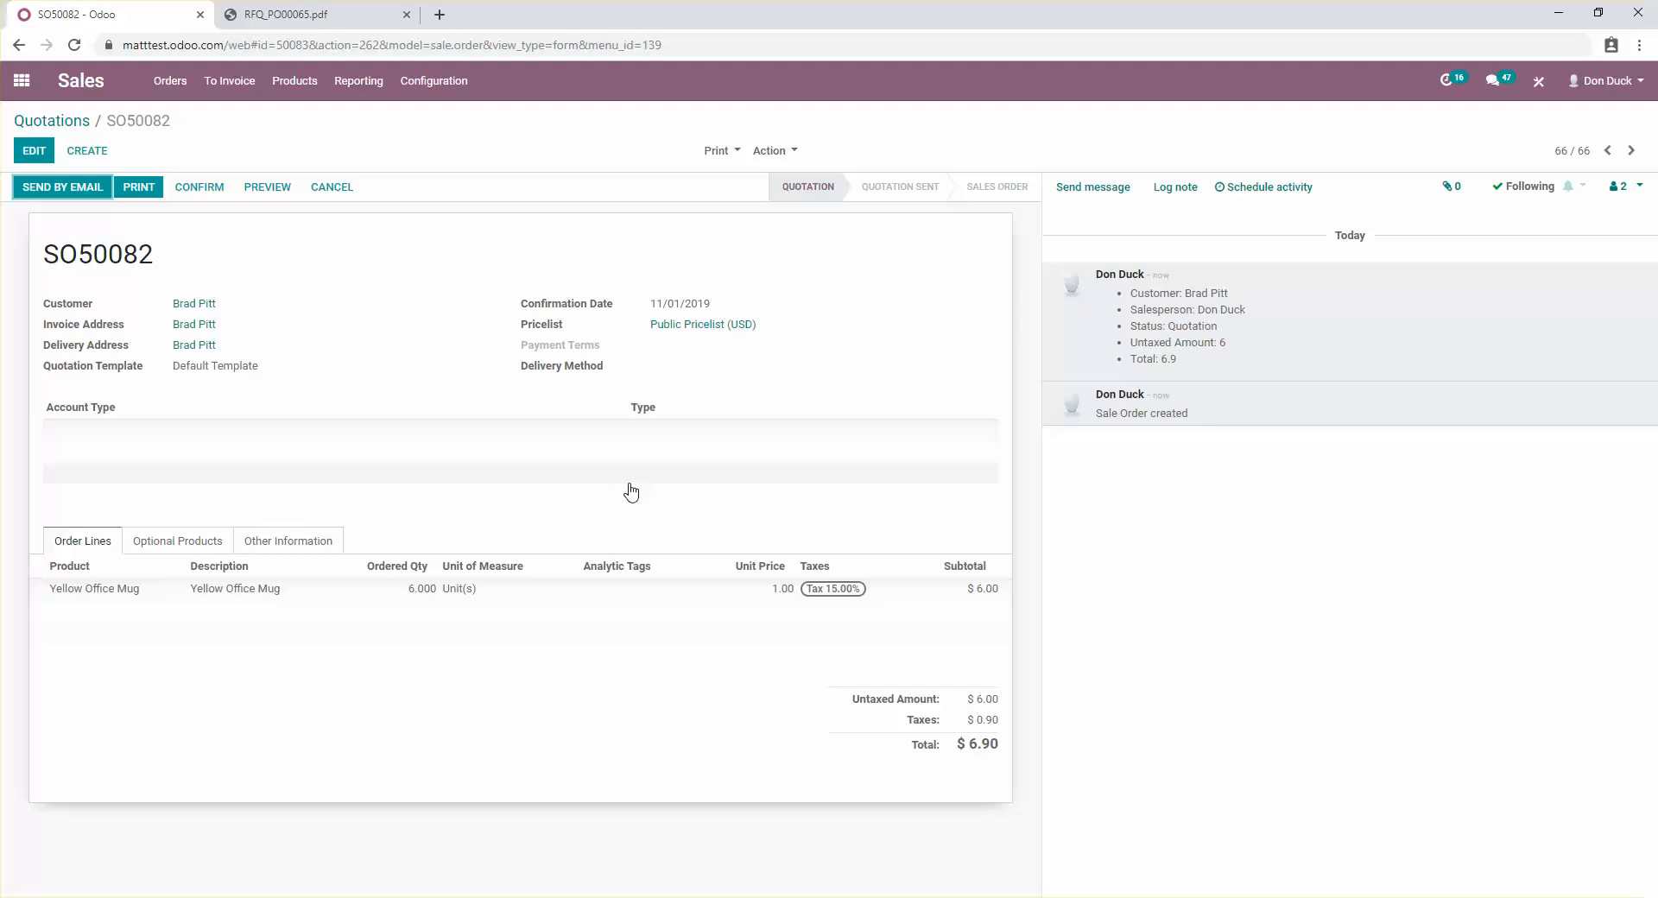
pyautogui.click(69, 188)
pyautogui.click(215, 189)
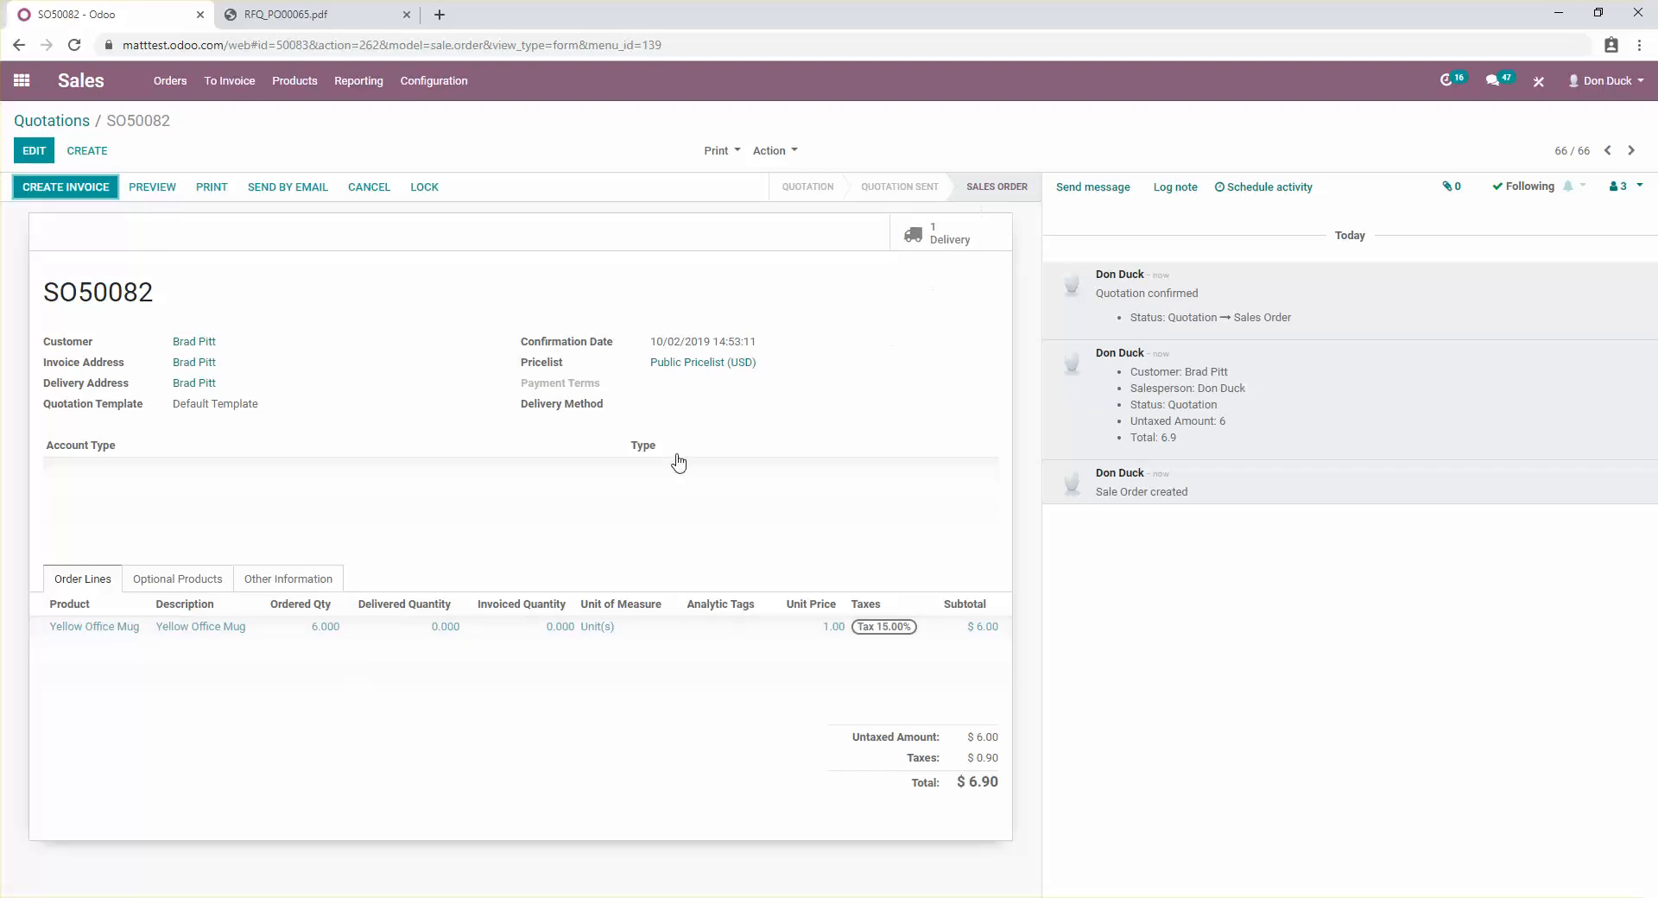
# - Look at the operations overview in the Inventory app, and reopen the newest sales order in the Sales app
pyautogui.click(22, 80)
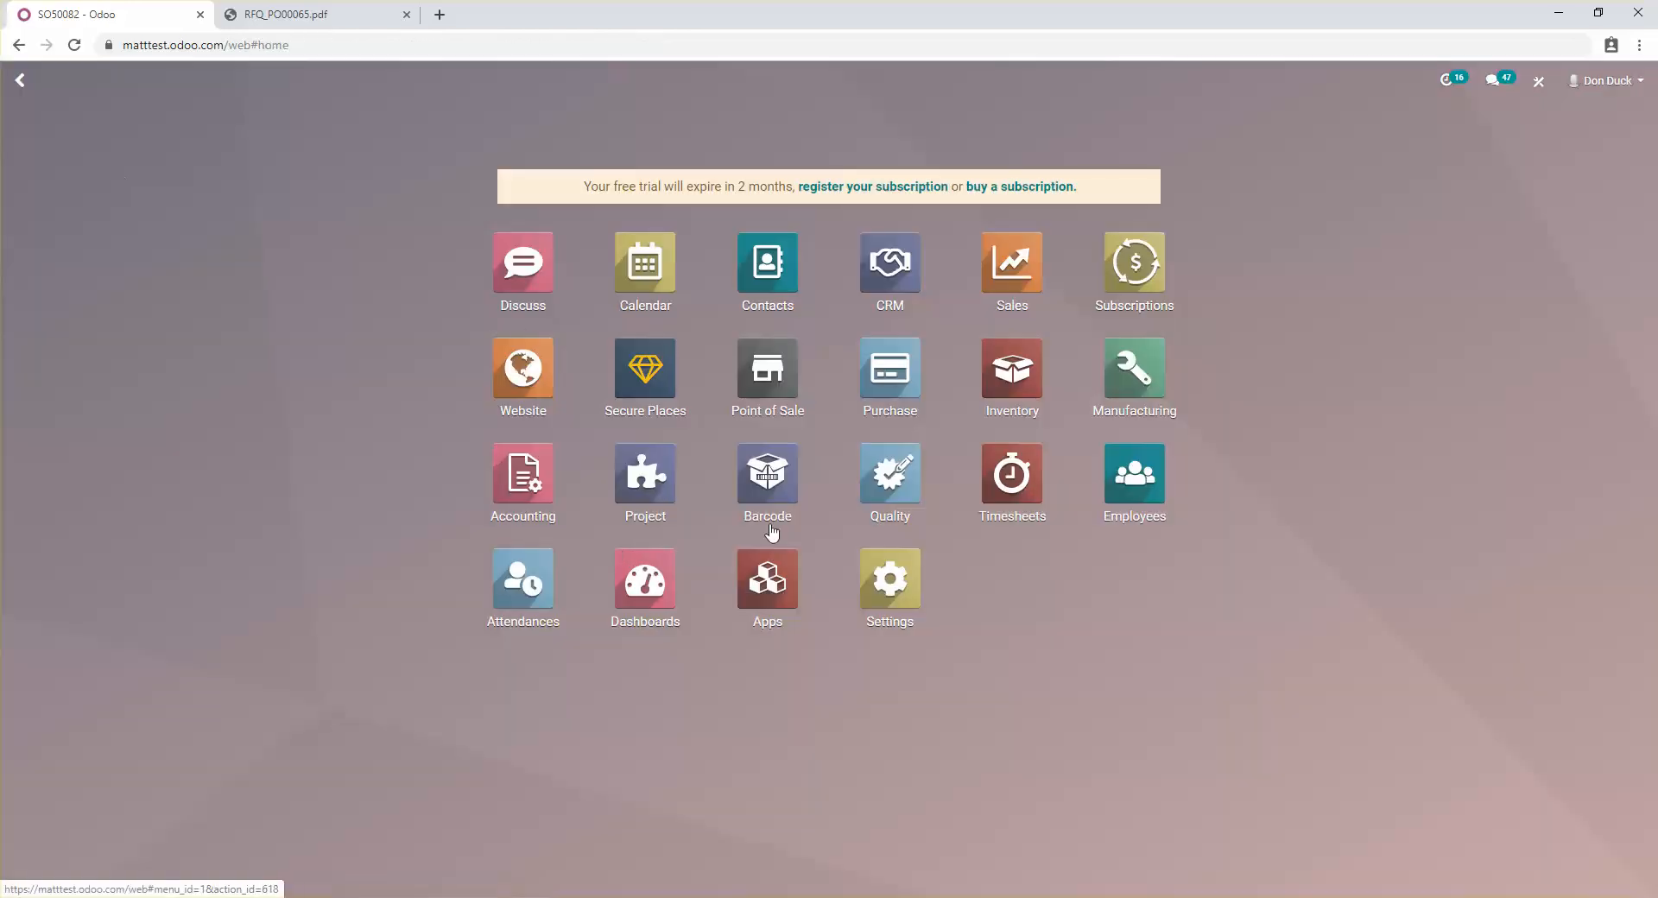
pyautogui.click(1011, 376)
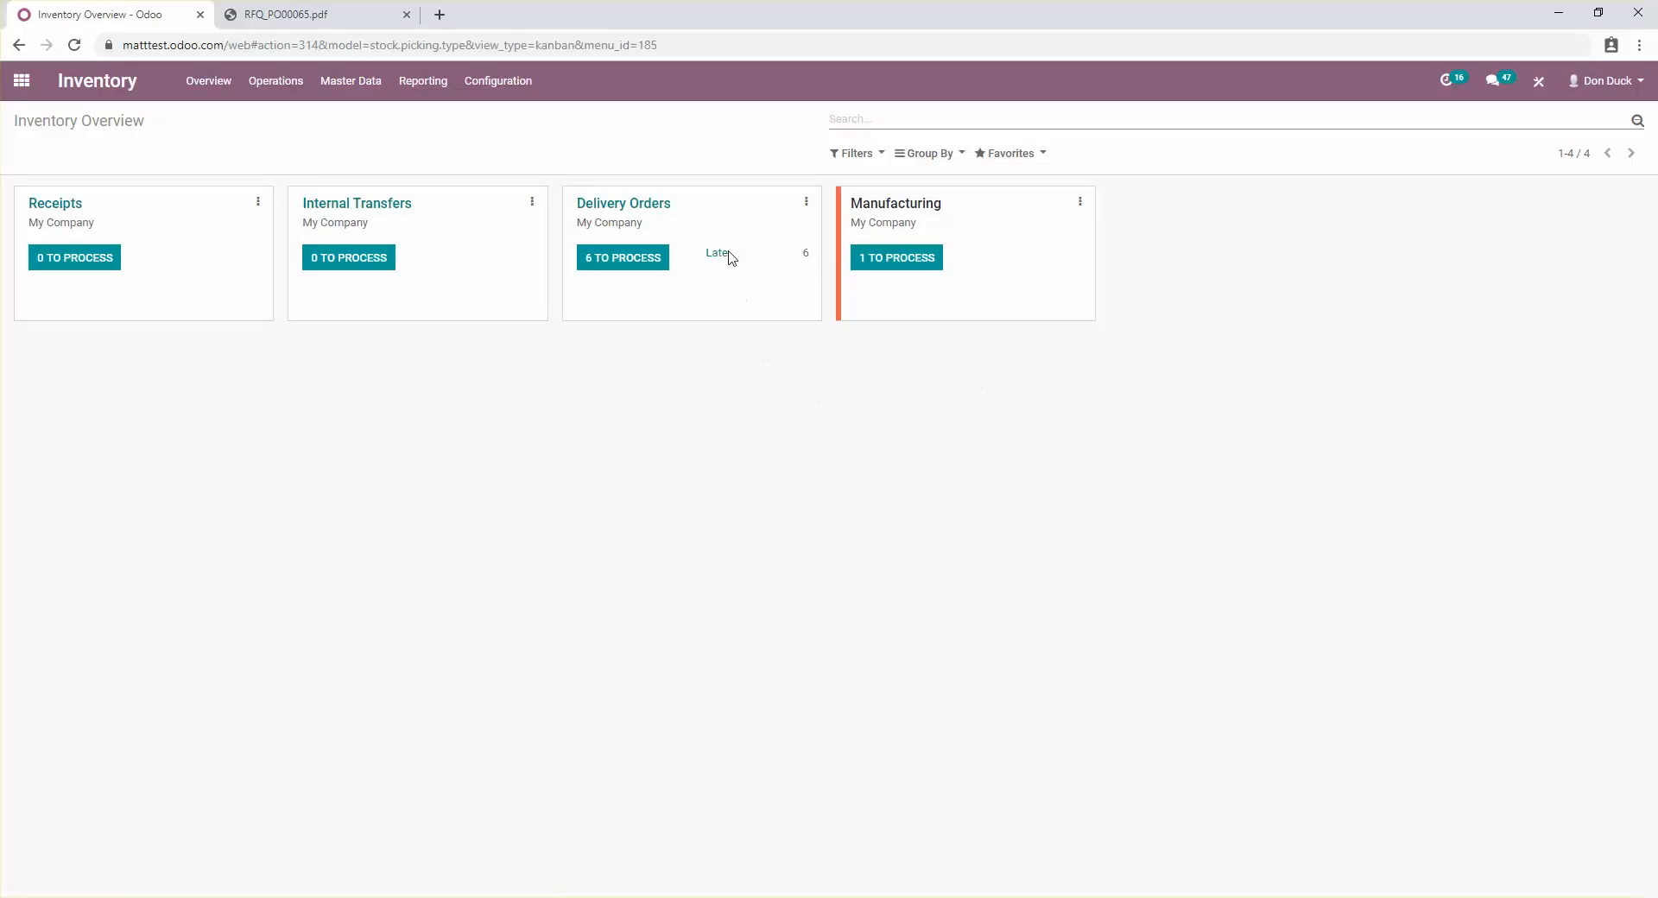
pyautogui.click(7, 94)
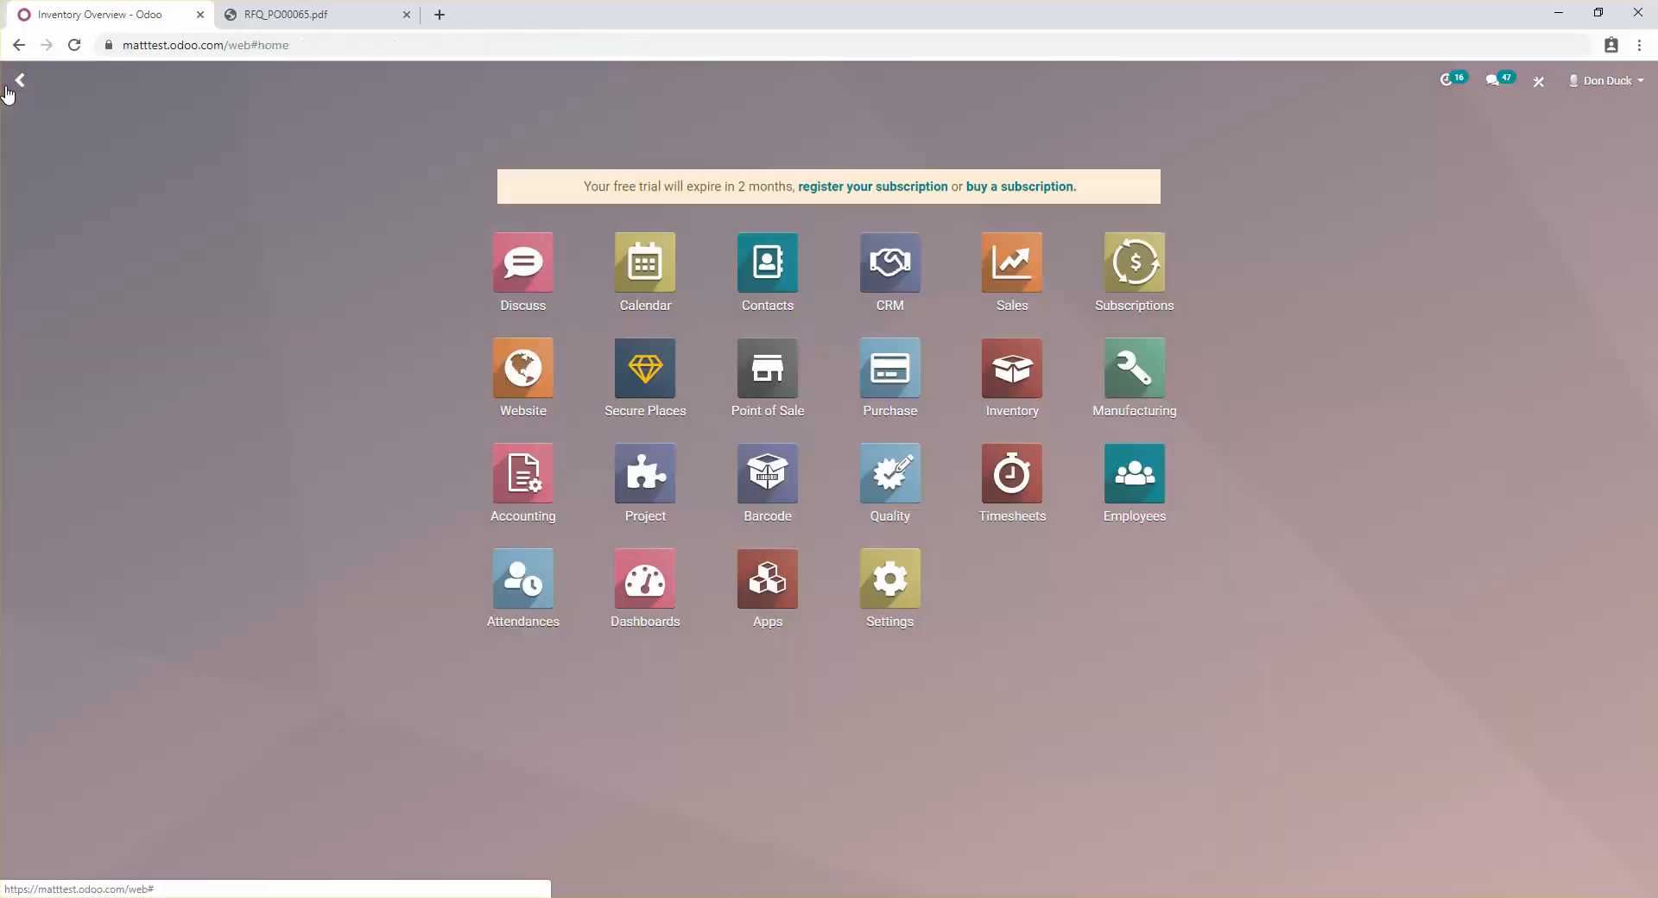
pyautogui.click(1026, 276)
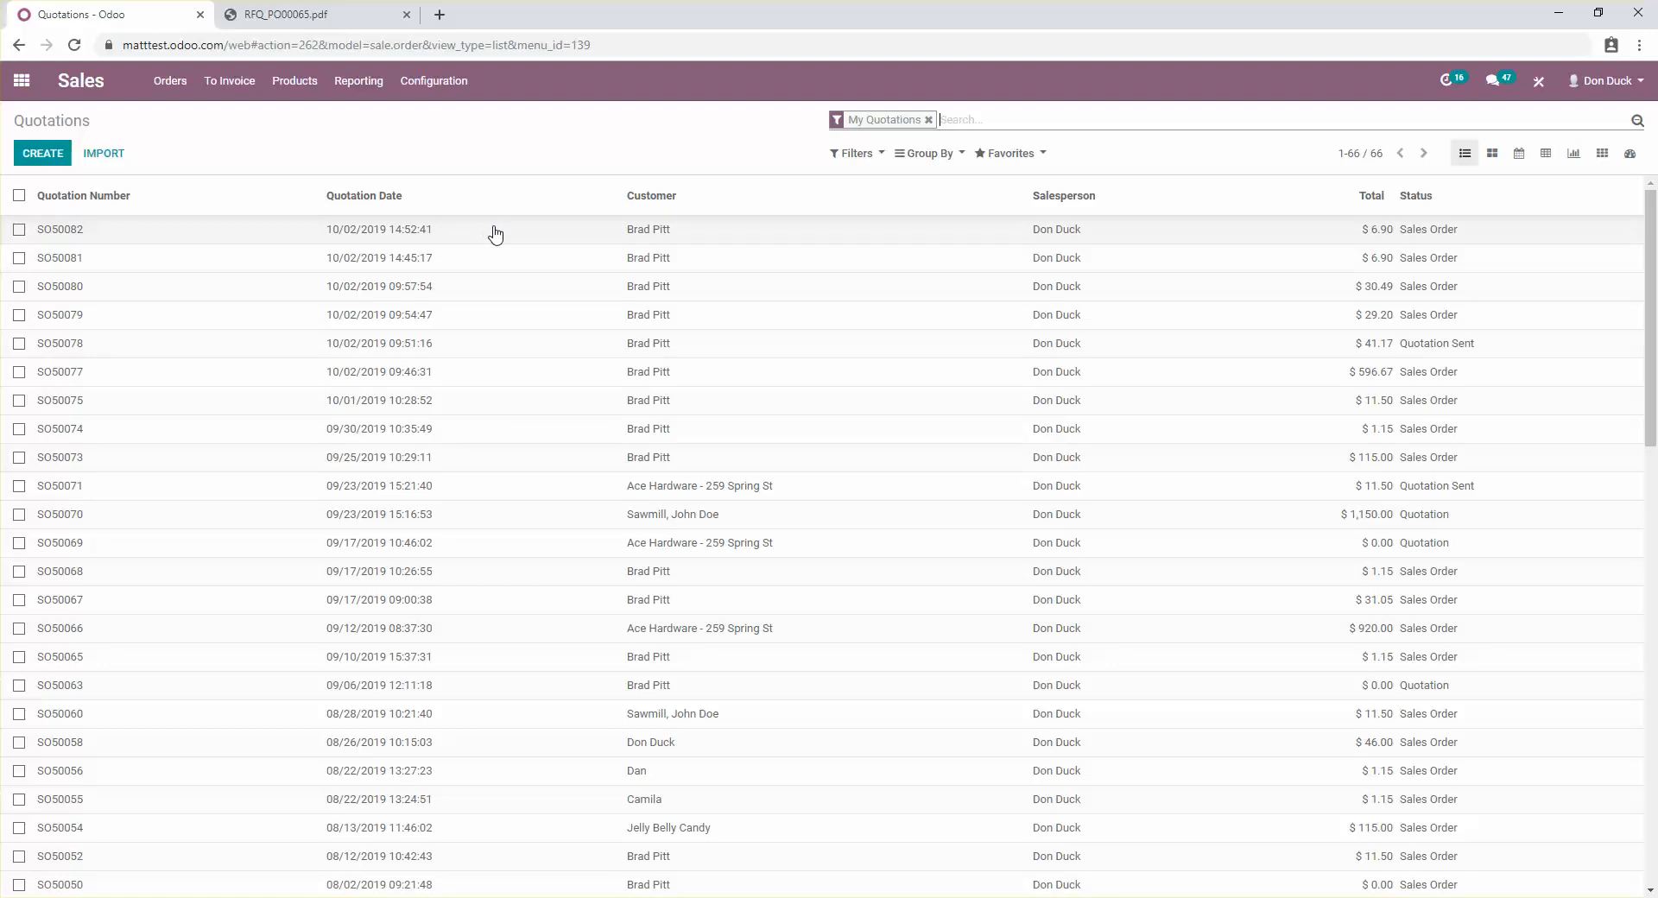
pyautogui.click(495, 233)
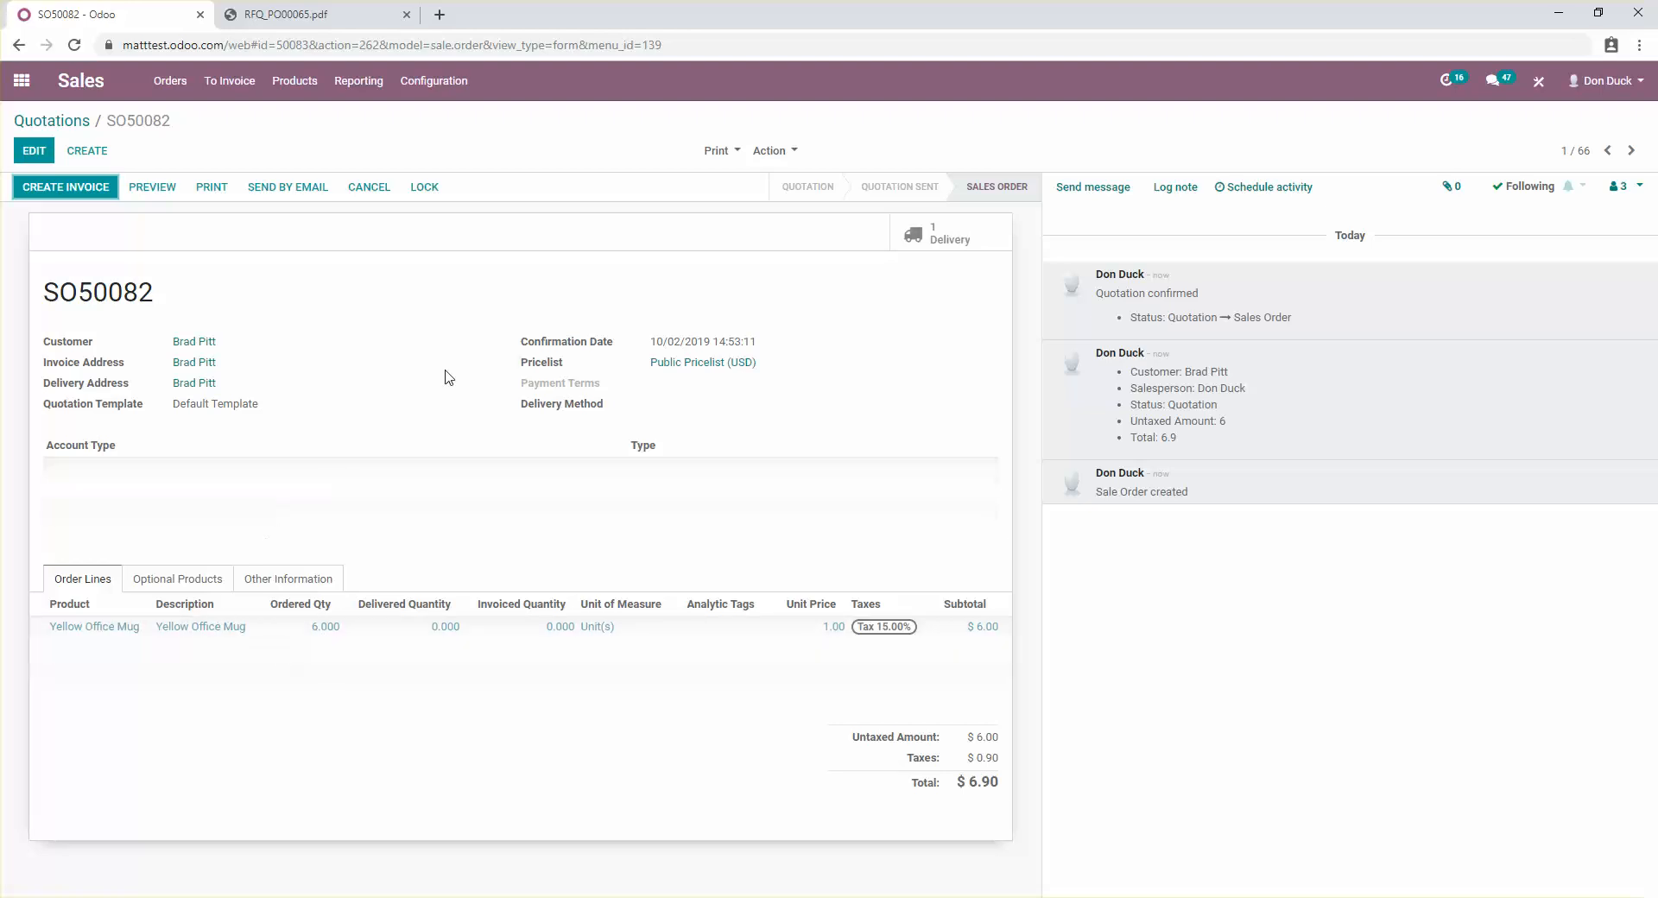
# - Switch to the Inventory app and run the scheduler to trigger the reordering rules for the sold mugs
pyautogui.click(22, 82)
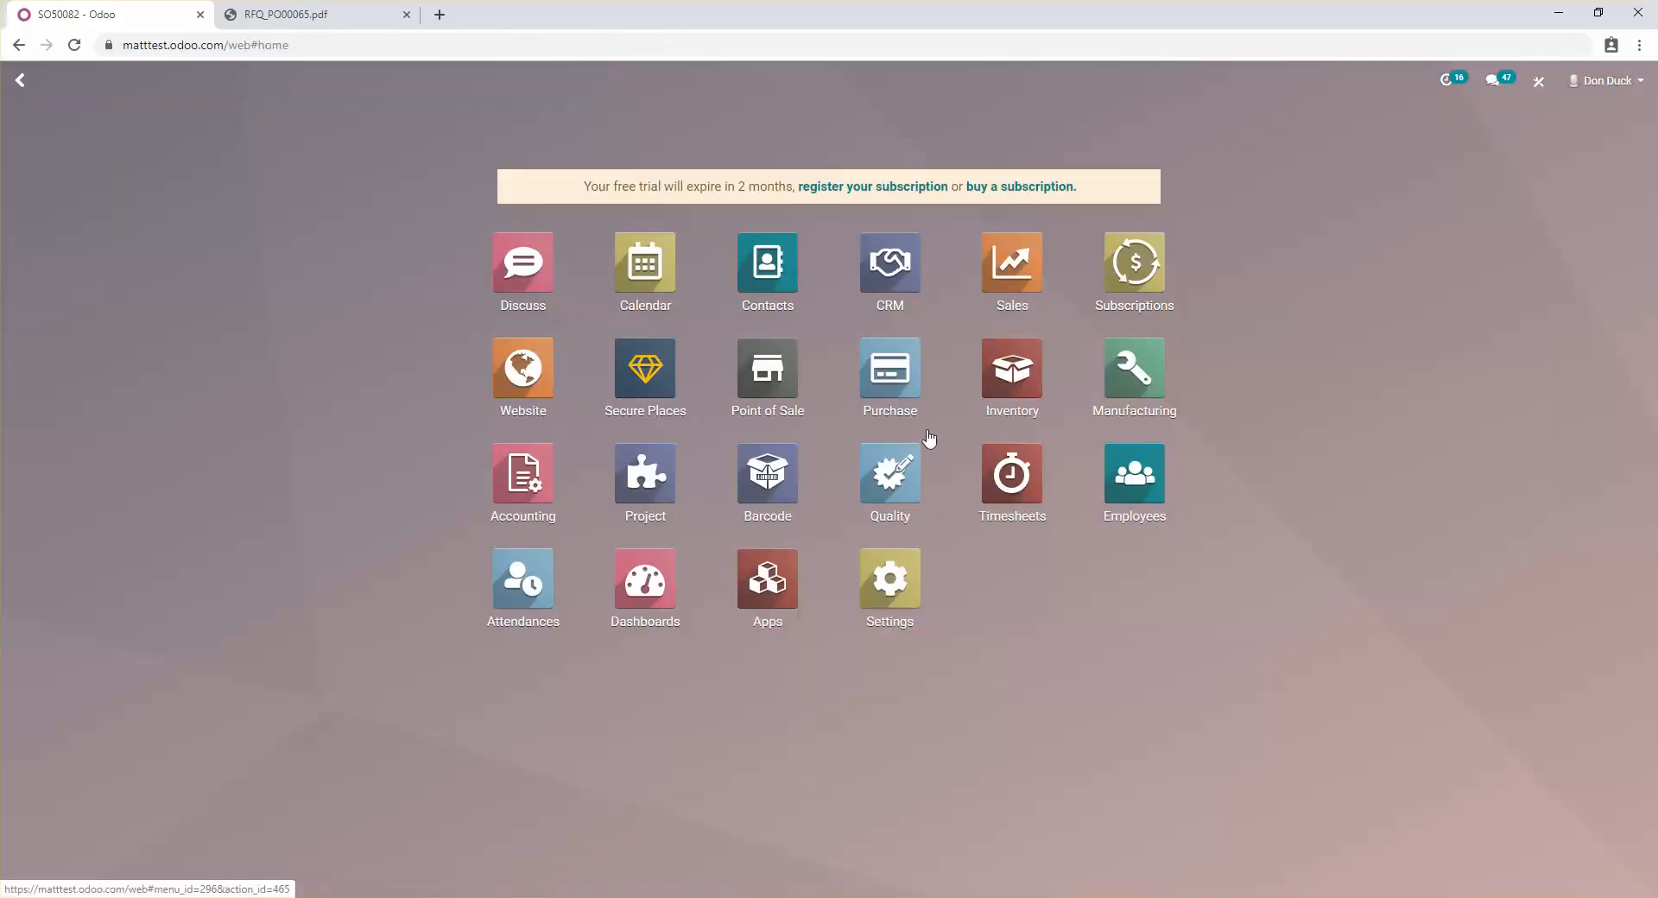
pyautogui.click(1017, 389)
pyautogui.click(279, 87)
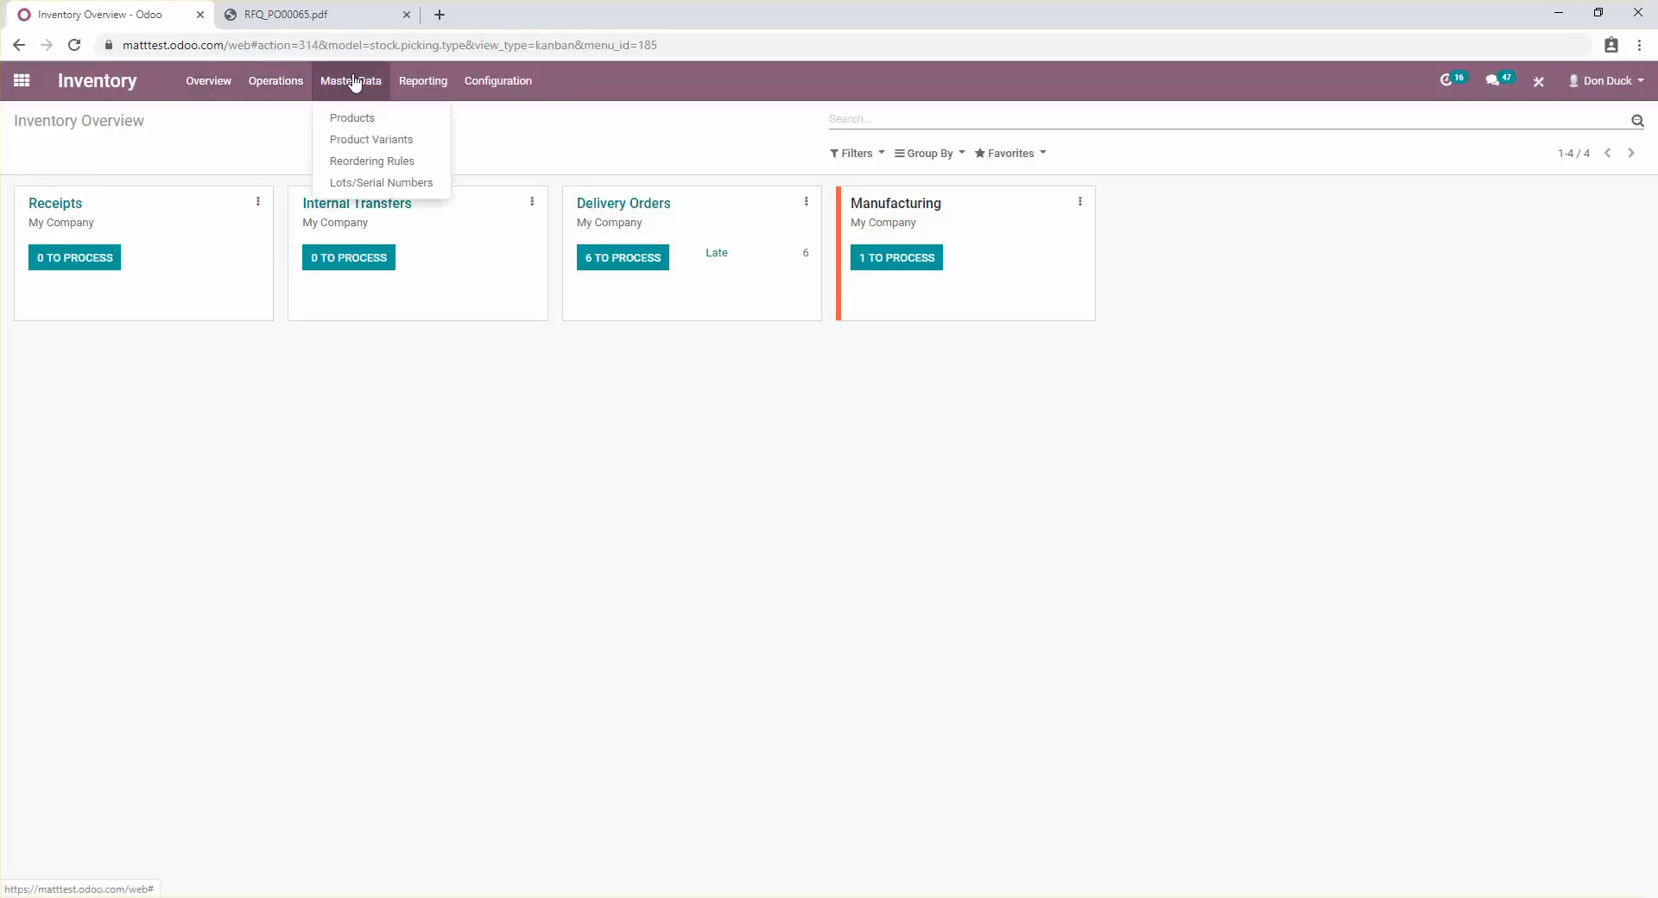
pyautogui.moveTo(295, 81)
pyautogui.click(315, 179)
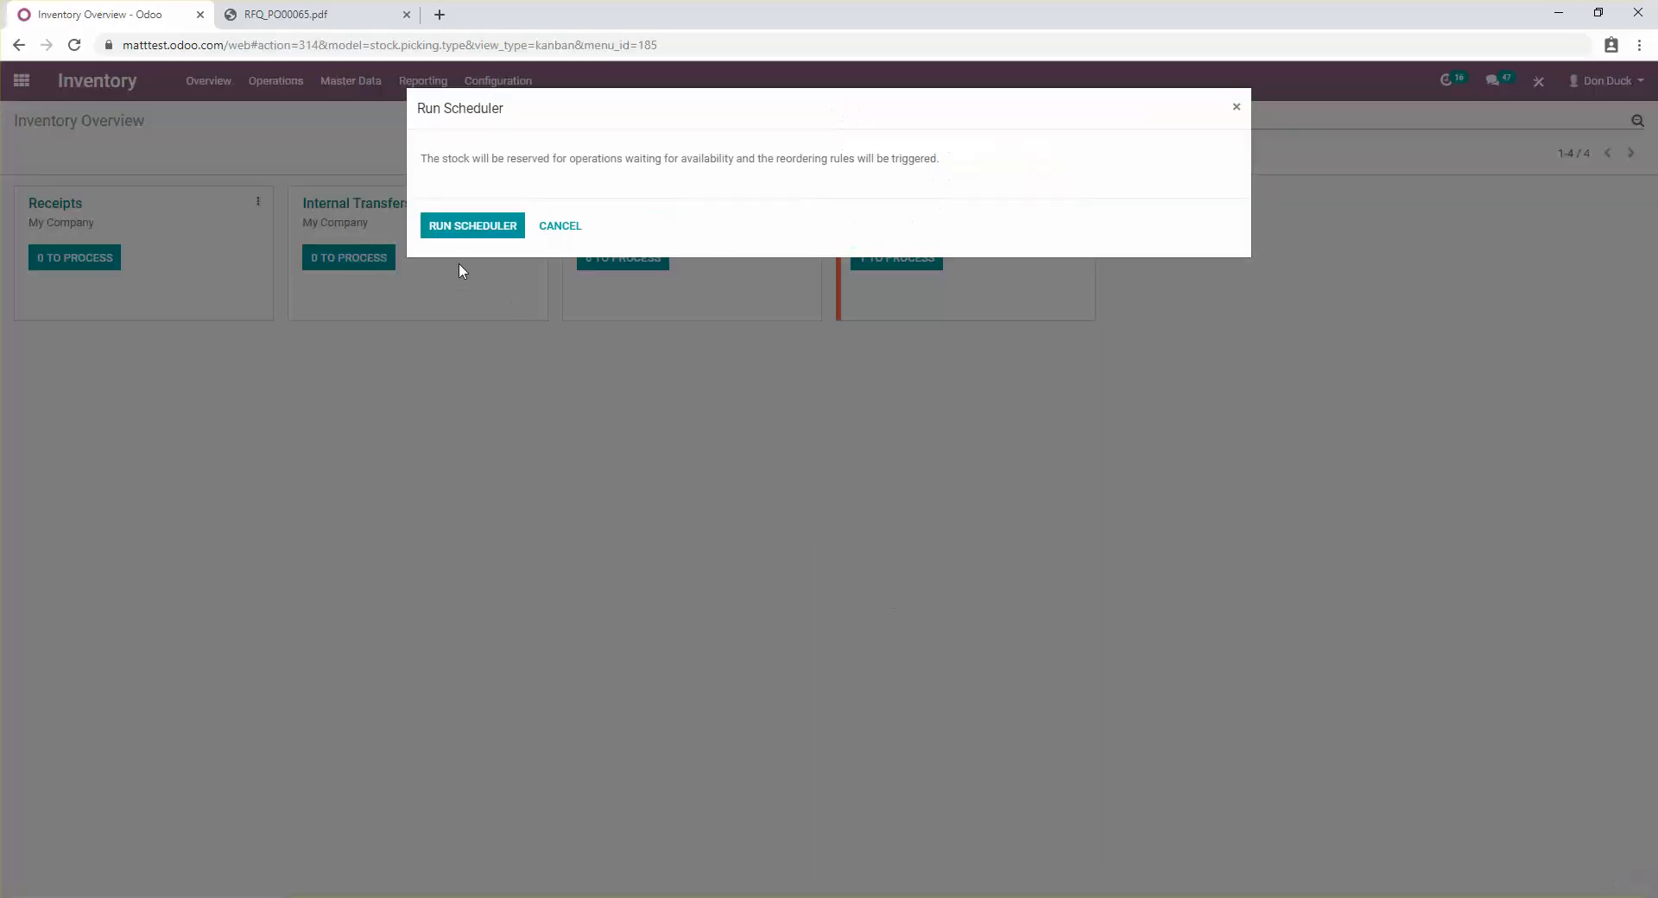
pyautogui.click(473, 227)
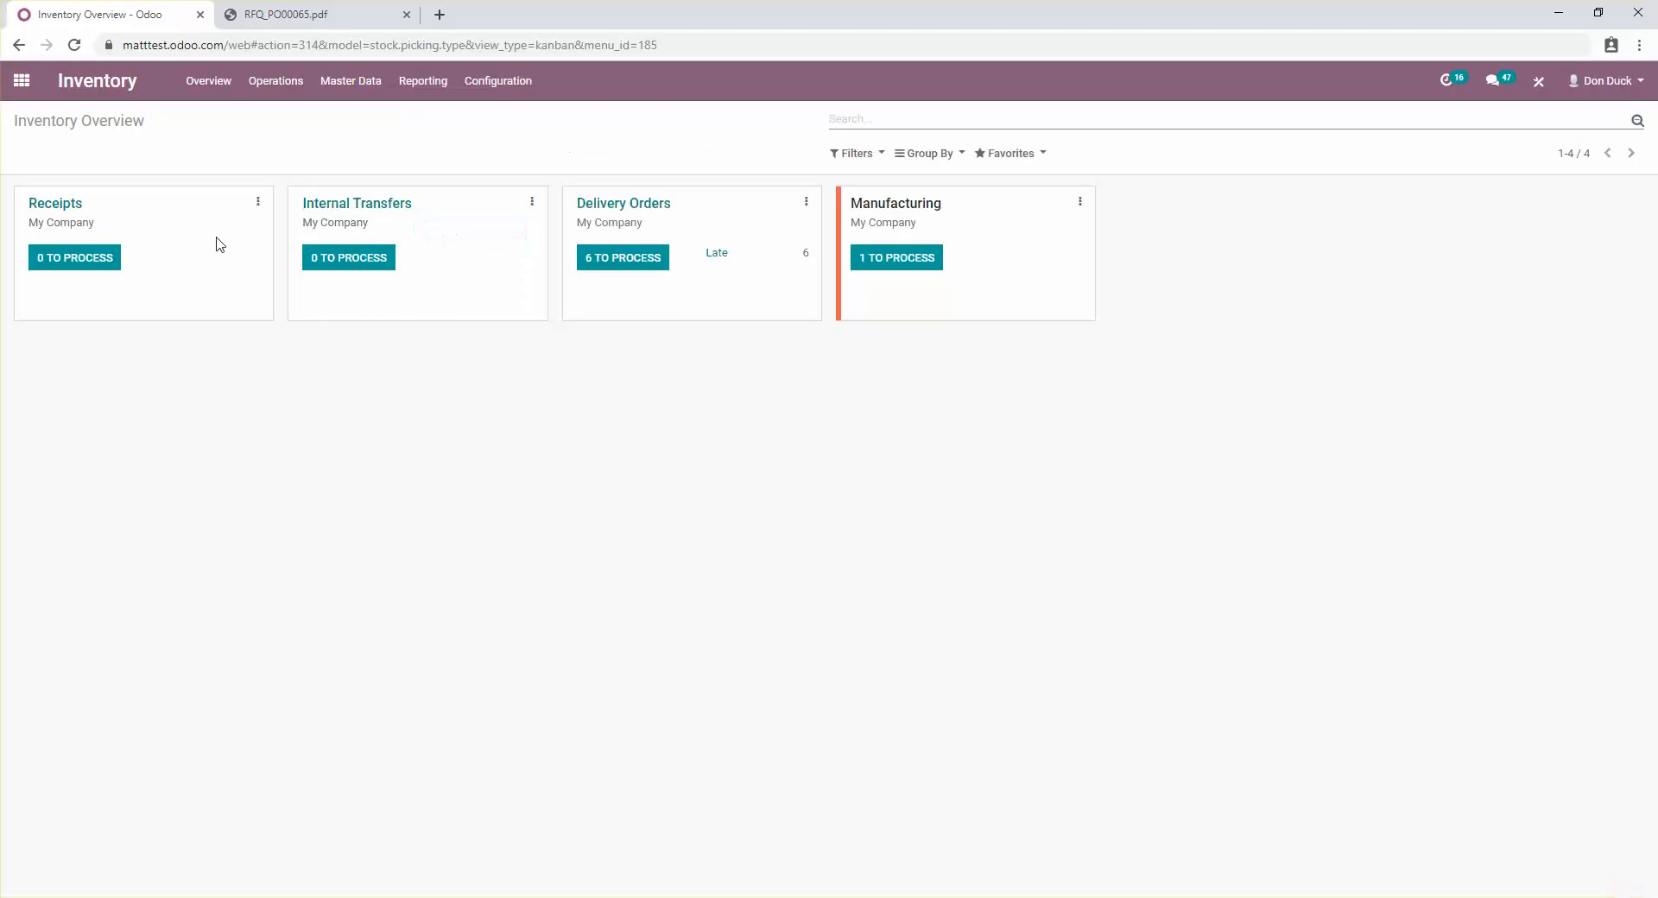
# - Switch to the Purchase app, open the newest Officemugs4U request for quotation and confirm the order
pyautogui.click(27, 89)
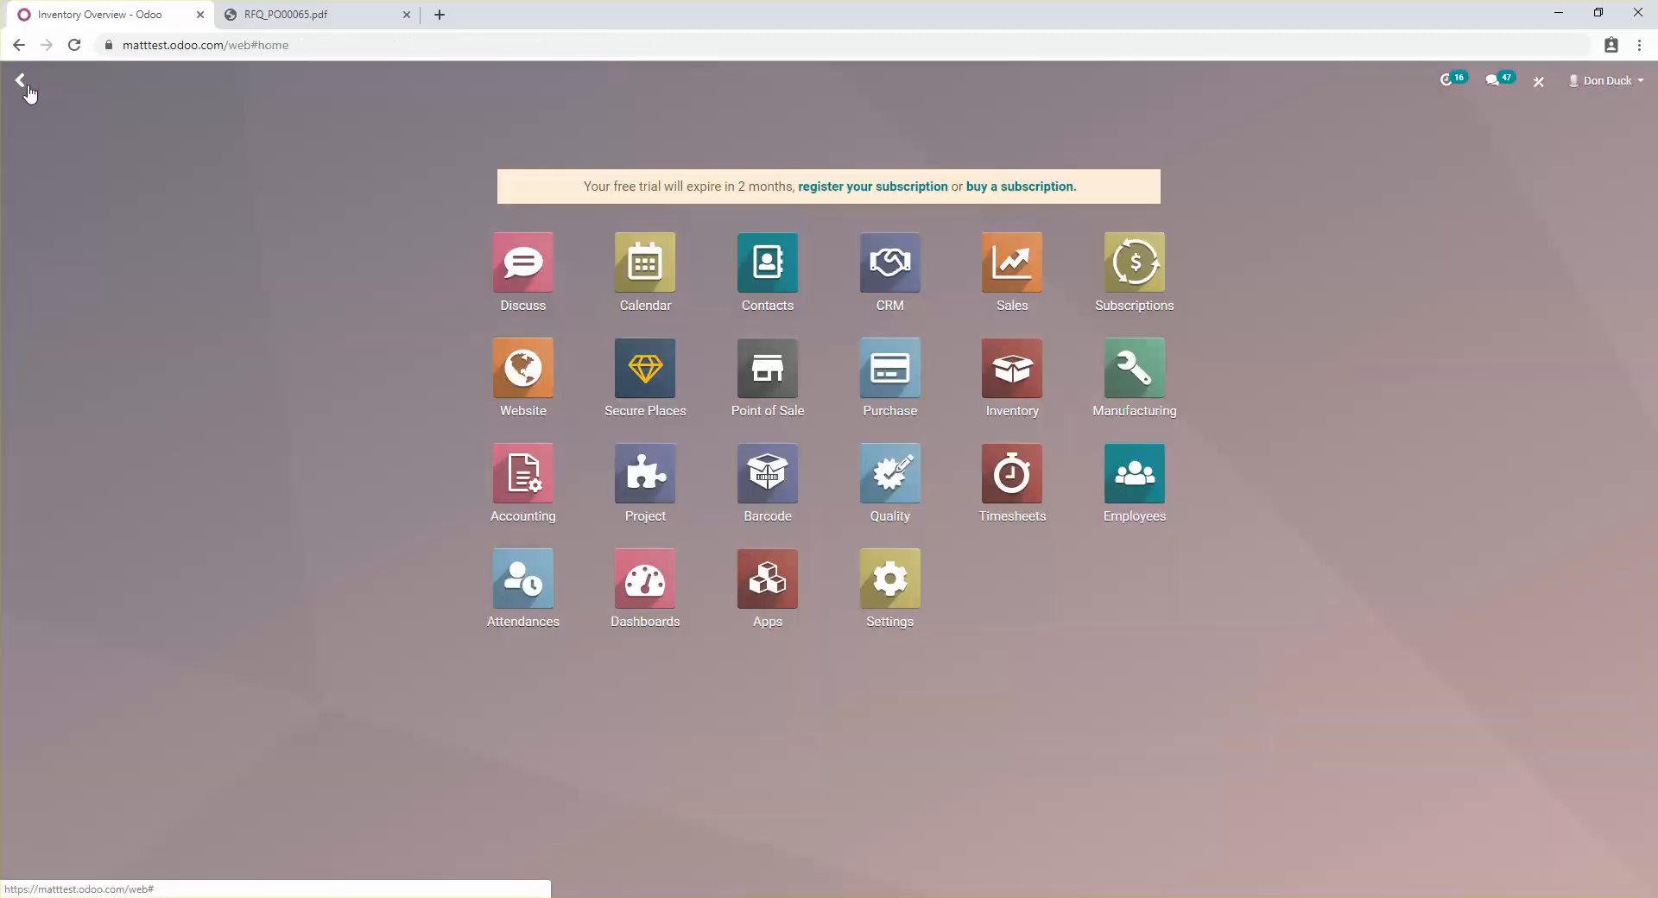
pyautogui.click(901, 393)
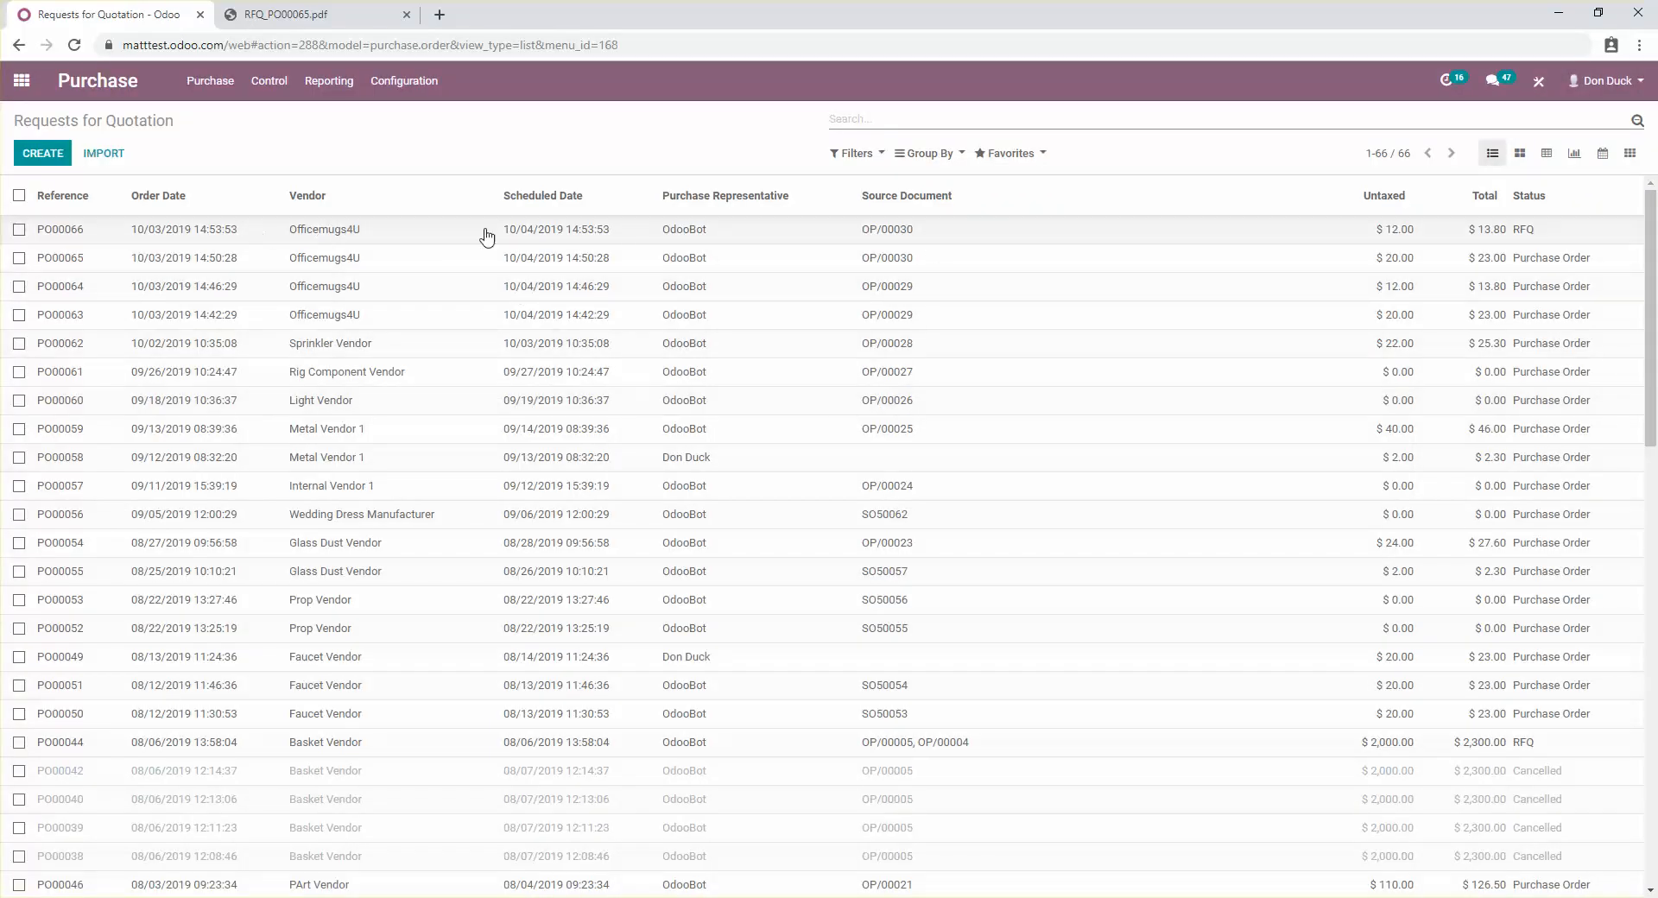
pyautogui.click(404, 231)
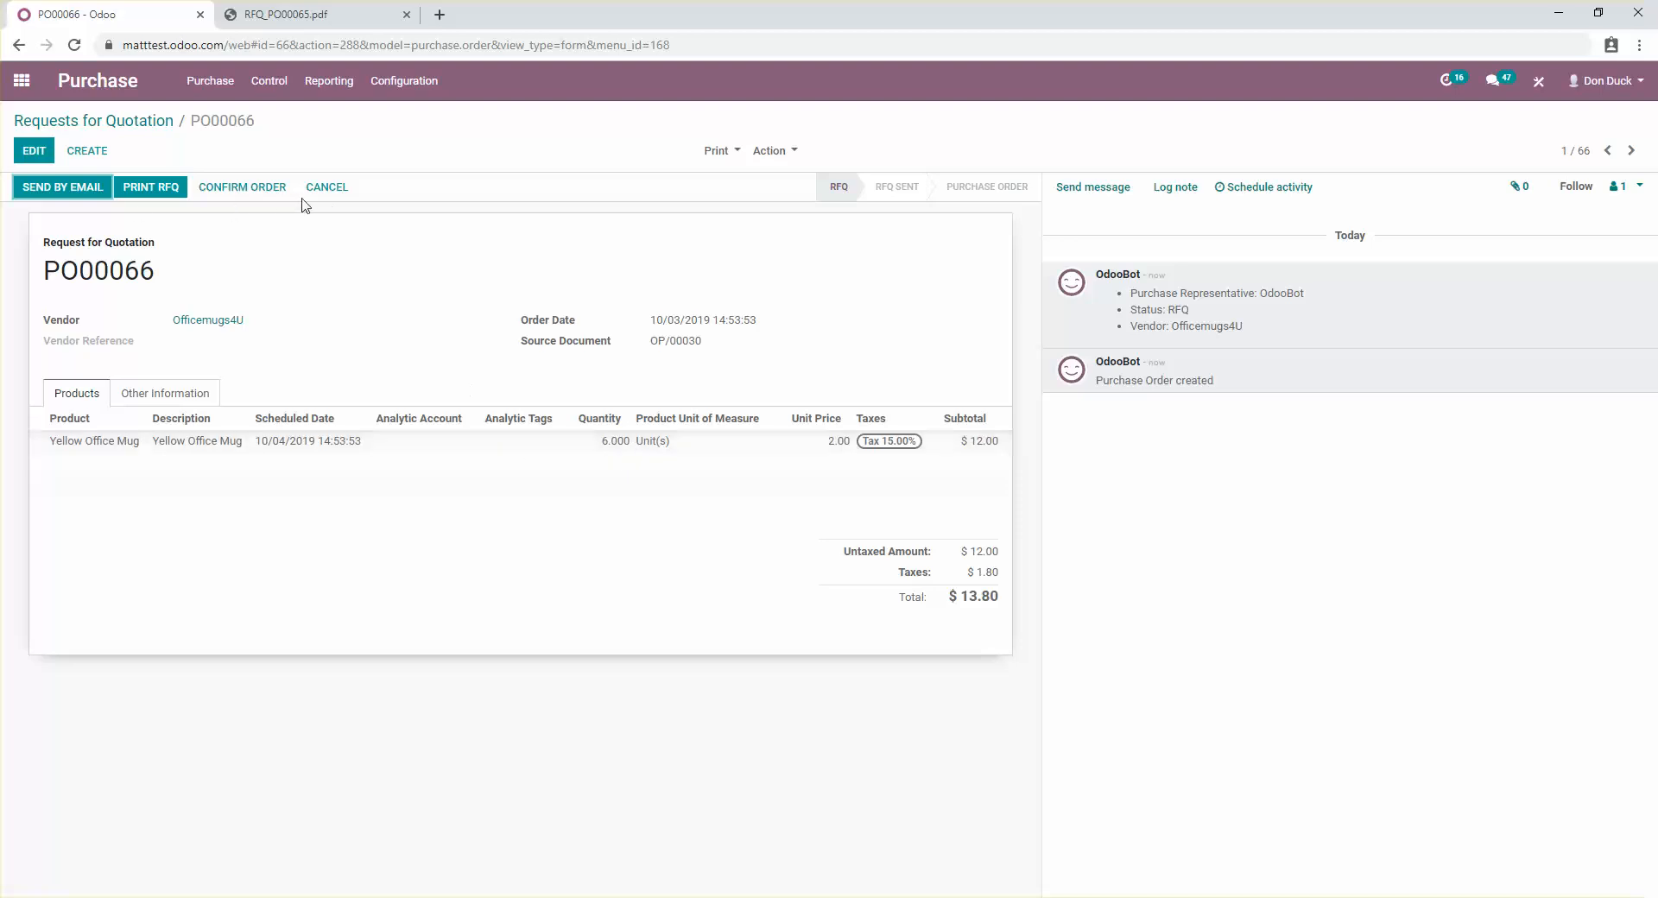
pyautogui.click(266, 190)
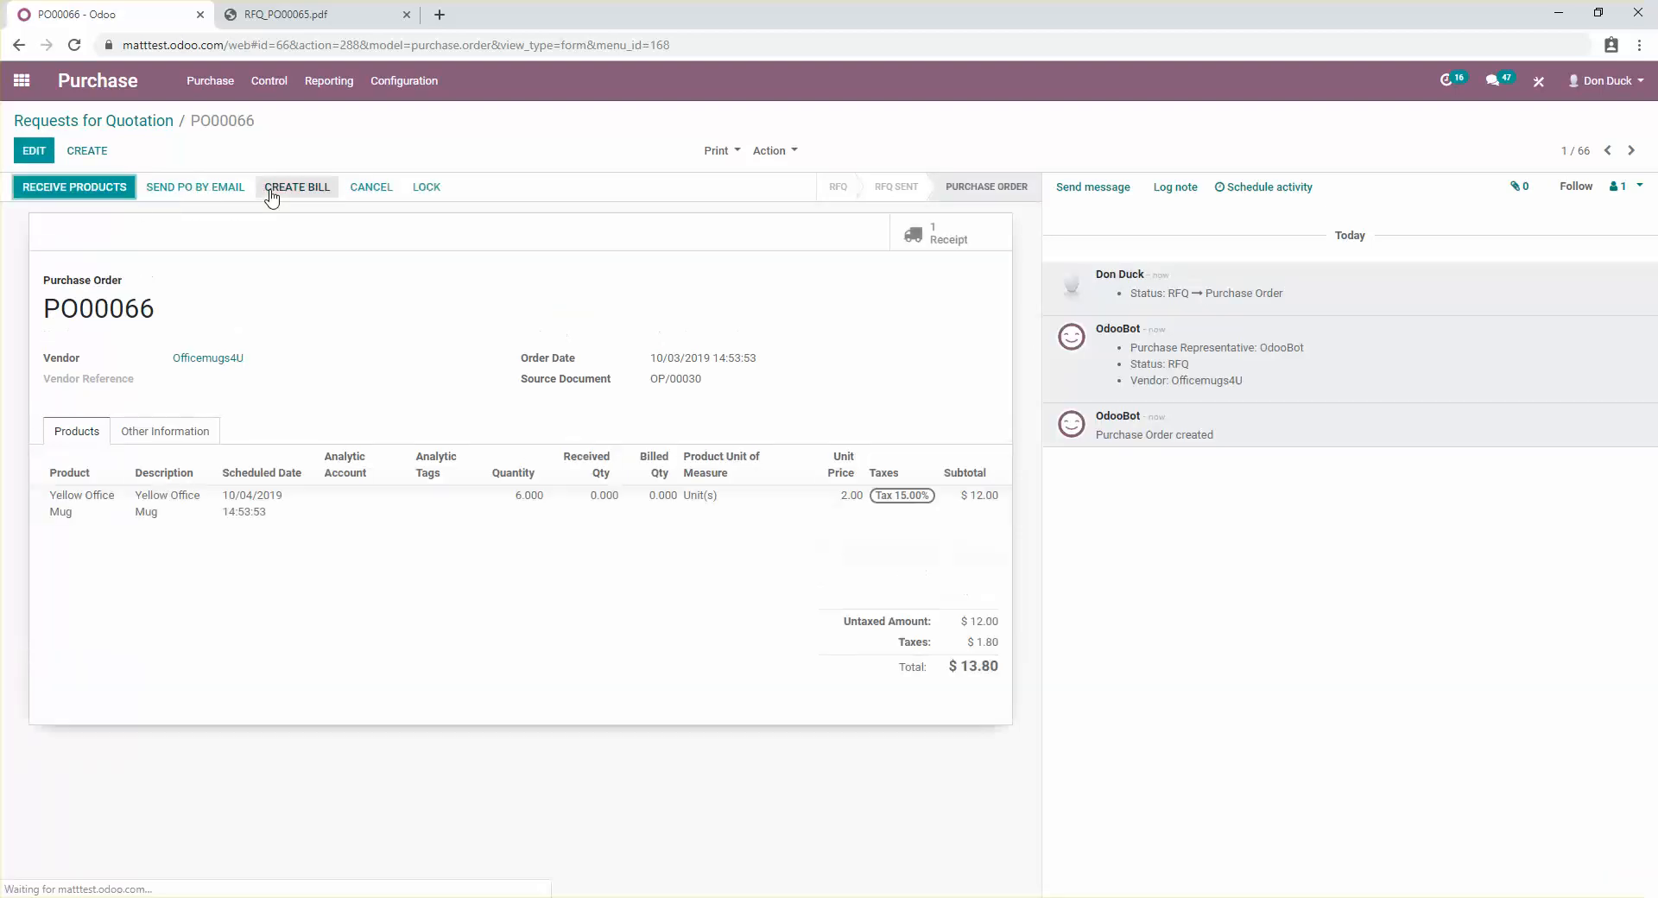
# - Receive the products of the confirmed purchase order and validate the receipt for the full ordered quantity
pyautogui.click(89, 190)
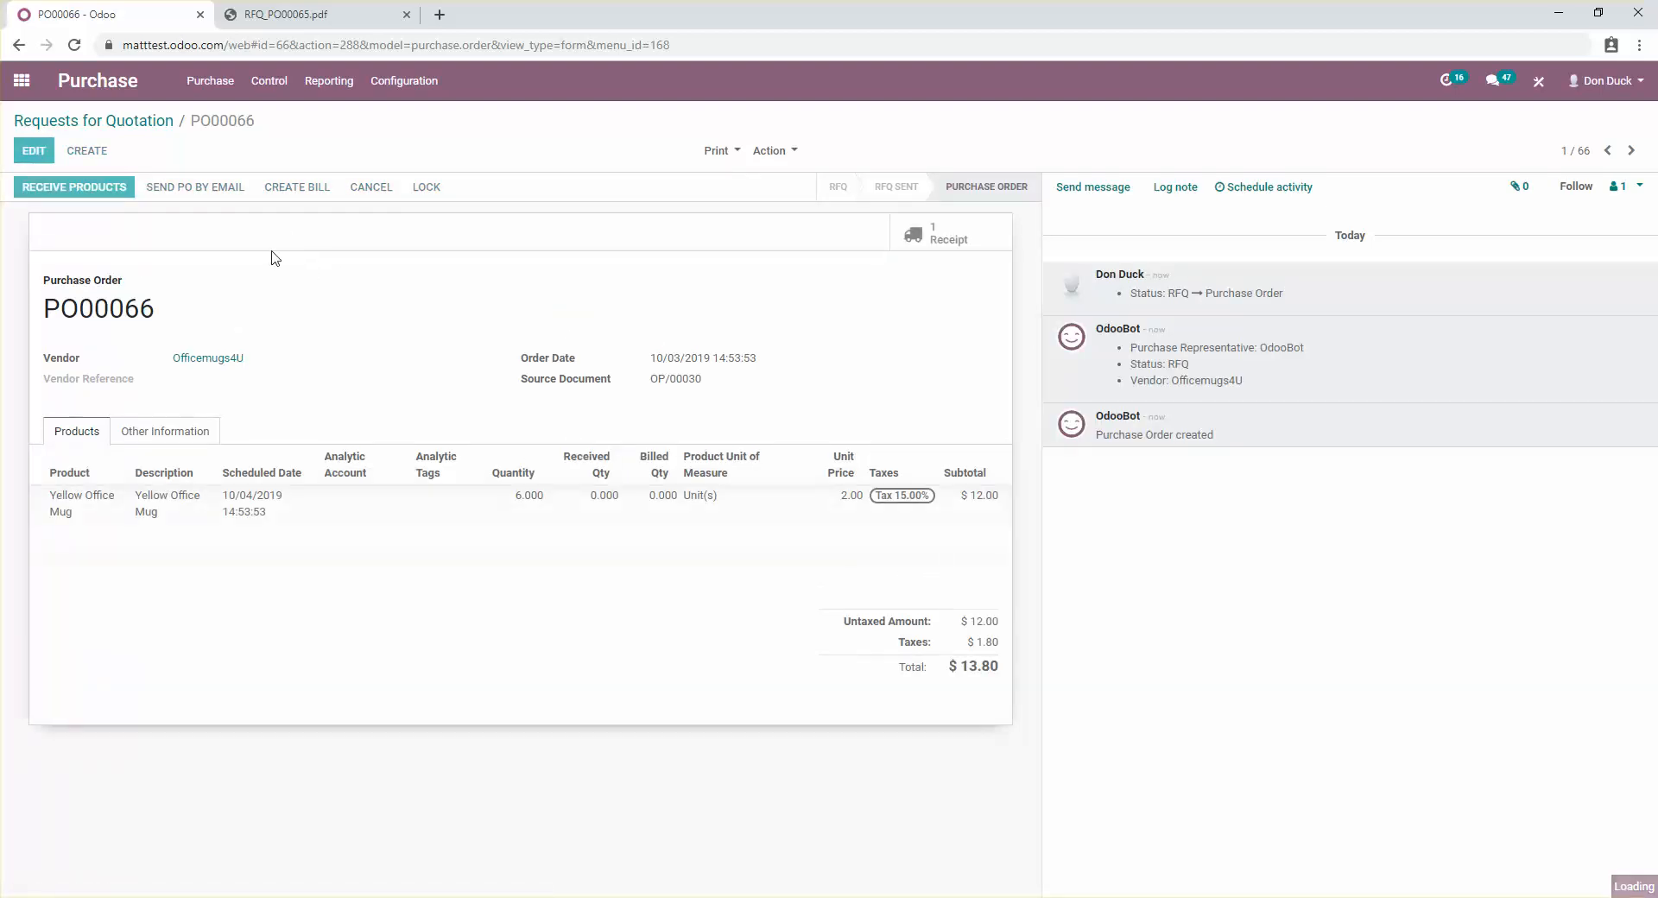
pyautogui.click(57, 194)
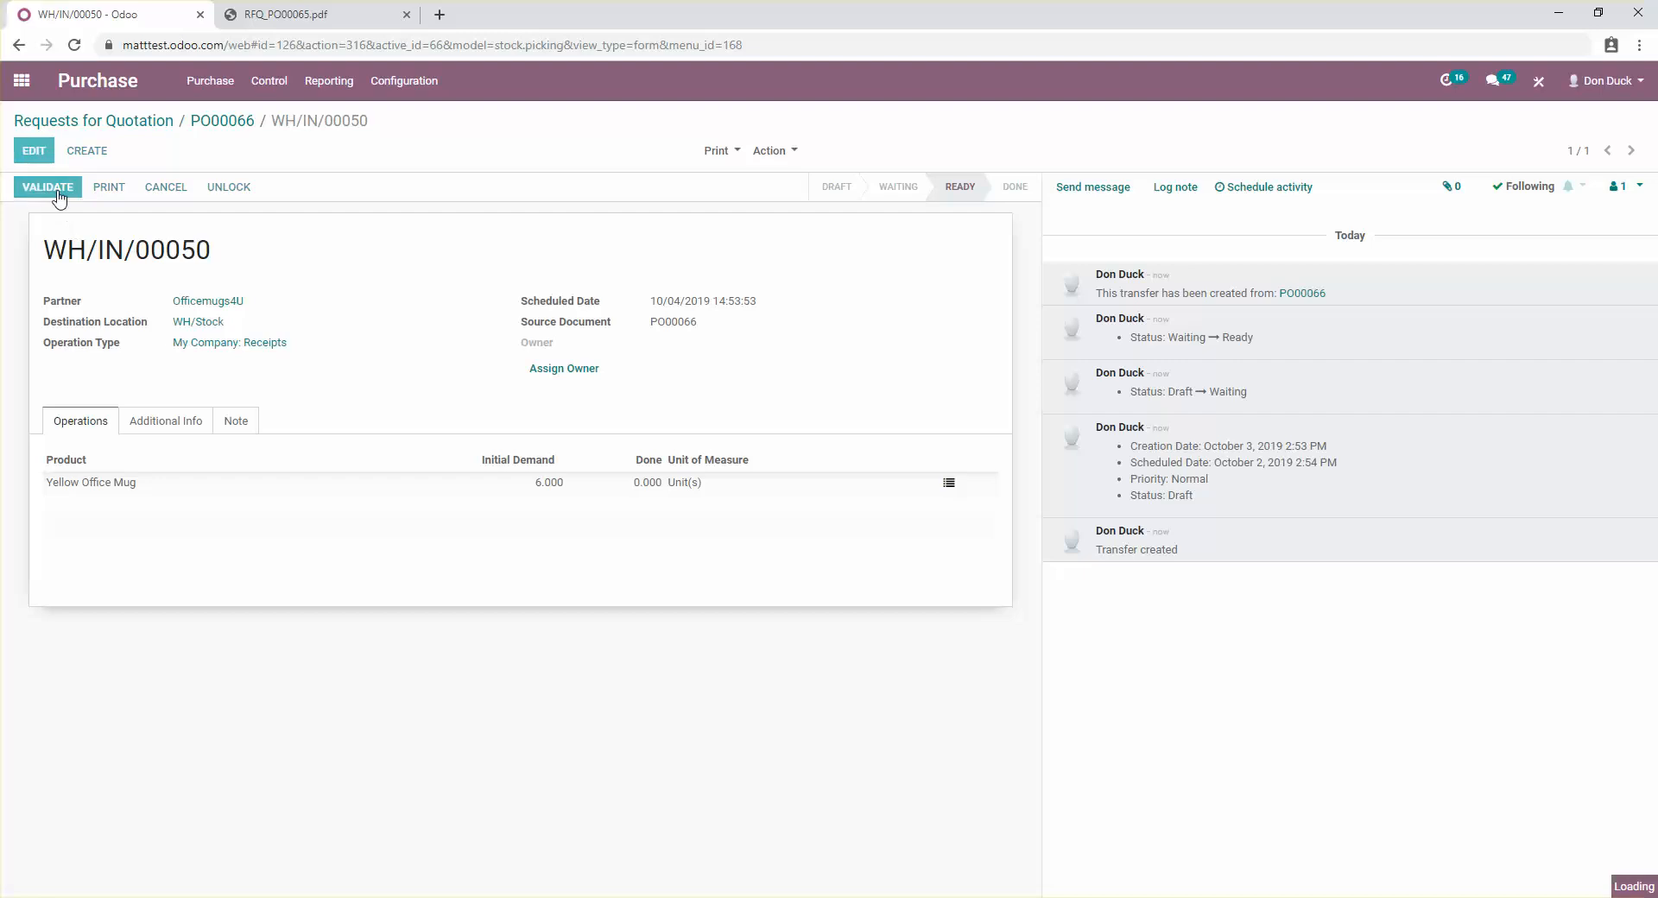
pyautogui.click(452, 246)
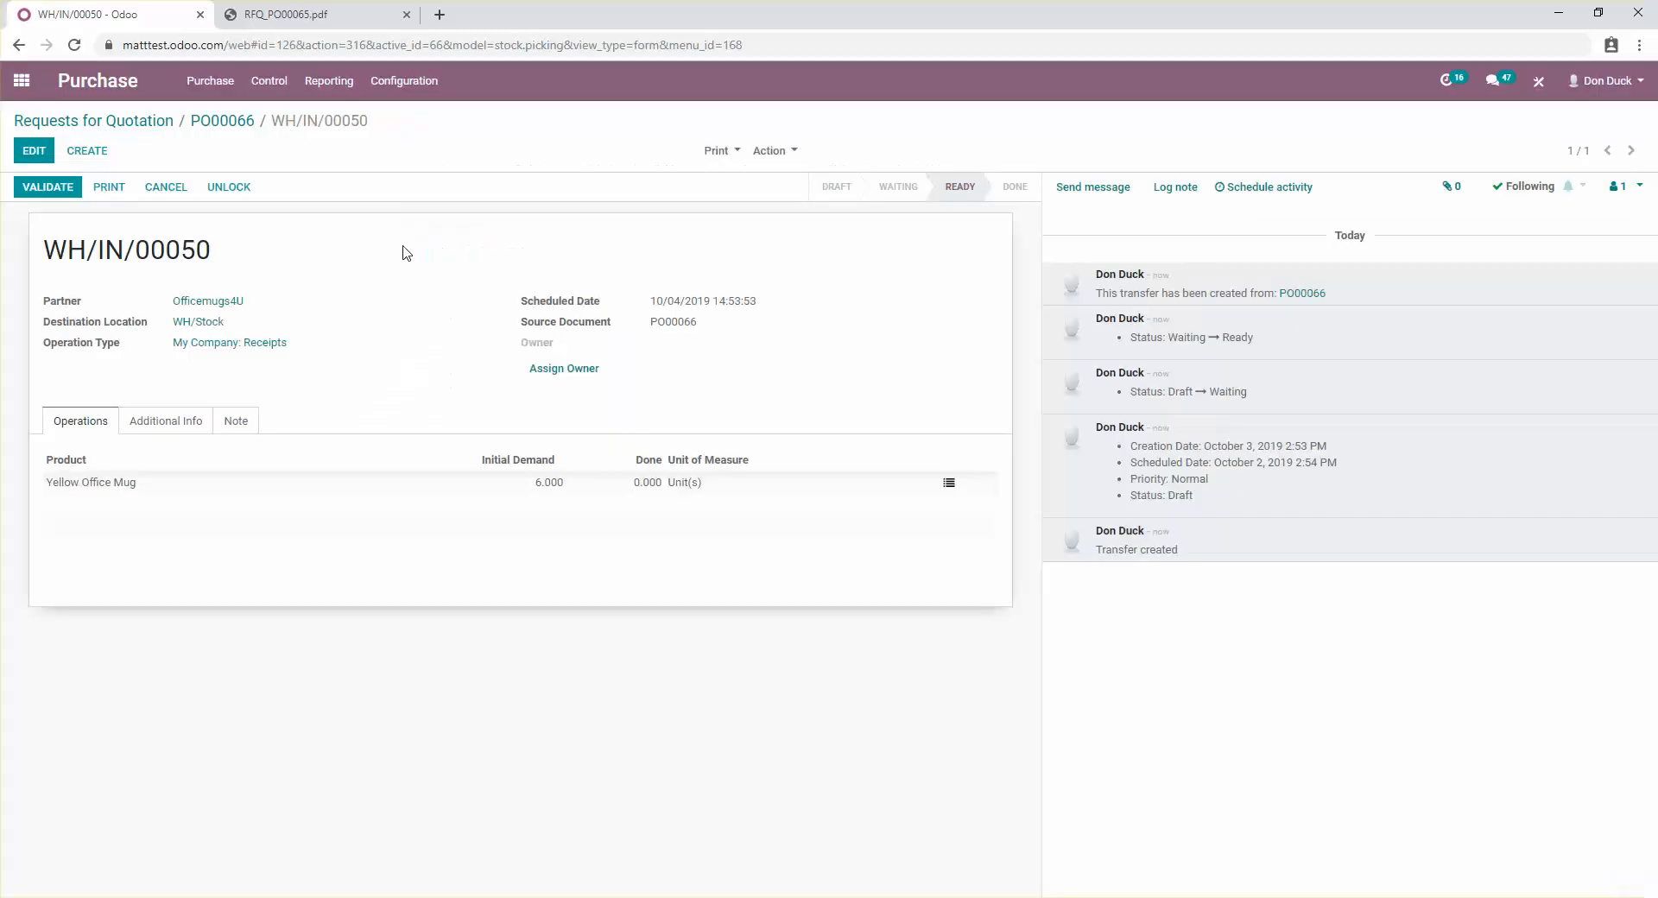
# - Open the Yellow Office Mug product from the receipt line to check its stock quantities, and return to the app overview
pyautogui.click(84, 480)
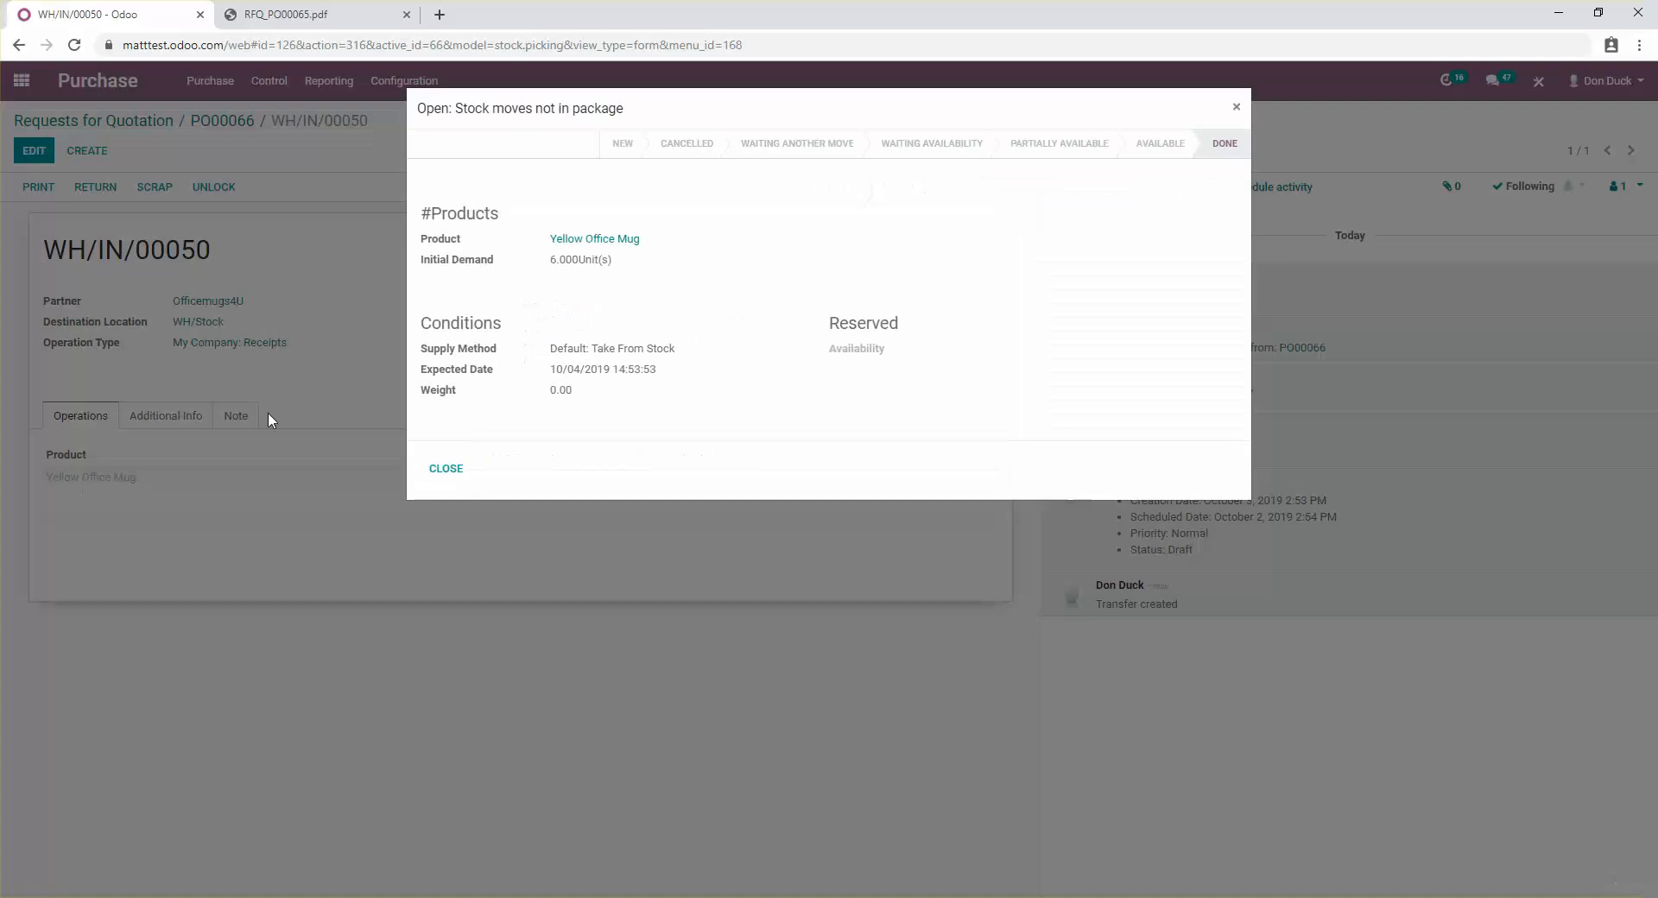
pyautogui.click(602, 240)
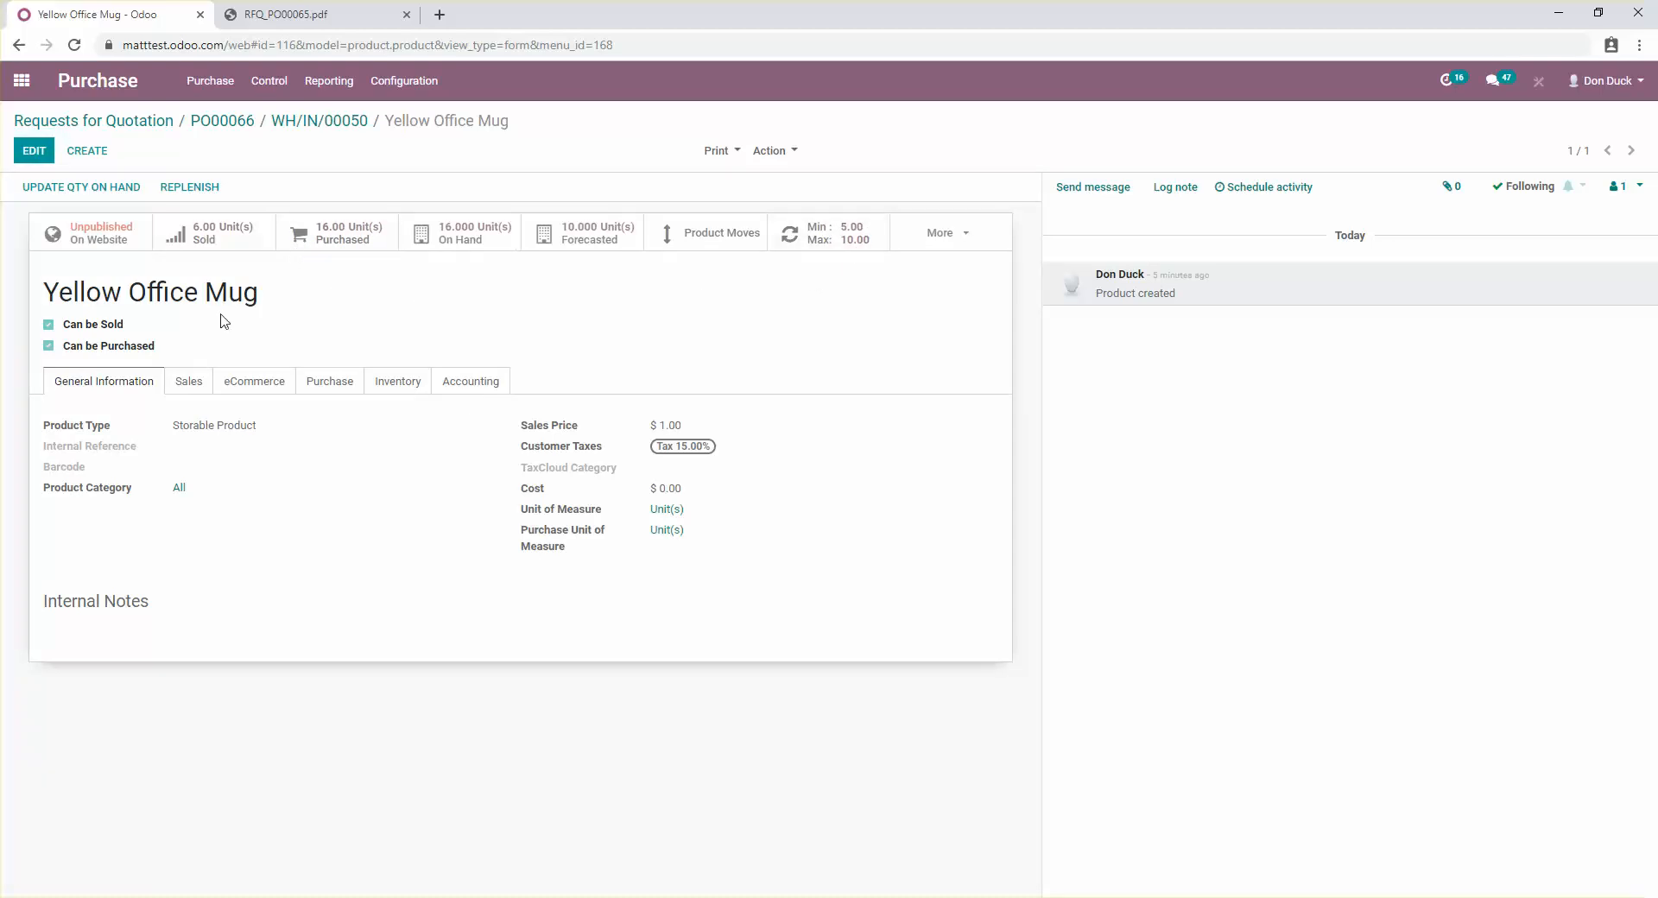
pyautogui.click(23, 83)
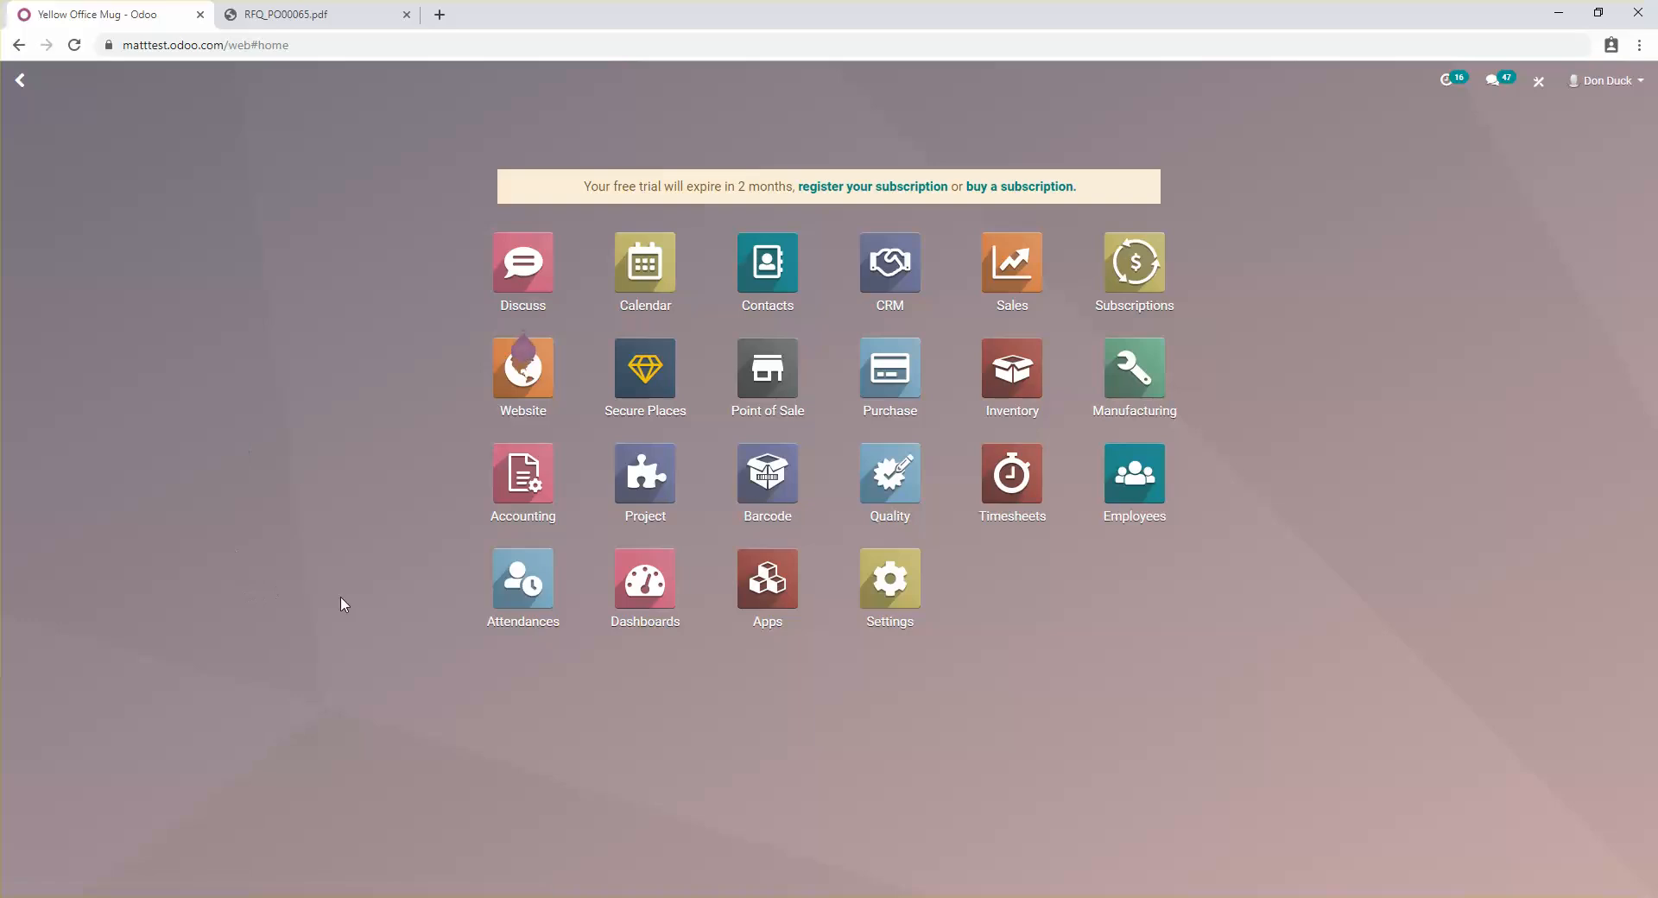